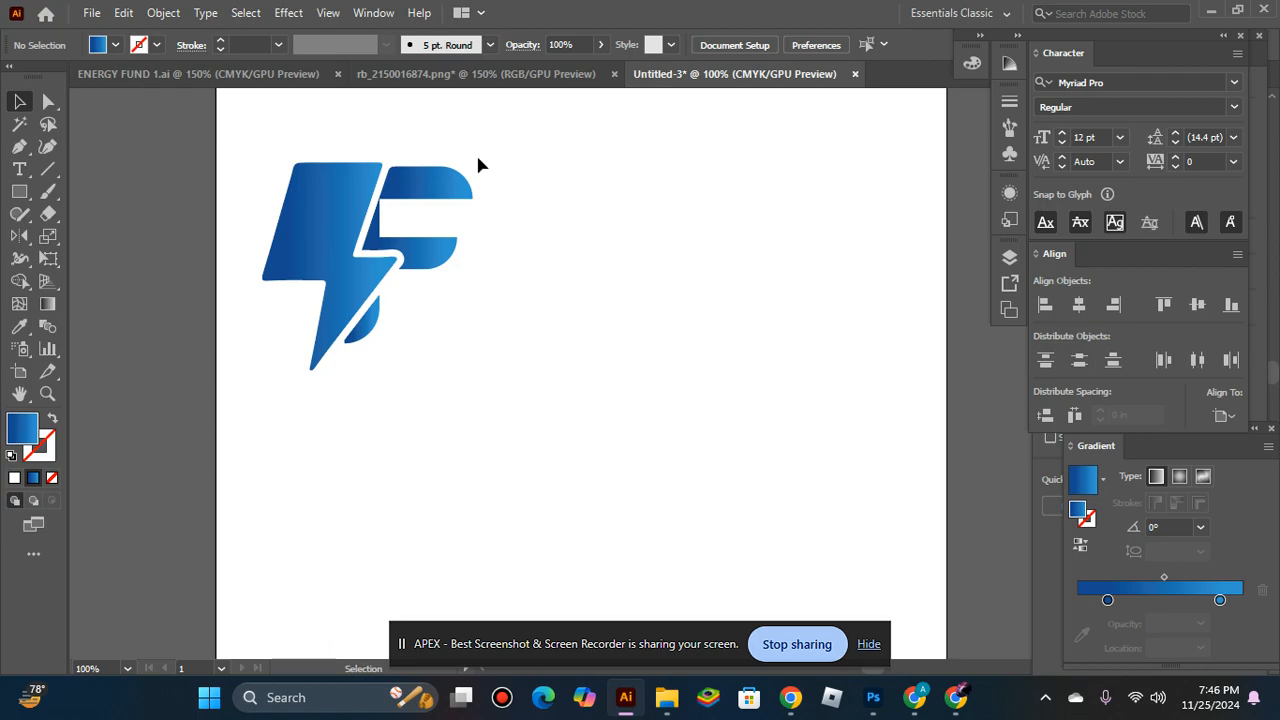
Review the finished logo in ENERGY FUND 1.ai and its paper mockup in Photoshop.
click(214, 76)
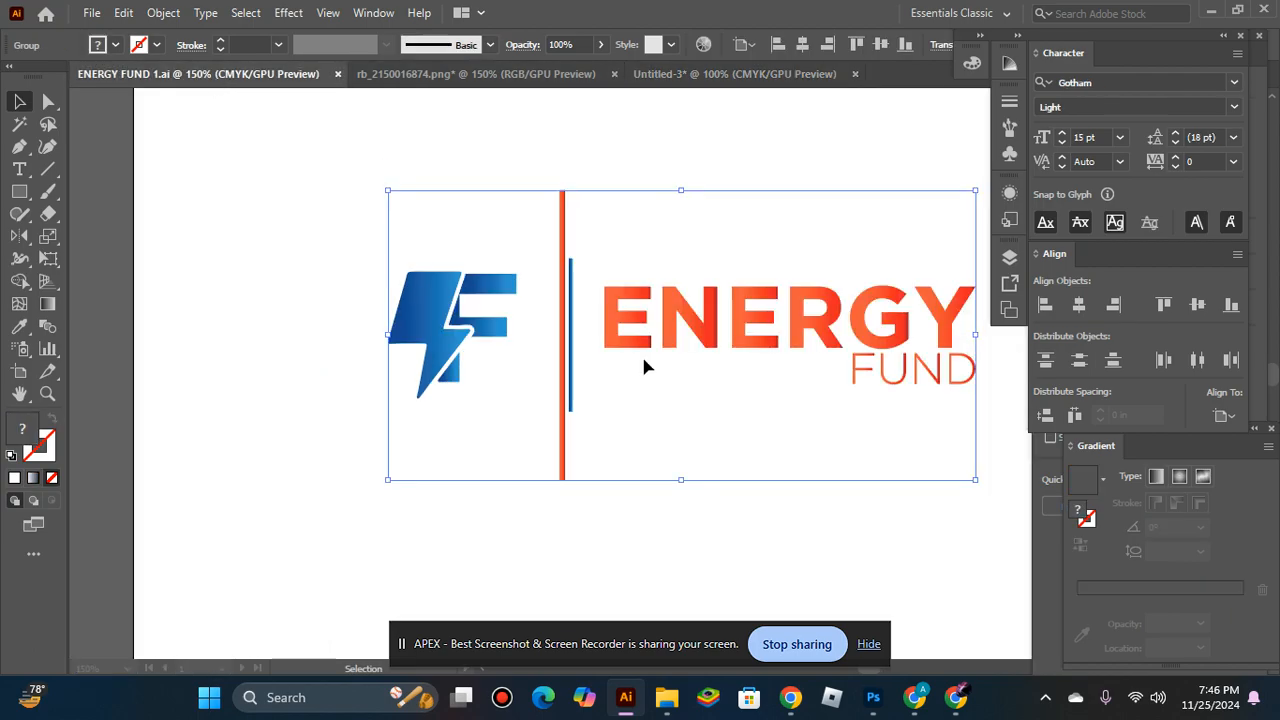
click(822, 410)
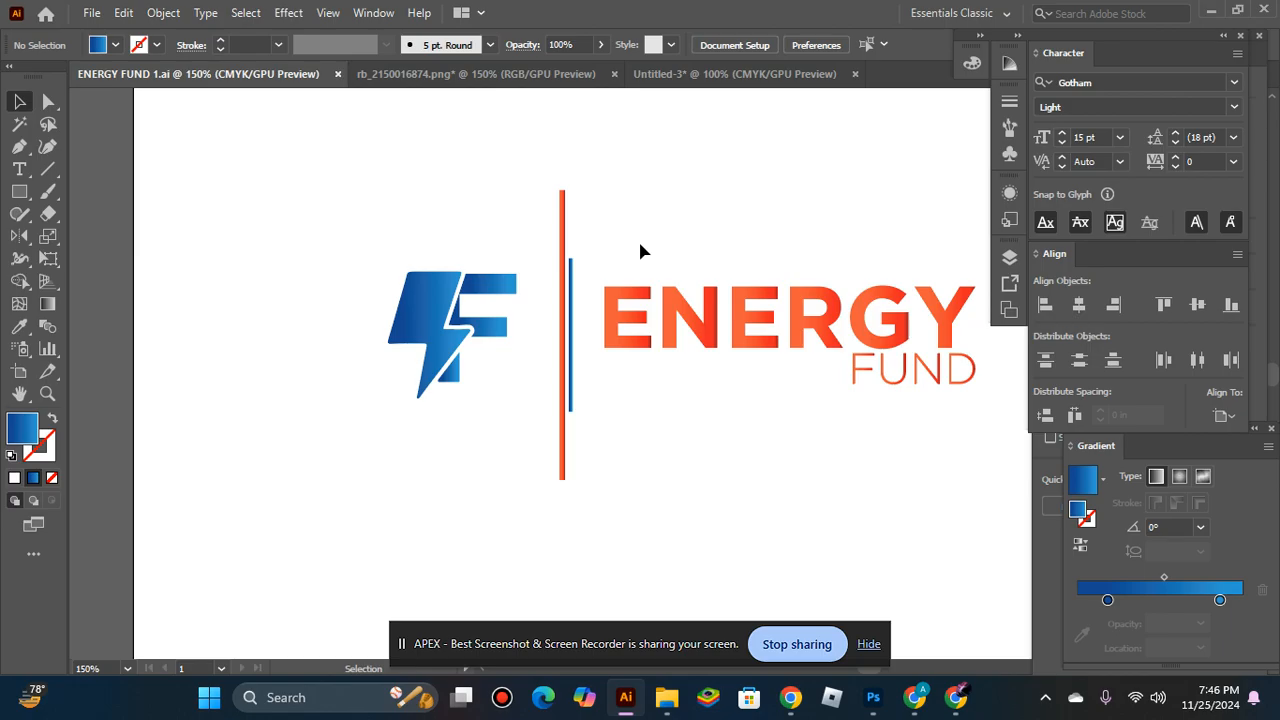
key(alt+Tab)
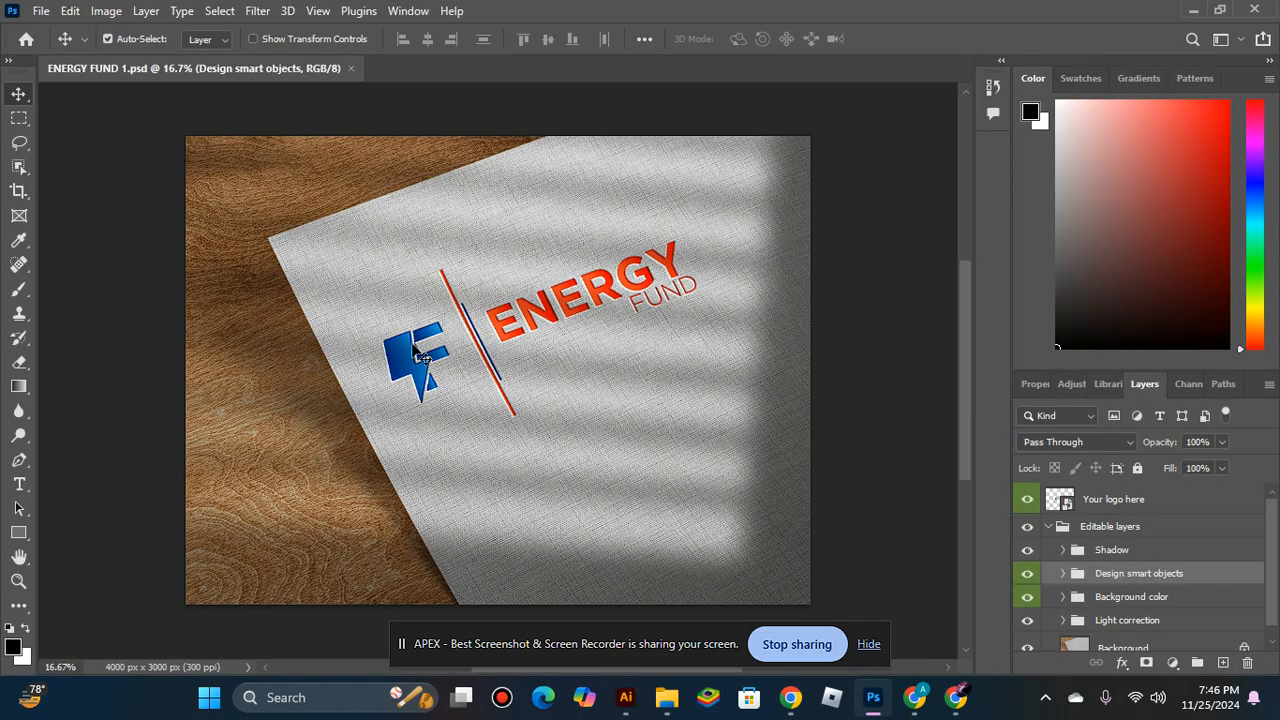
Switch to the Logo Design from a Picture contest page in Chrome and filter the entries to My Entries.
click(916, 694)
scroll(395, 409, down, 4)
scroll(395, 409, up, 2)
click(668, 262)
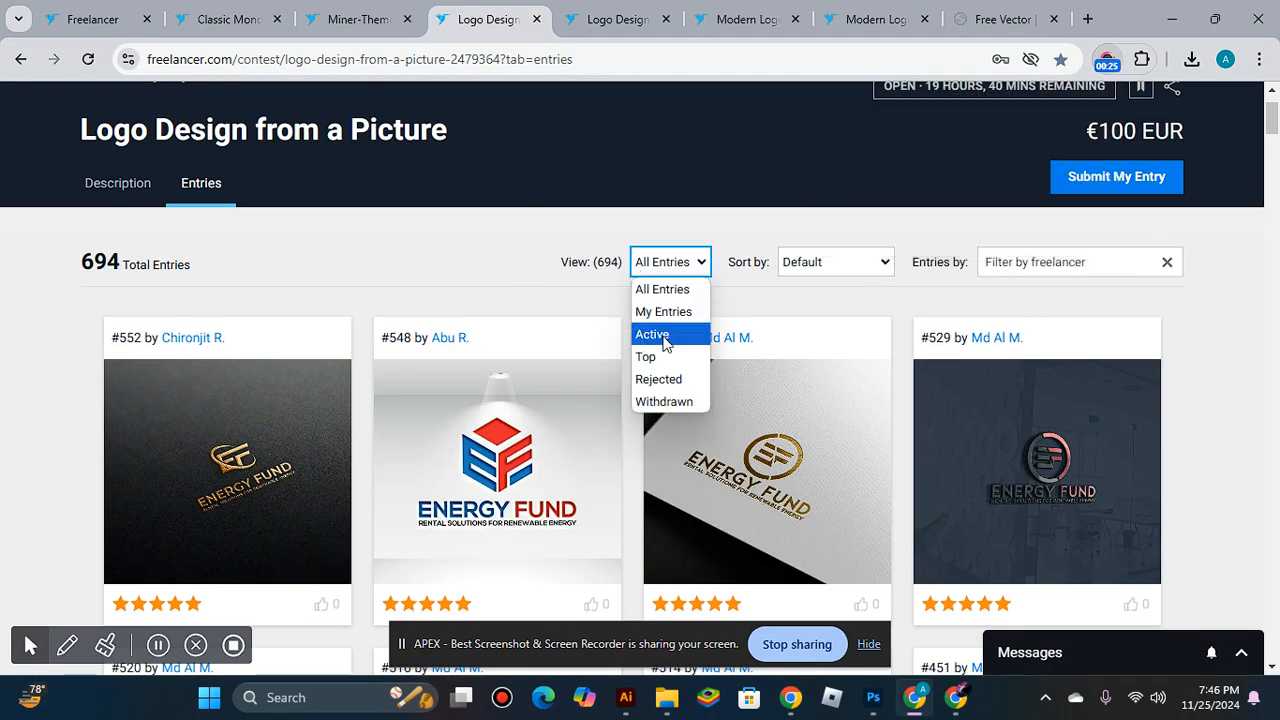
click(660, 309)
scroll(669, 330, down, 2)
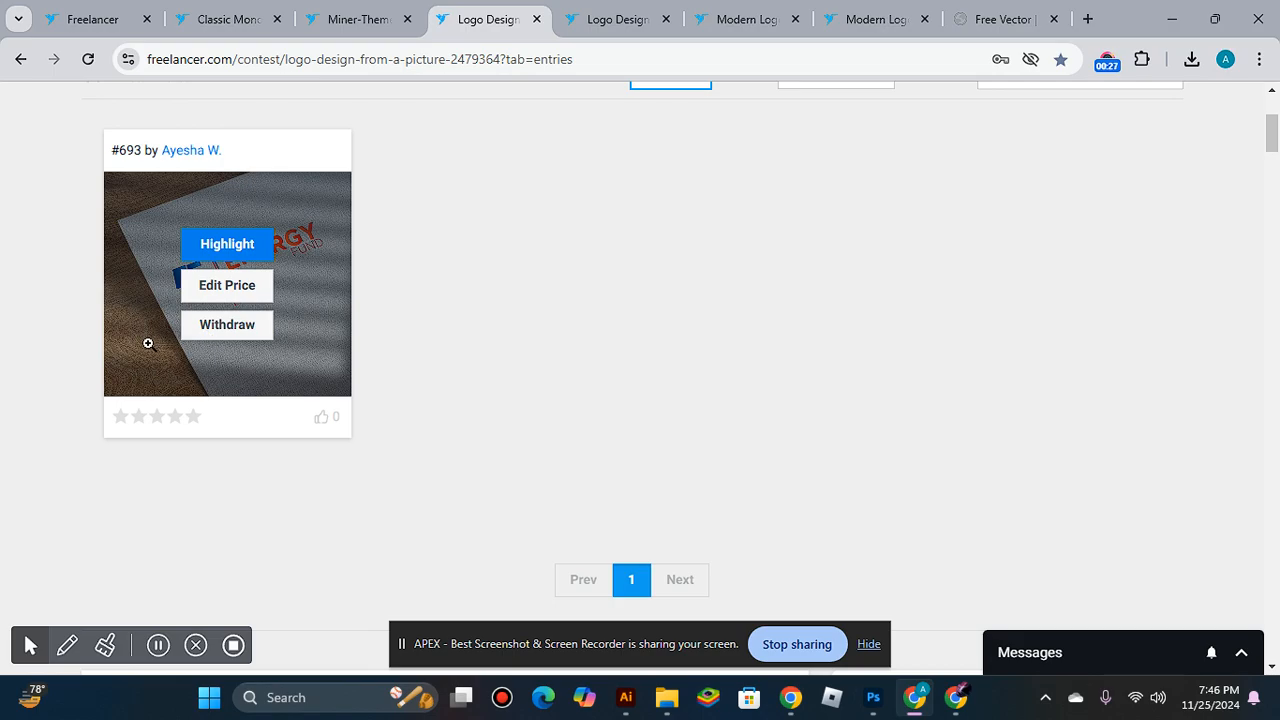
View the submitted Energy Fund entry at full size, close it, and check the contest prize.
click(222, 314)
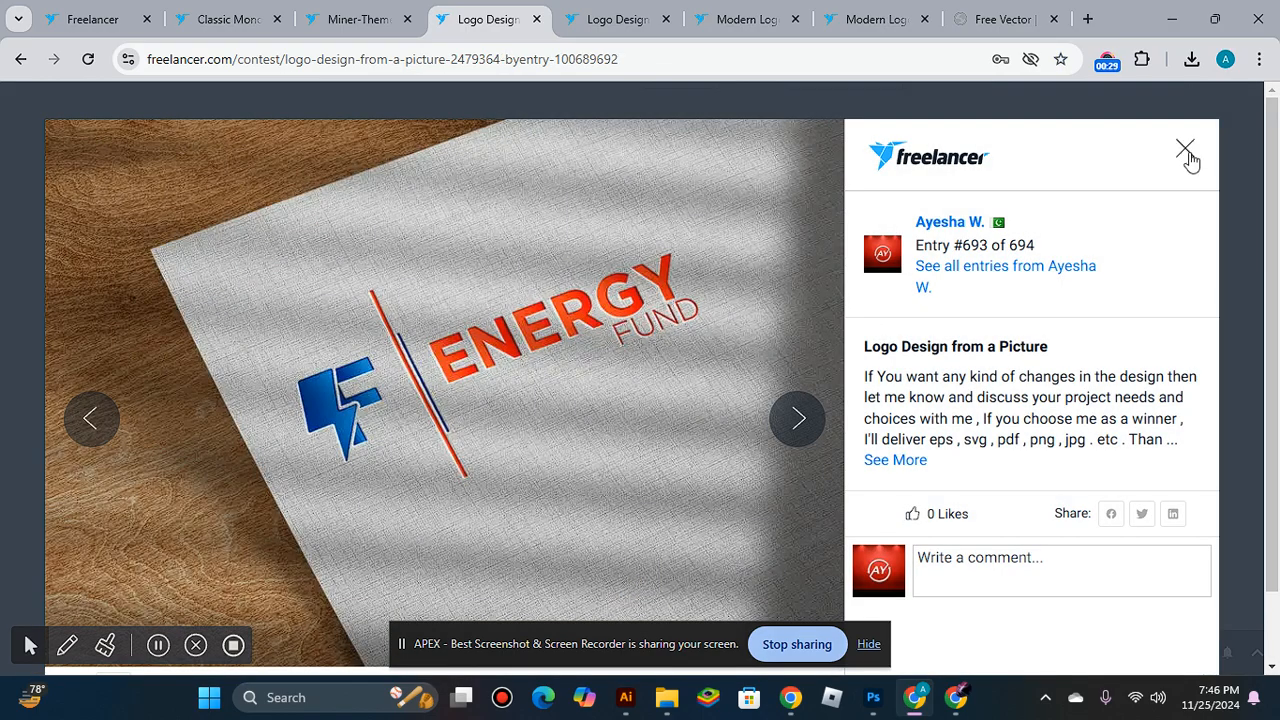
click(1186, 152)
scroll(1075, 299, up, 3)
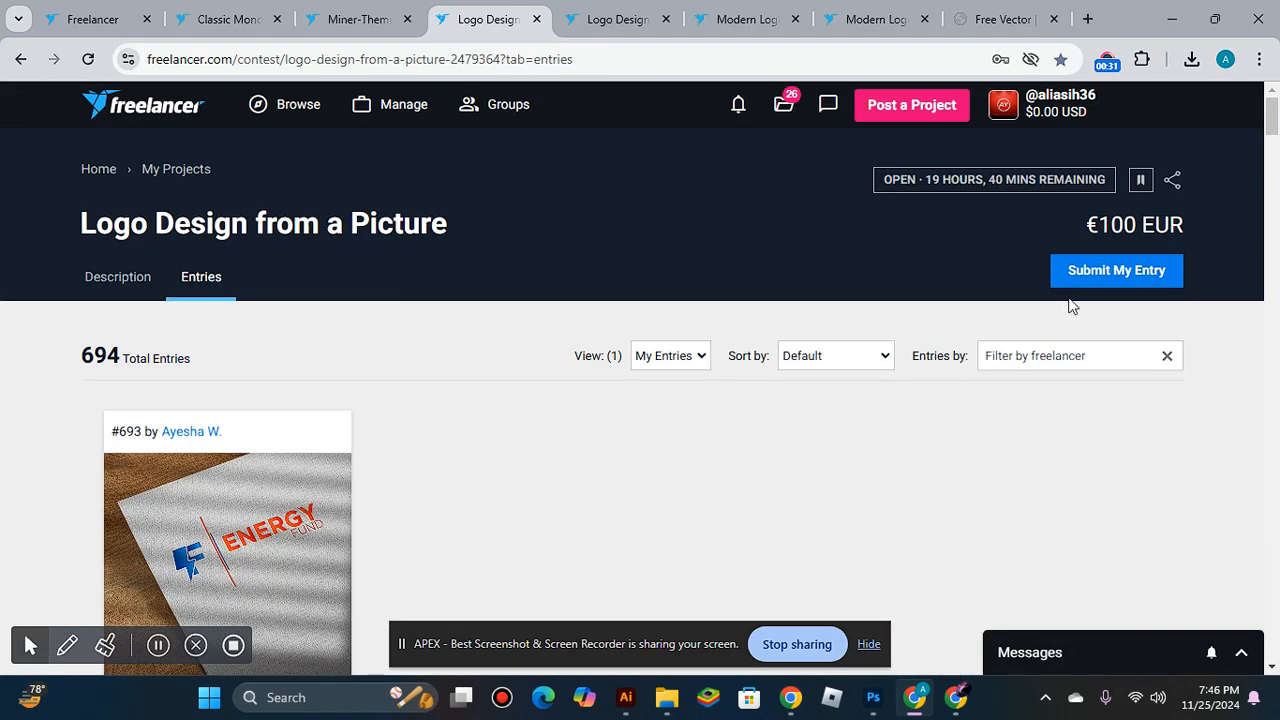
drag(1083, 220, 1160, 217)
click(995, 239)
Switch back to Illustrator and review the open logo documents, ending on Untitled-3.
click(626, 697)
drag(812, 433, 668, 463)
click(476, 74)
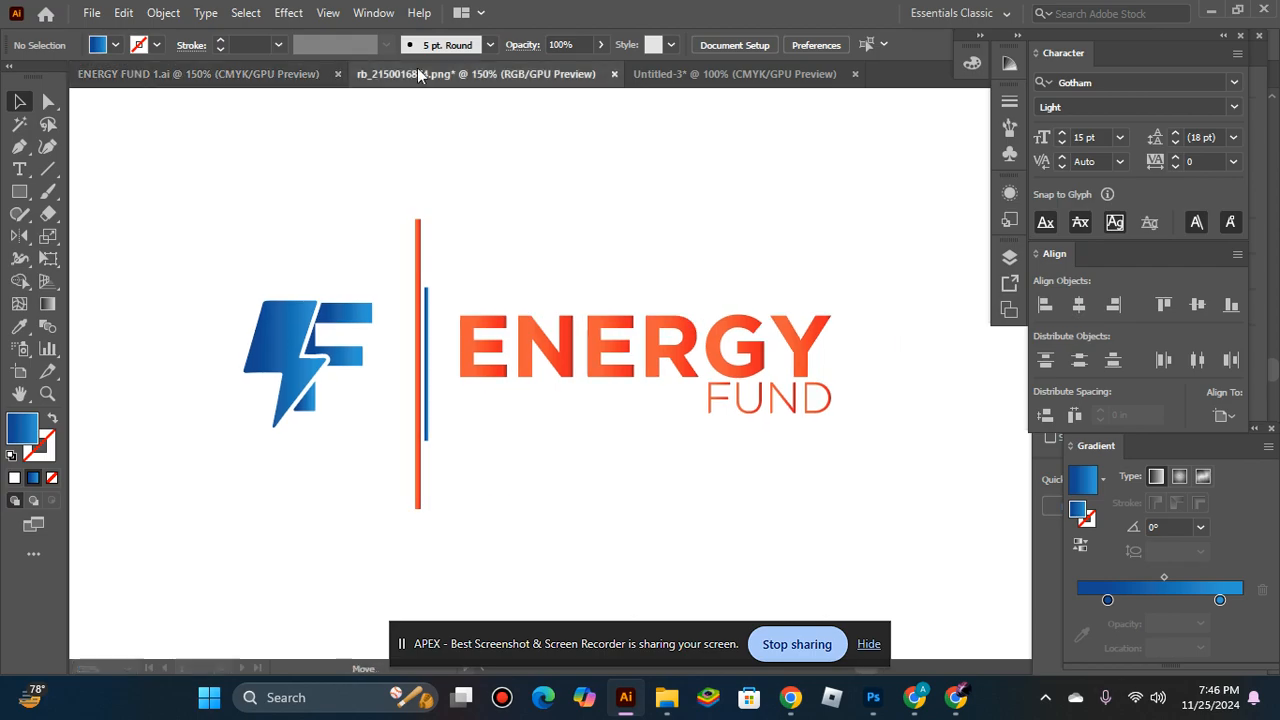
click(666, 74)
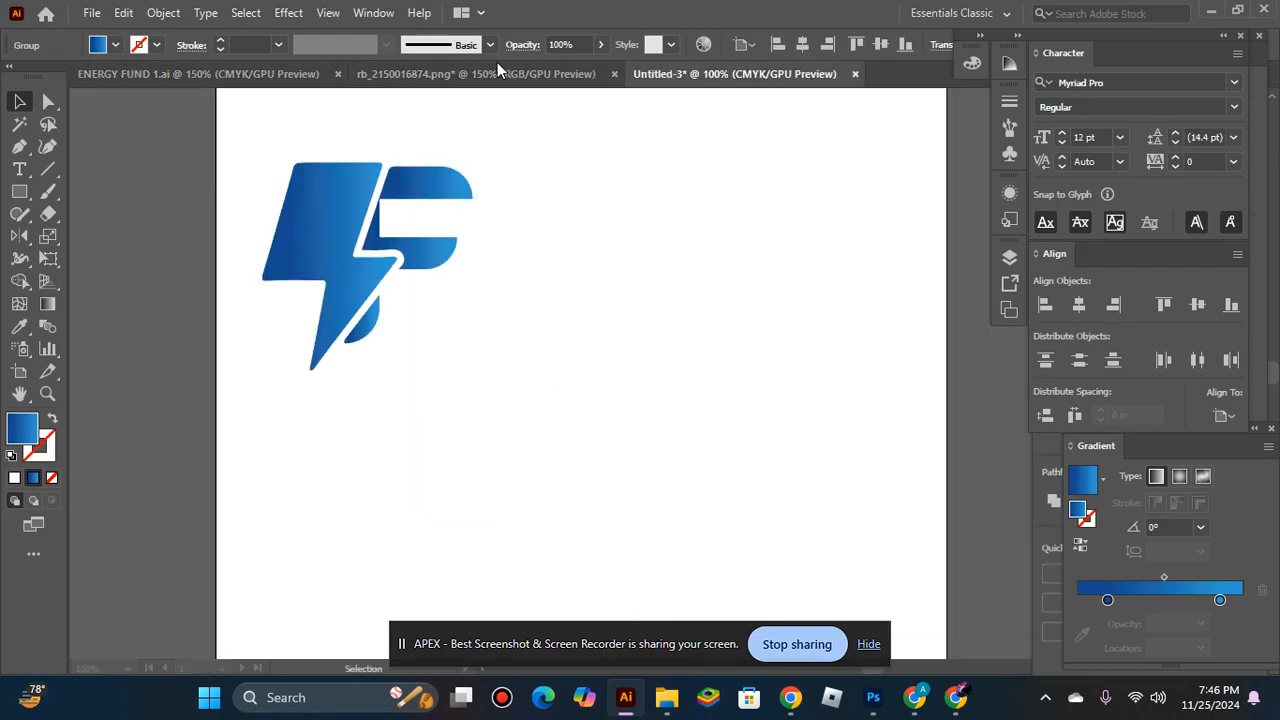
Bring the black lightning bolt from rb_2150016874.png into Untitled-3 and place it beside the blue logo.
click(497, 72)
click(432, 340)
key(ctrl+minus)
key(ctrl+minus)
key(ctrl+minus)
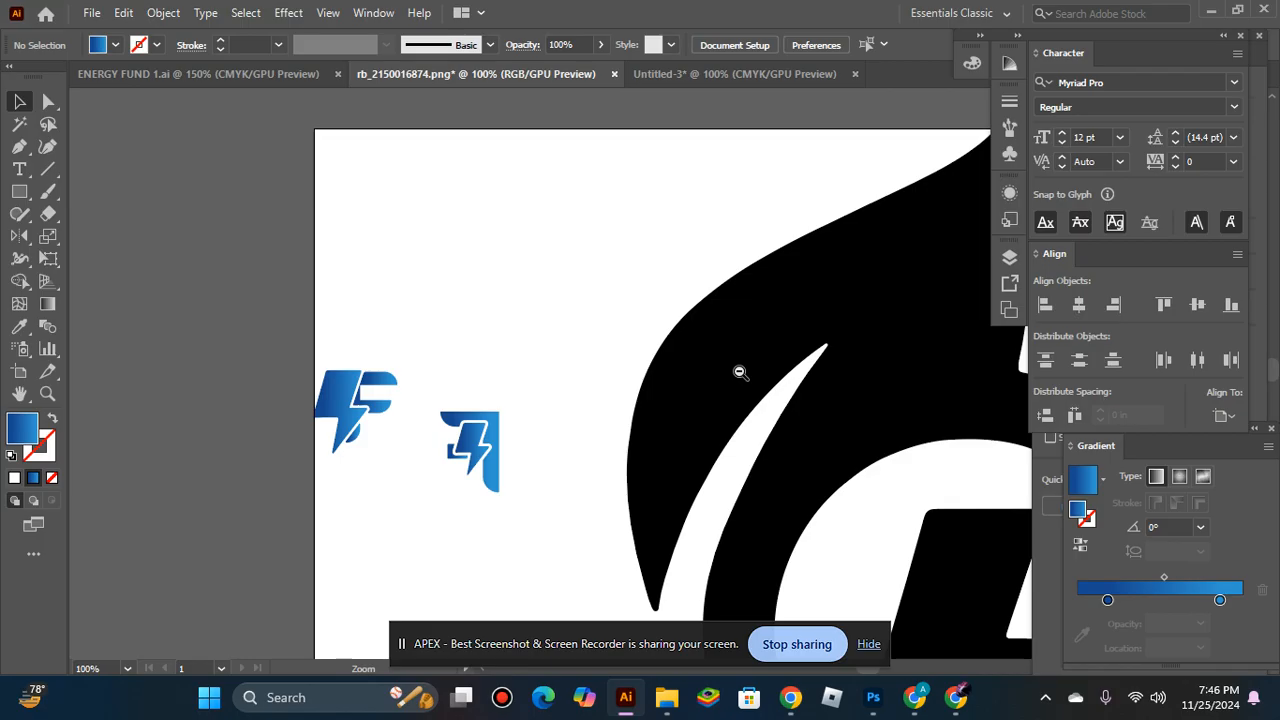
drag(700, 500, 610, 238)
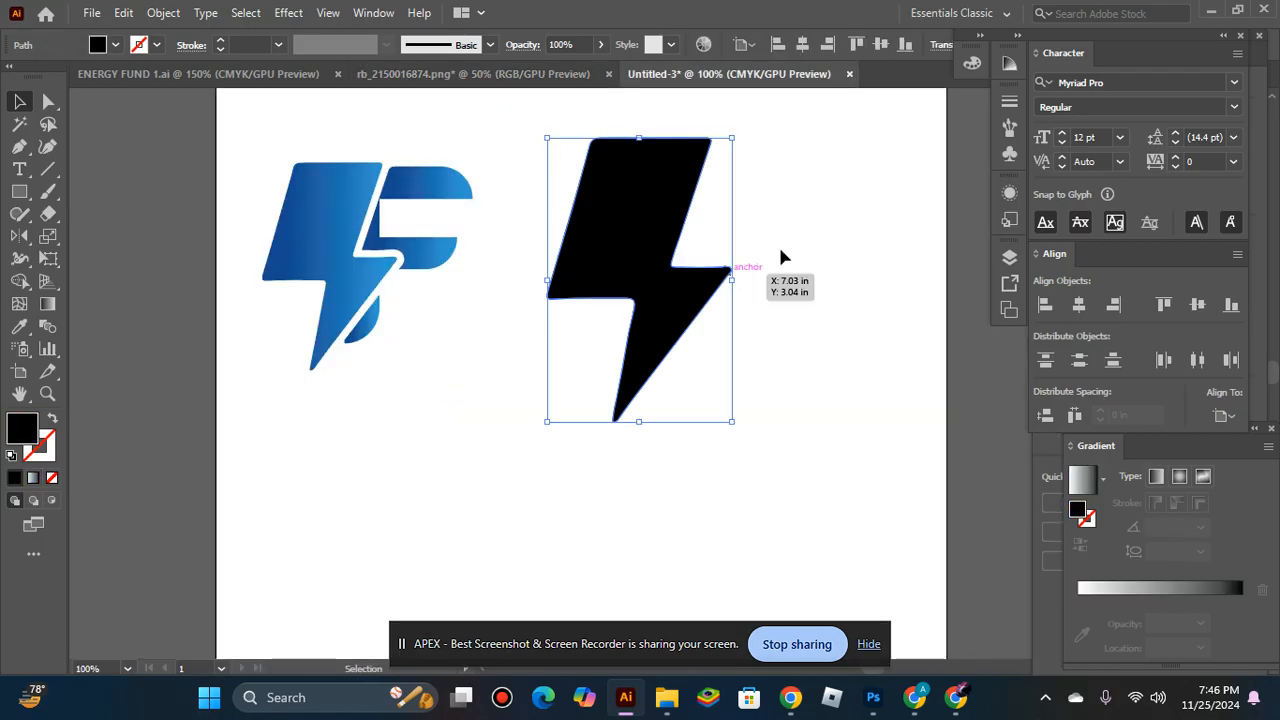
click(790, 220)
Add a placeholder text object below the lightning bolt and set its font size to 45 pt.
click(19, 169)
click(461, 487)
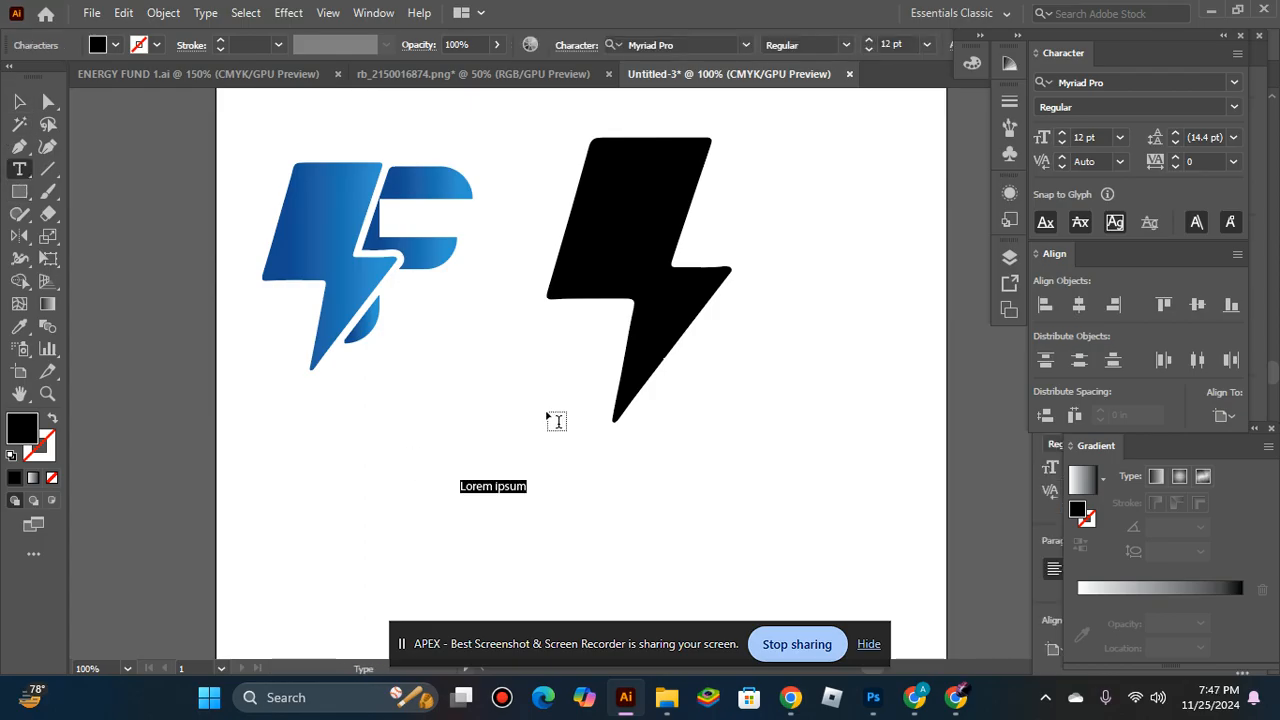
click(869, 47)
click(869, 45)
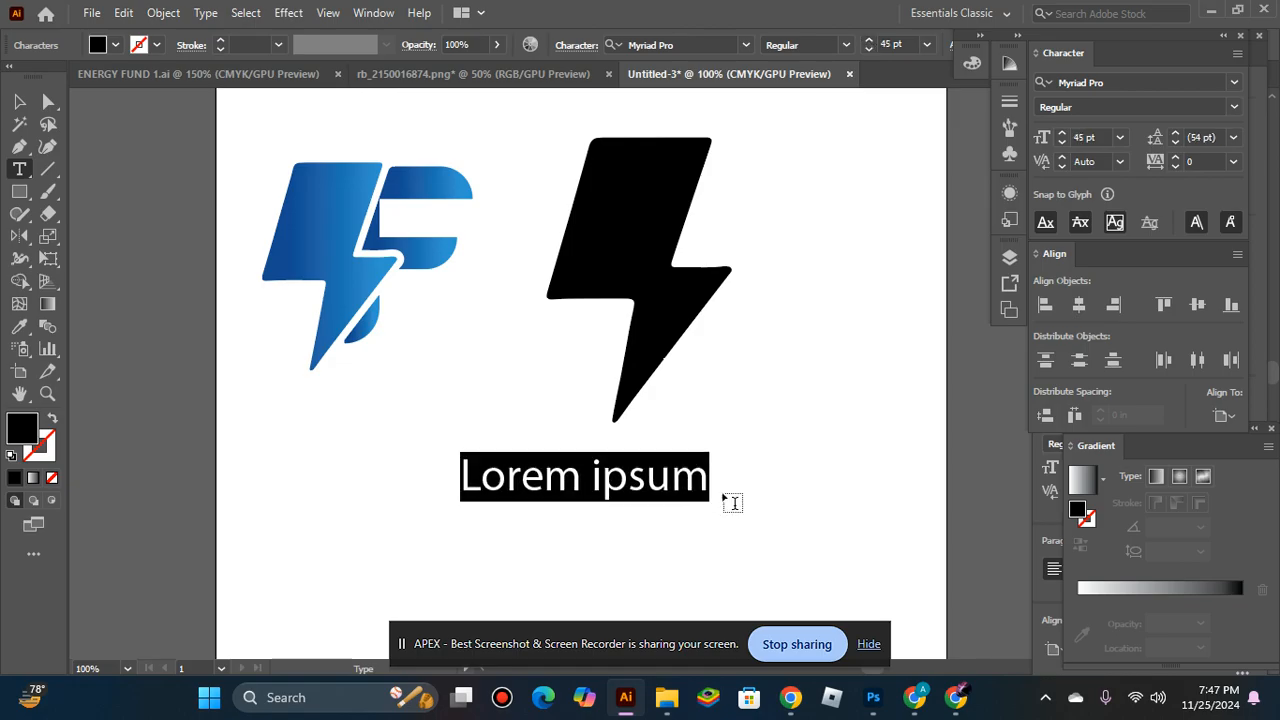
Replace the placeholder text with a capital F.
click(703, 457)
key(BackSpace)
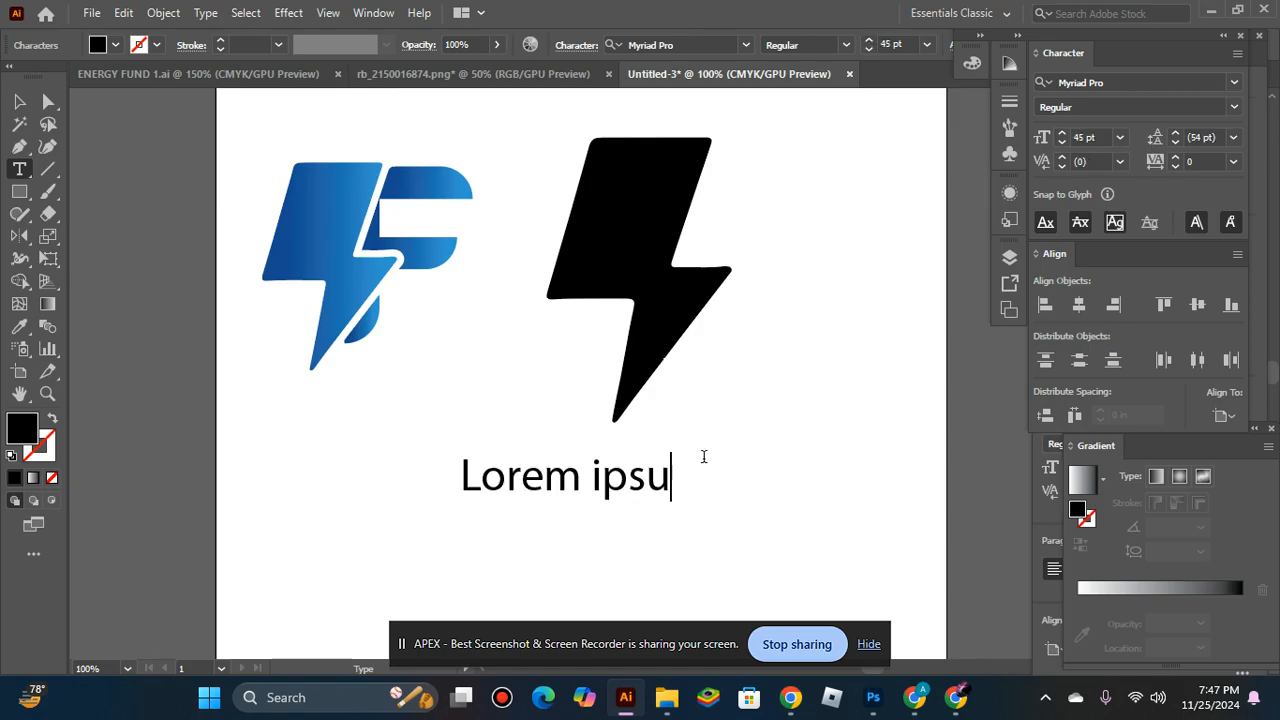
key(BackSpace)
key(BackSpace)
key(BackSpace)
key(BackSpace)
key(BackSpace)
key(BackSpace)
key(BackSpace)
key(BackSpace)
key(BackSpace)
key(BackSpace)
text(f)
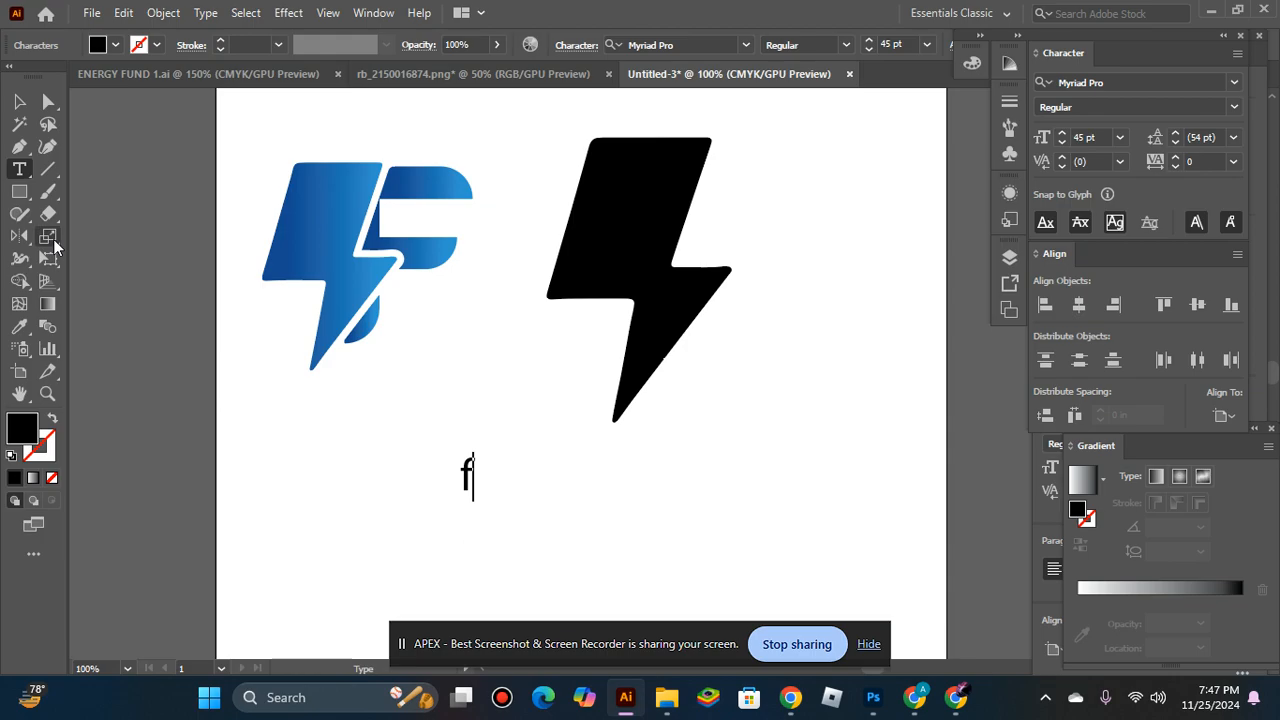
key(BackSpace)
text(F)
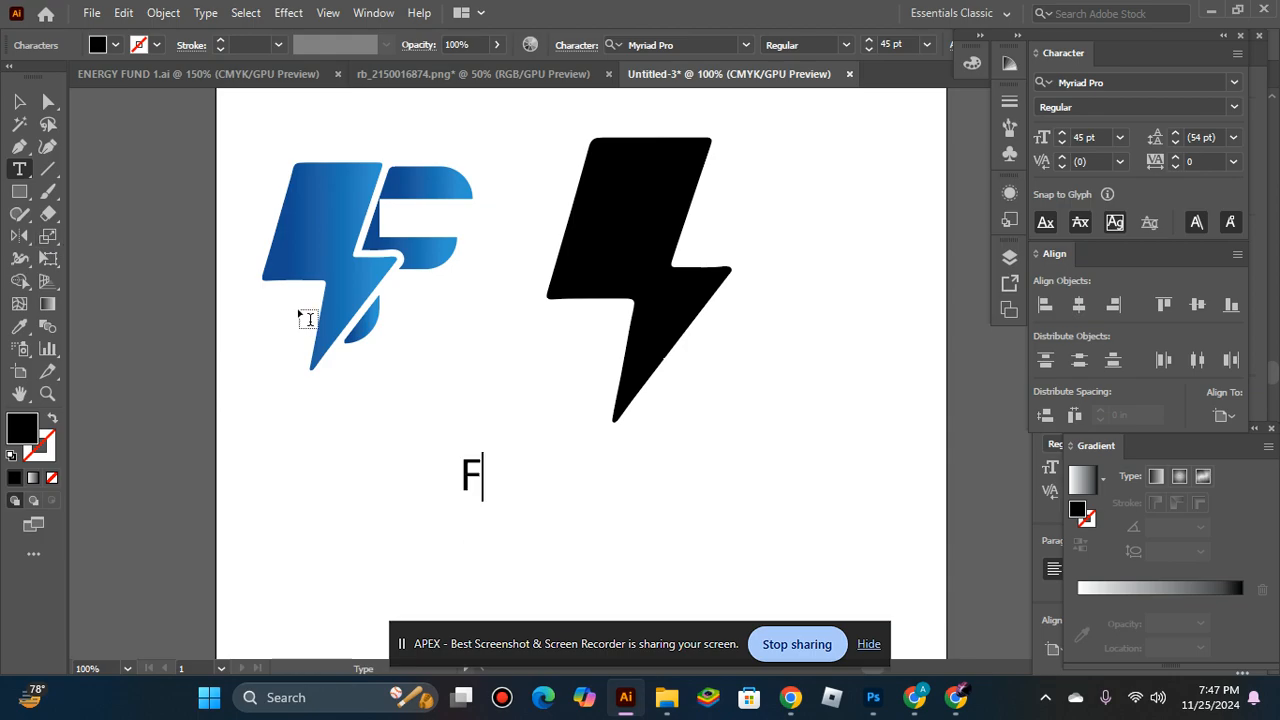
click(19, 101)
Set the F's font to Gotham Bold.
click(749, 46)
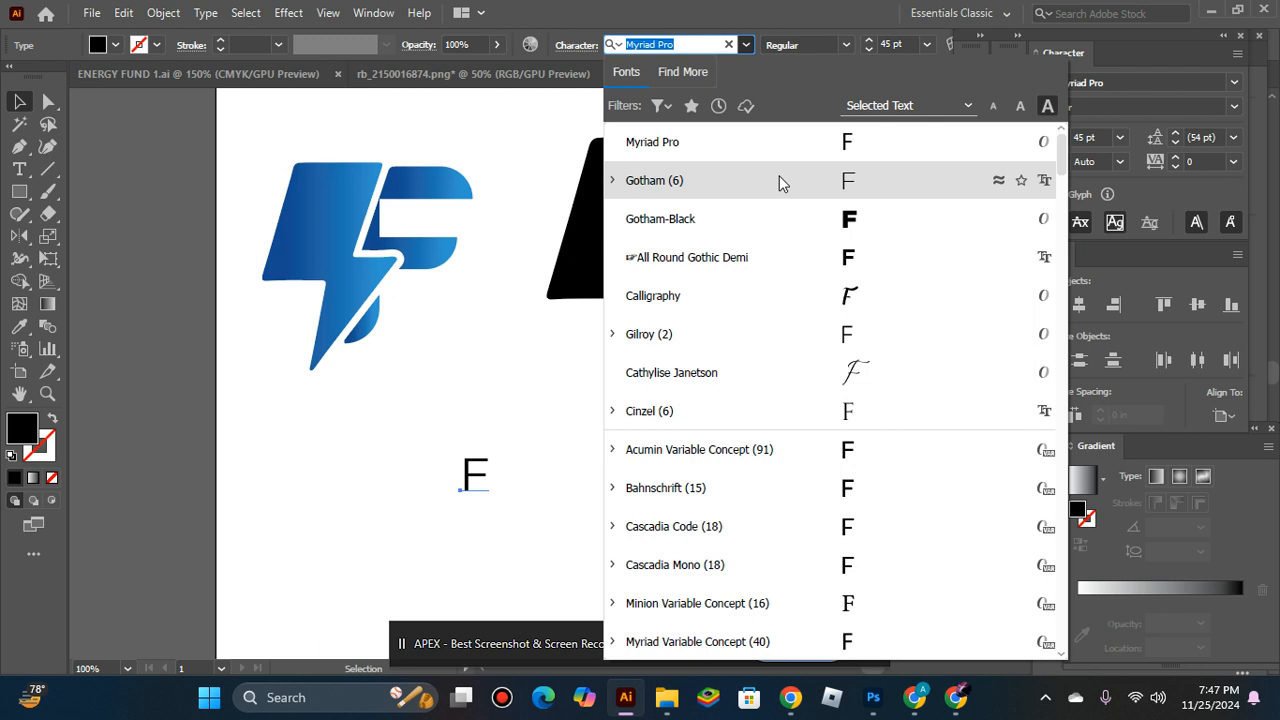
key(Escape)
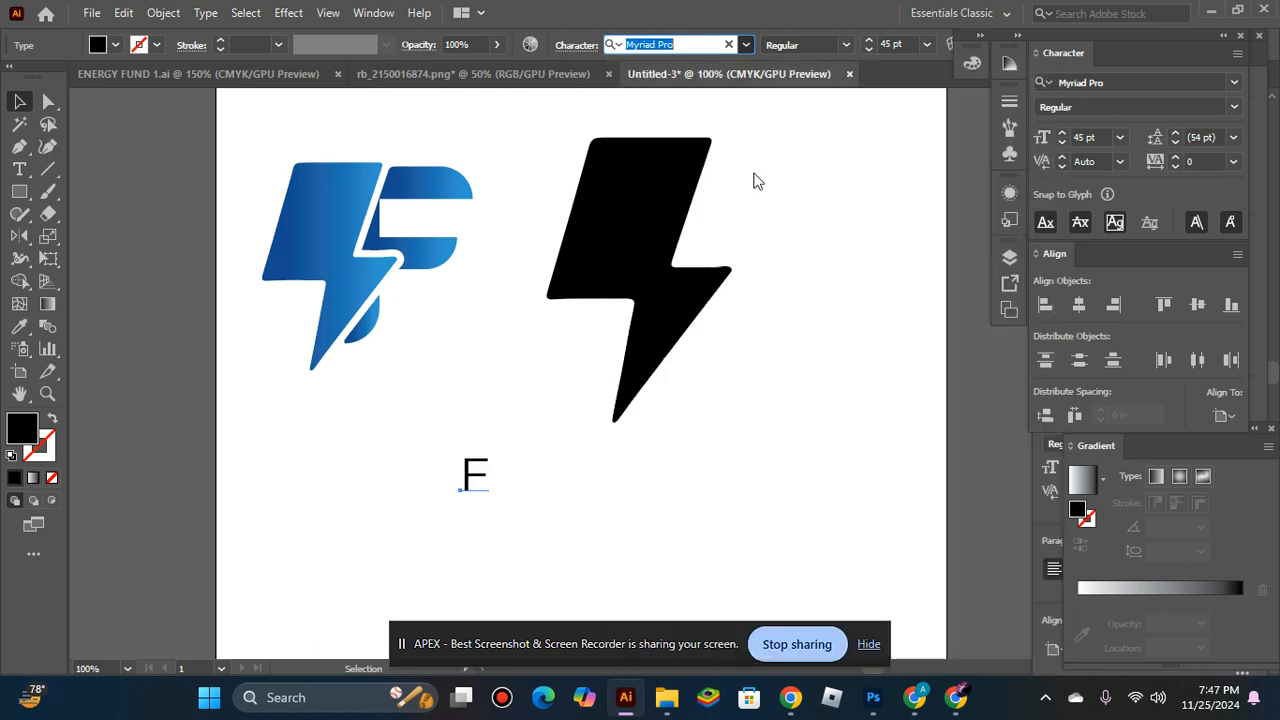
click(856, 44)
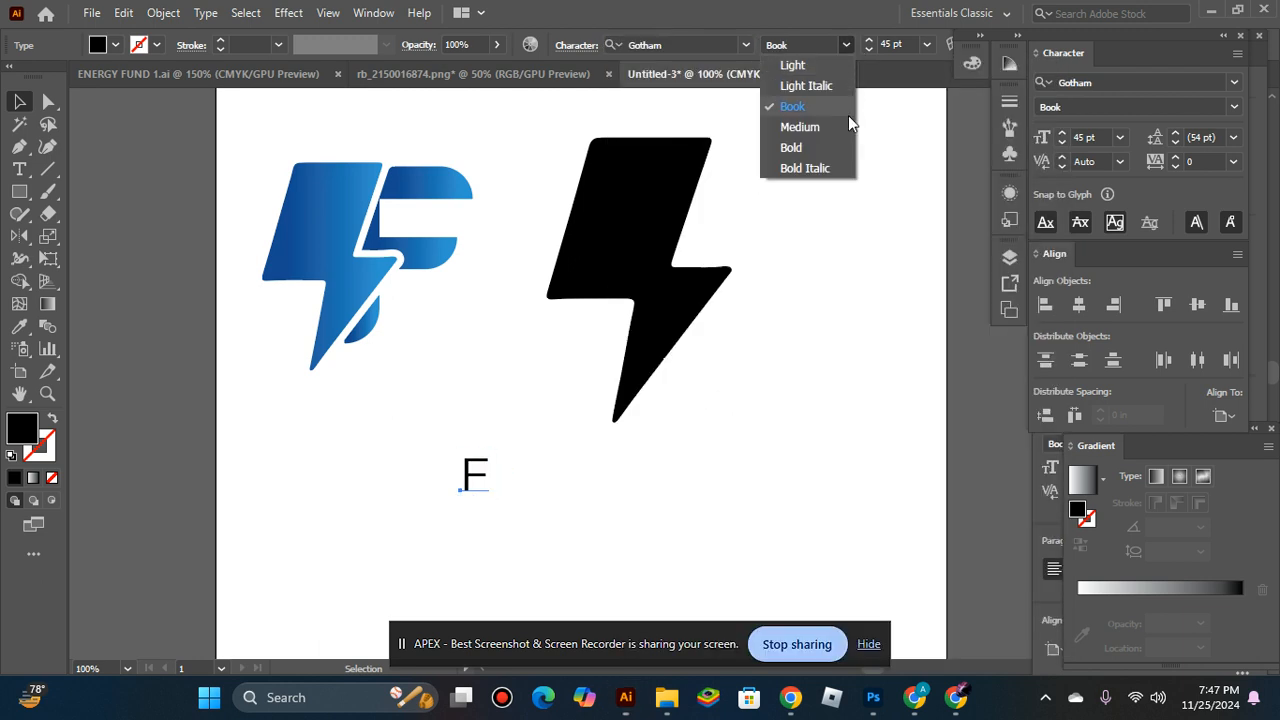
click(828, 143)
Enlarge the F to about 187 pt and move it to the right of the black bolt.
drag(487, 440, 571, 382)
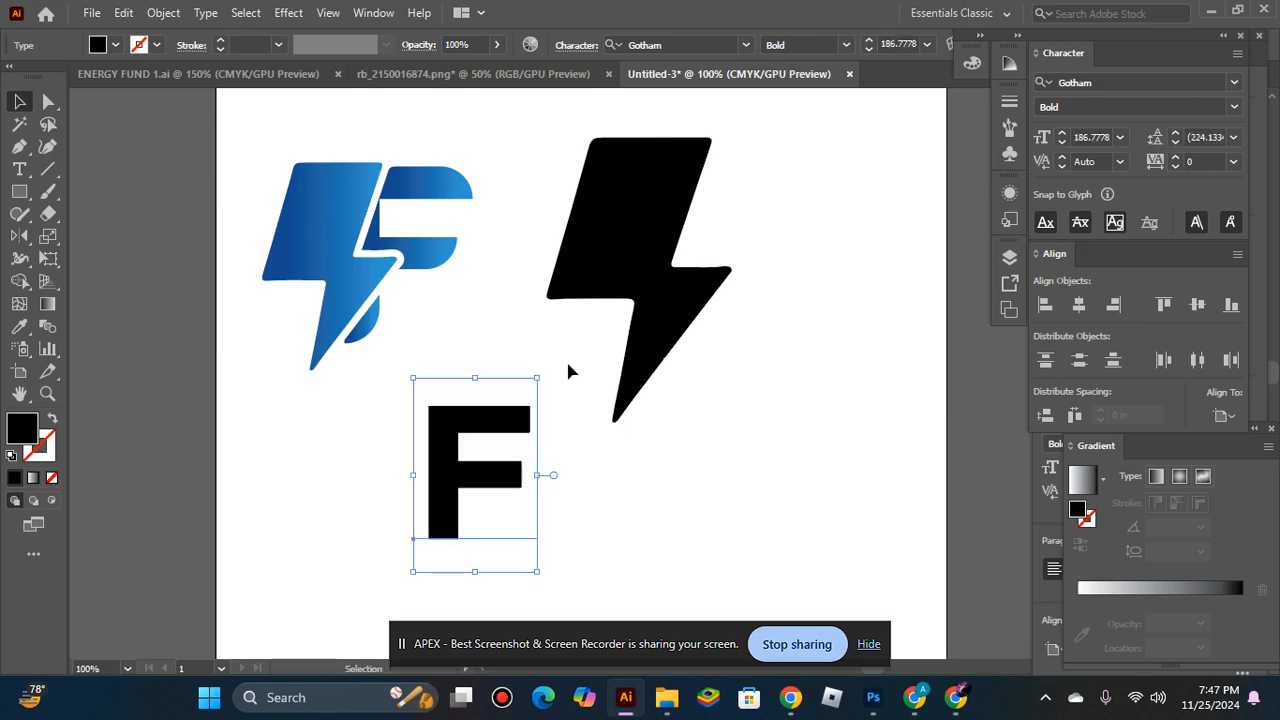
drag(474, 396, 824, 234)
click(749, 331)
key(space)
drag(738, 331, 617, 374)
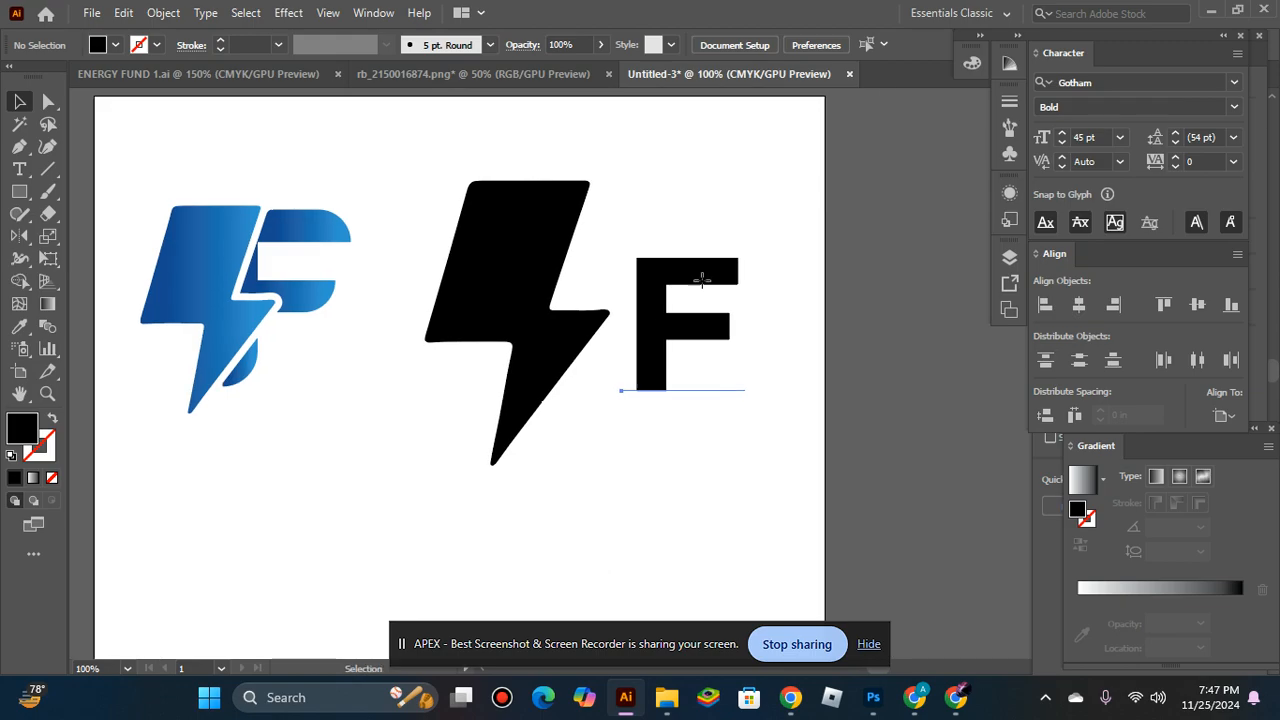
Shrink the black bolt closer to the F's height and align both by their vertical centers.
click(701, 281)
click(577, 272)
drag(608, 181, 586, 207)
shift+click(690, 274)
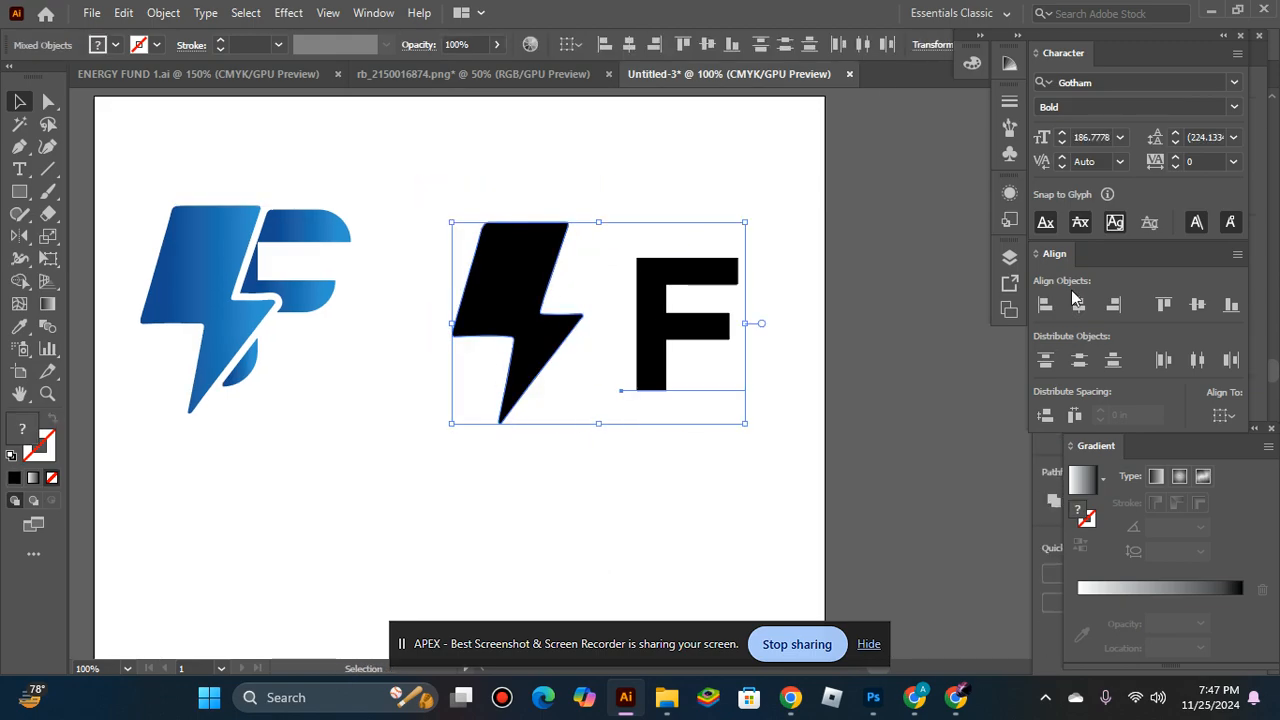
click(1194, 312)
click(526, 526)
Scale the black bolt down further so its height better matches the F.
click(565, 342)
key(z)
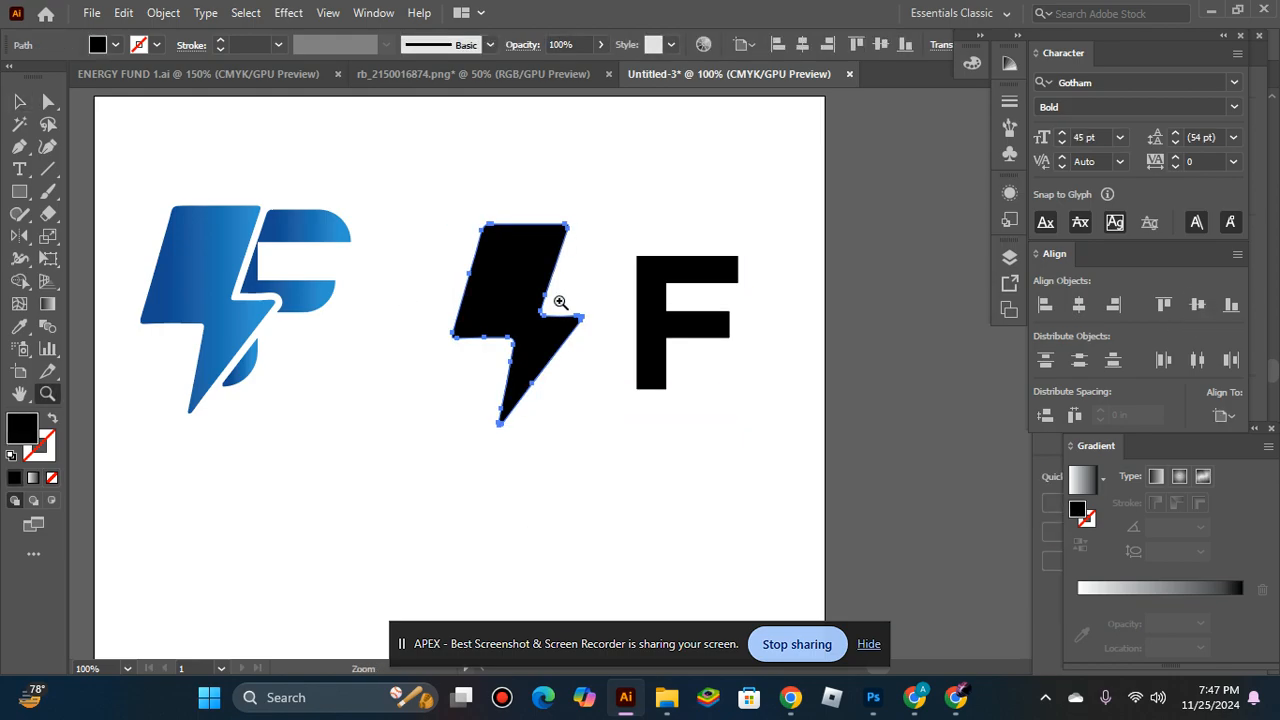
click(551, 408)
click(686, 423)
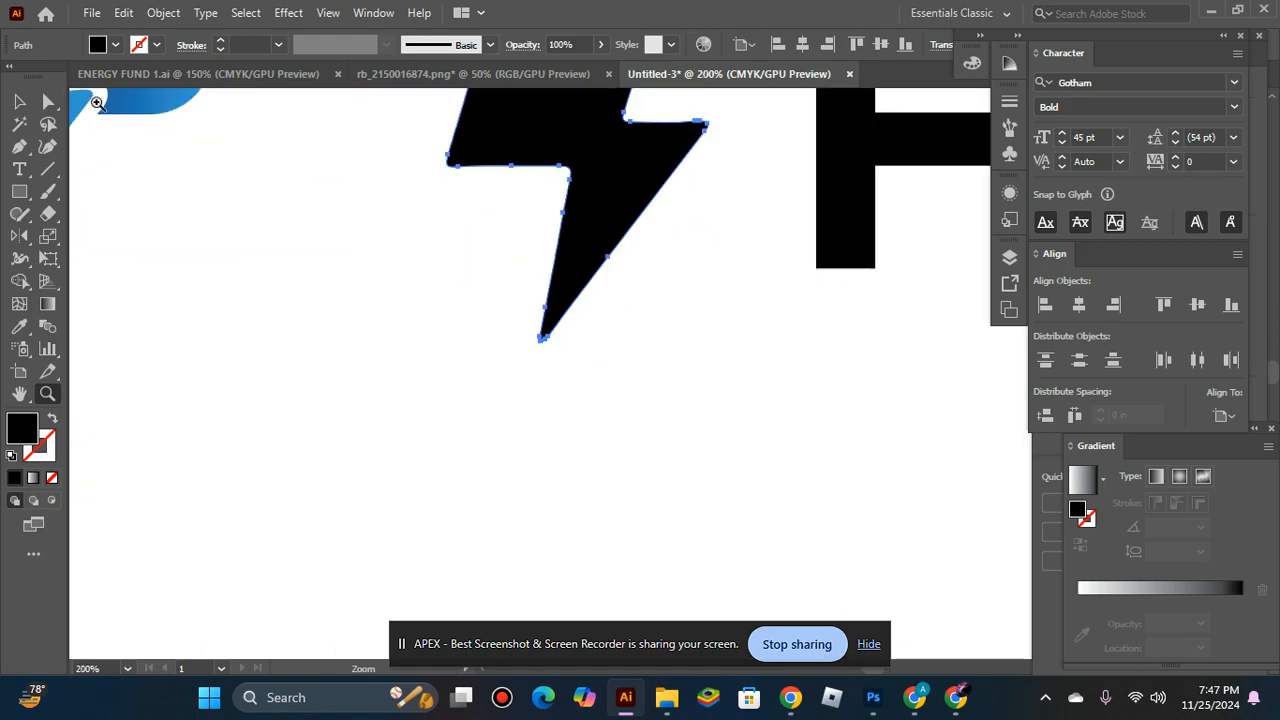
key(v)
click(728, 414)
scroll(731, 390, up, 3)
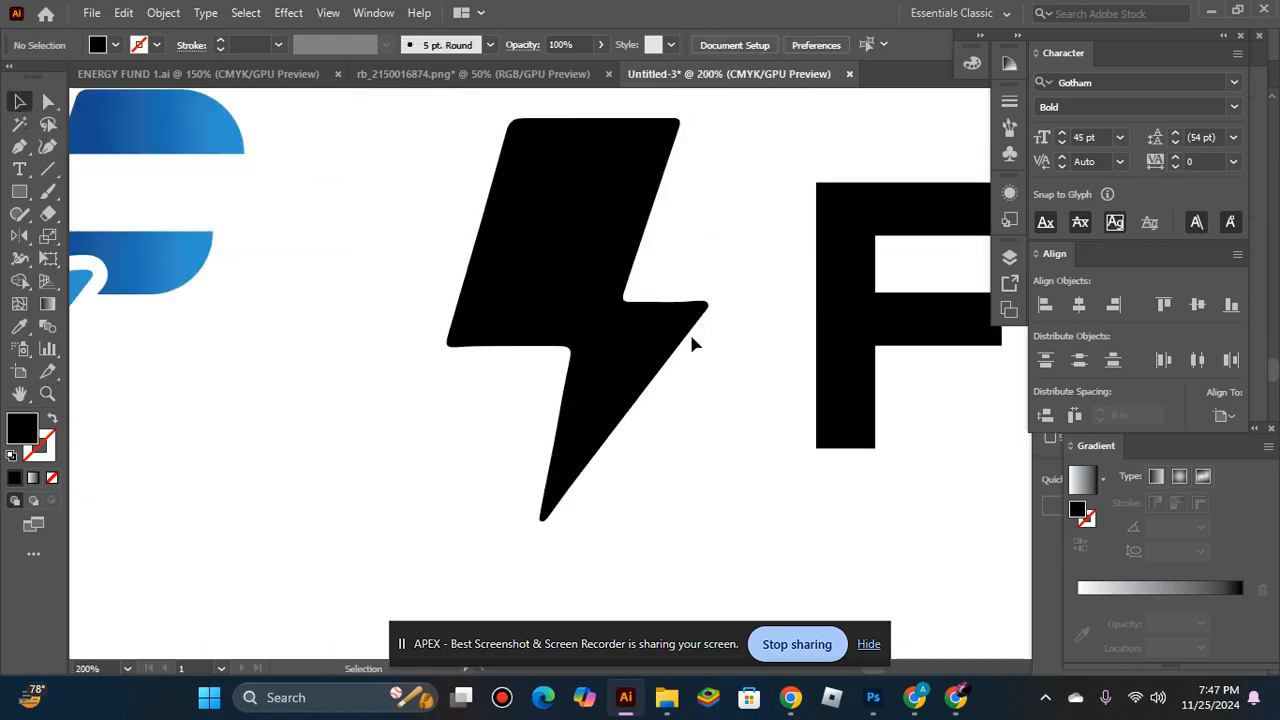
click(651, 306)
drag(709, 118, 675, 170)
shift+click(877, 274)
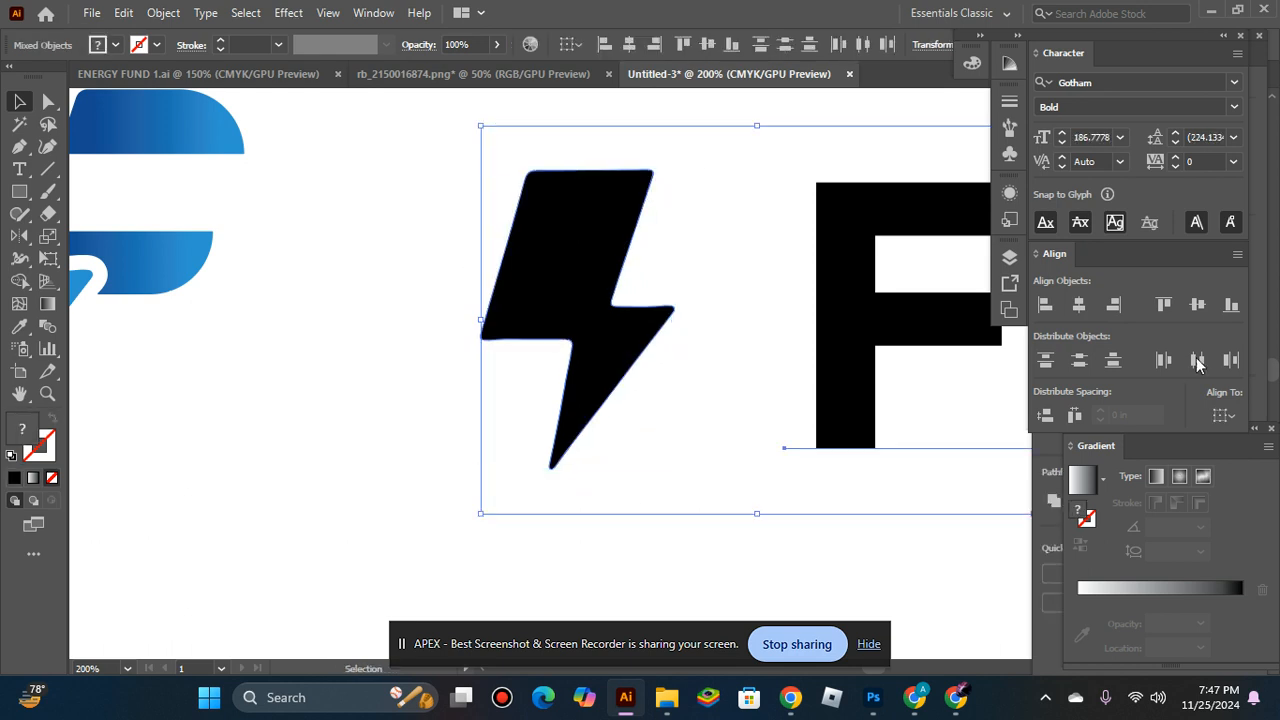
Move the bolt up against the F's stem and align both by their vertical centers.
click(660, 350)
scroll(630, 358, right, 3)
drag(541, 354, 681, 370)
shift+click(752, 366)
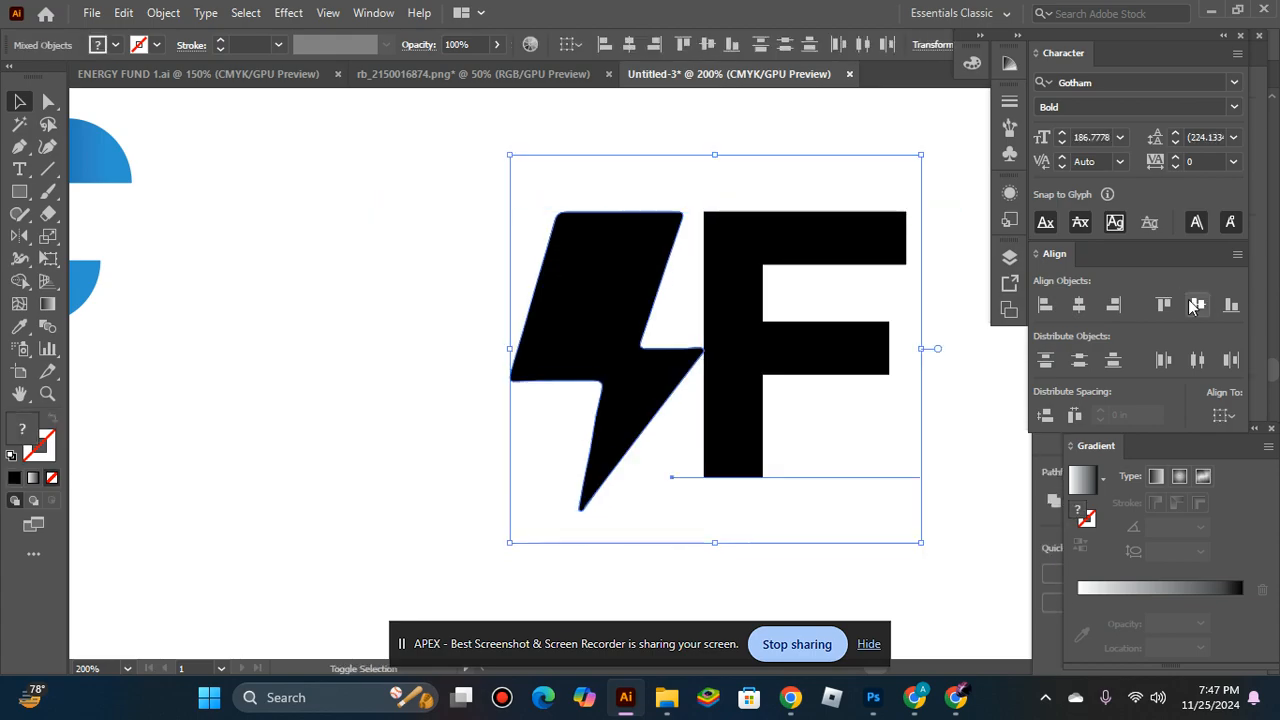
click(1197, 305)
click(950, 330)
Nudge the bolt left to leave a narrow gap before the F and scale it down slightly.
click(657, 360)
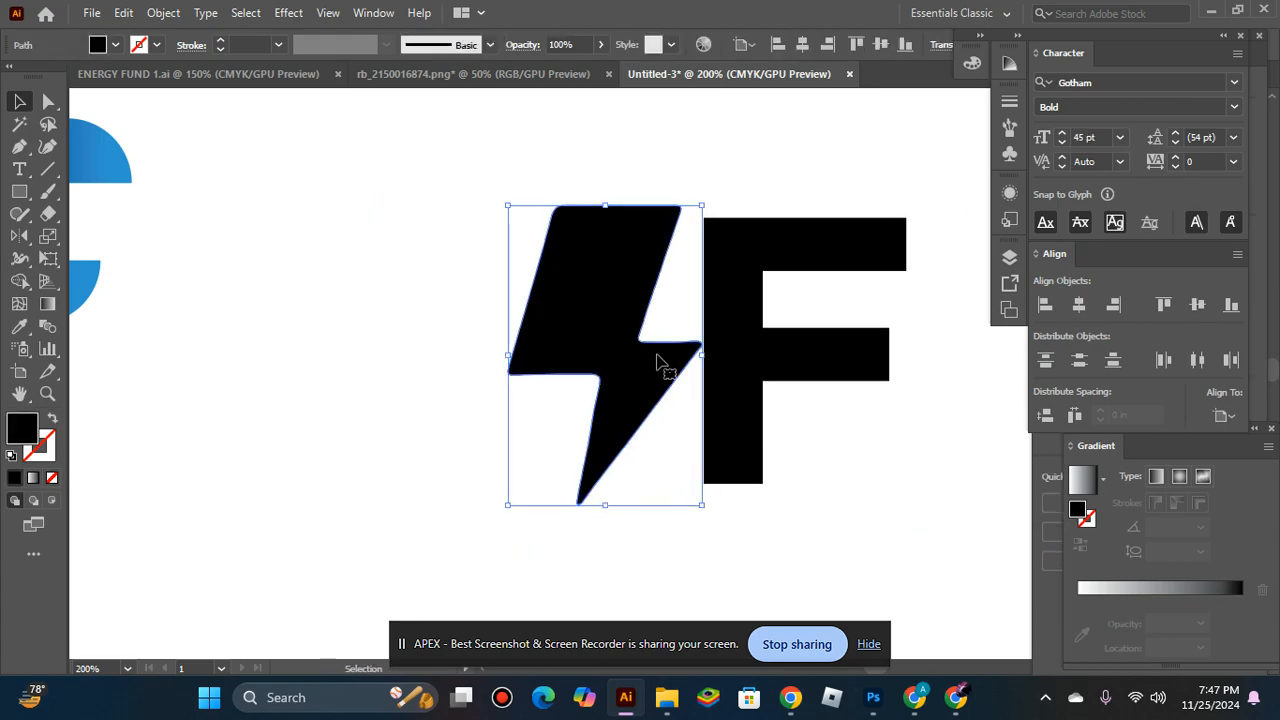
key(Left)
key(Left)
key(Left)
mouse_move(696, 205)
mouse_down()
mouse_move(680, 206)
mouse_move(691, 200)
mouse_move(690, 213)
mouse_up()
click(626, 177)
Convert the F text to outlines.
click(725, 364)
right_click(725, 364)
click(866, 409)
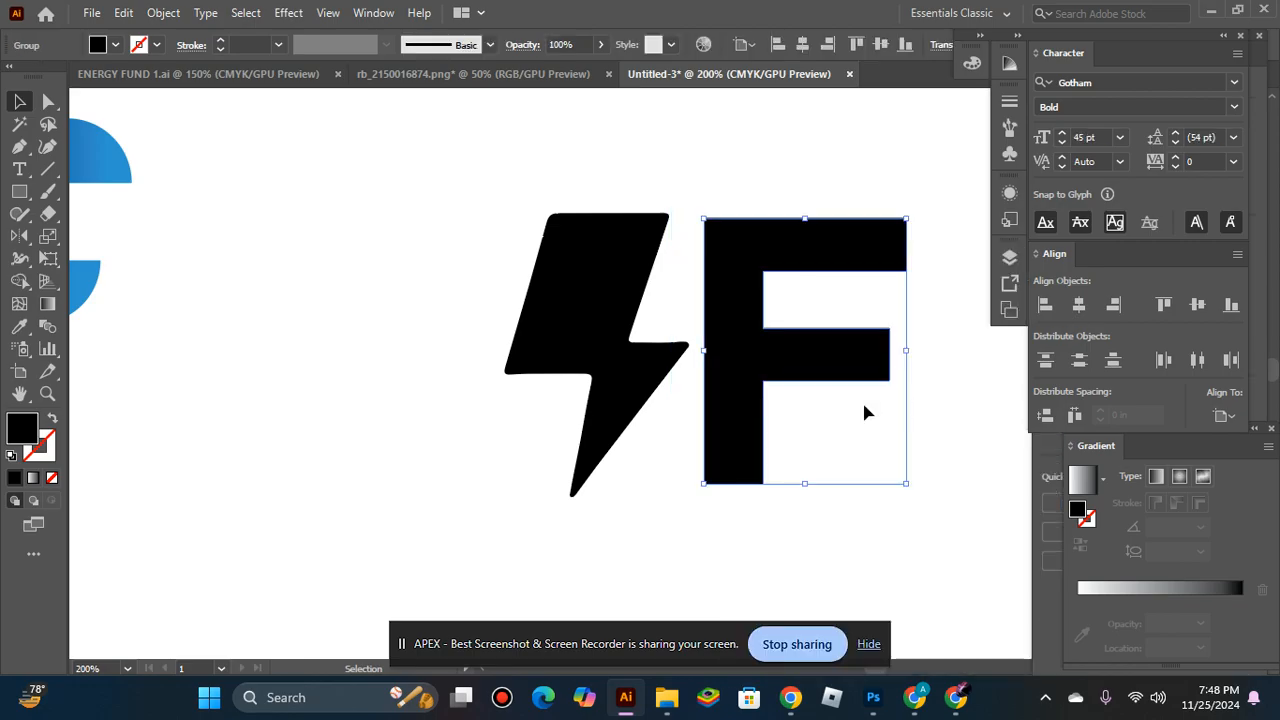
Move the bolt over the F's stem and enlarge it slightly so it extends above and below the letter.
key(ctrl+minus)
key(ctrl+minus)
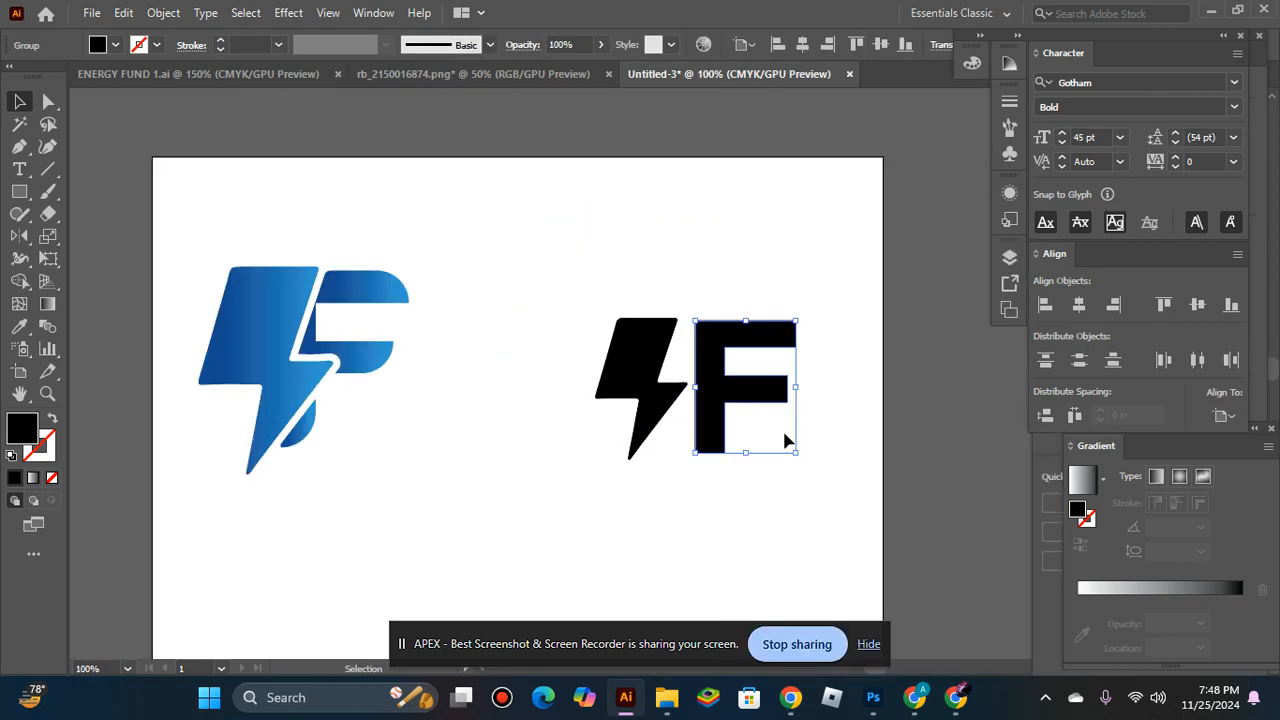
scroll(680, 385, up, 2)
click(617, 371)
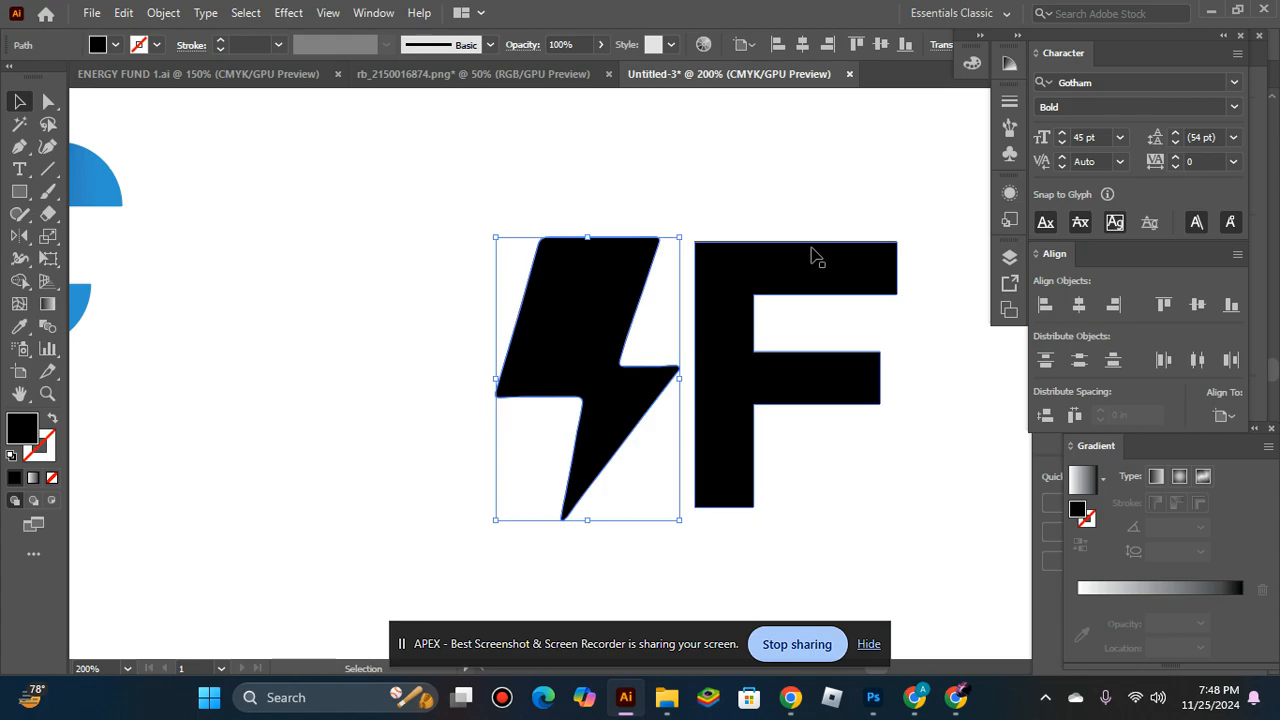
click(804, 257)
click(526, 203)
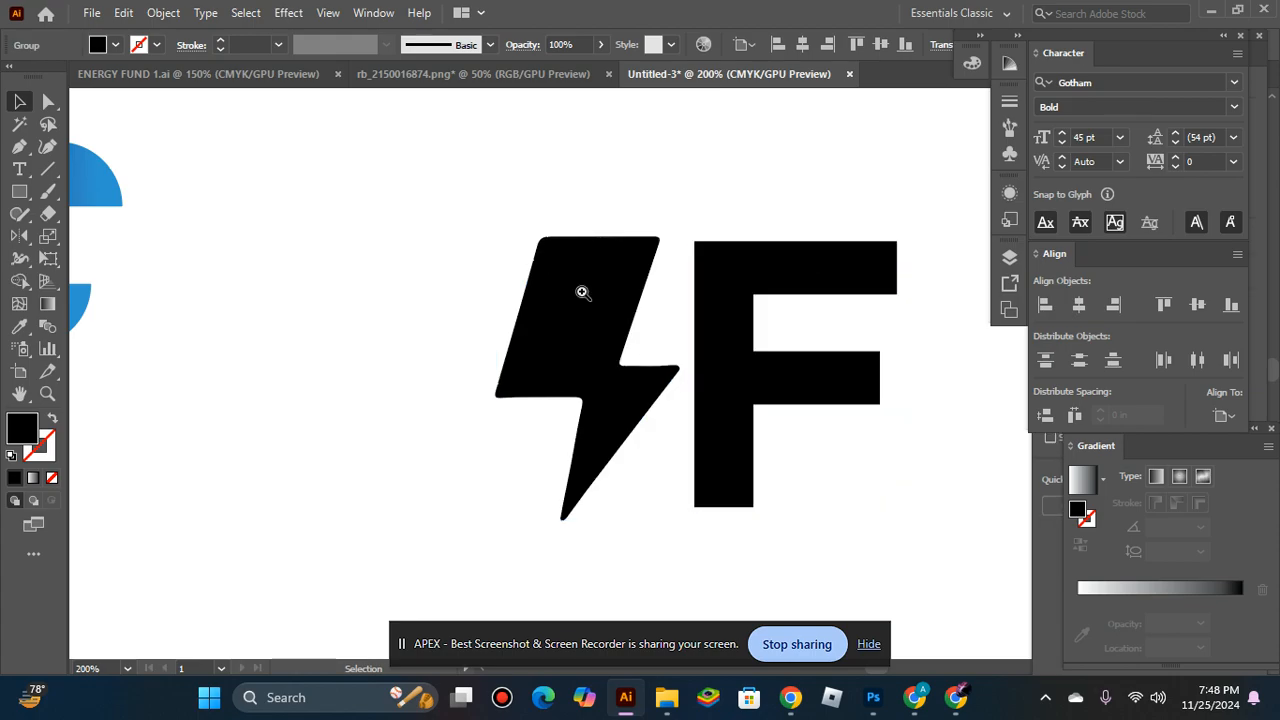
ctrl+alt+click(583, 292)
drag(690, 402, 734, 406)
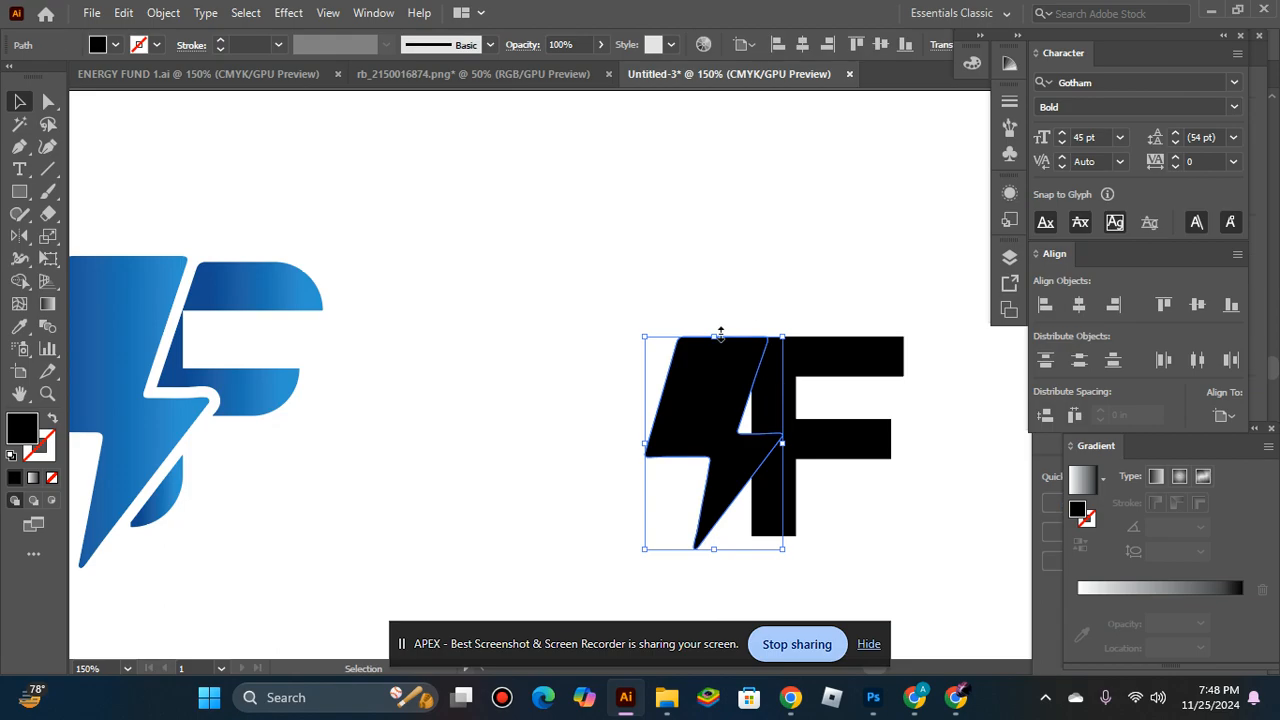
drag(705, 330, 700, 318)
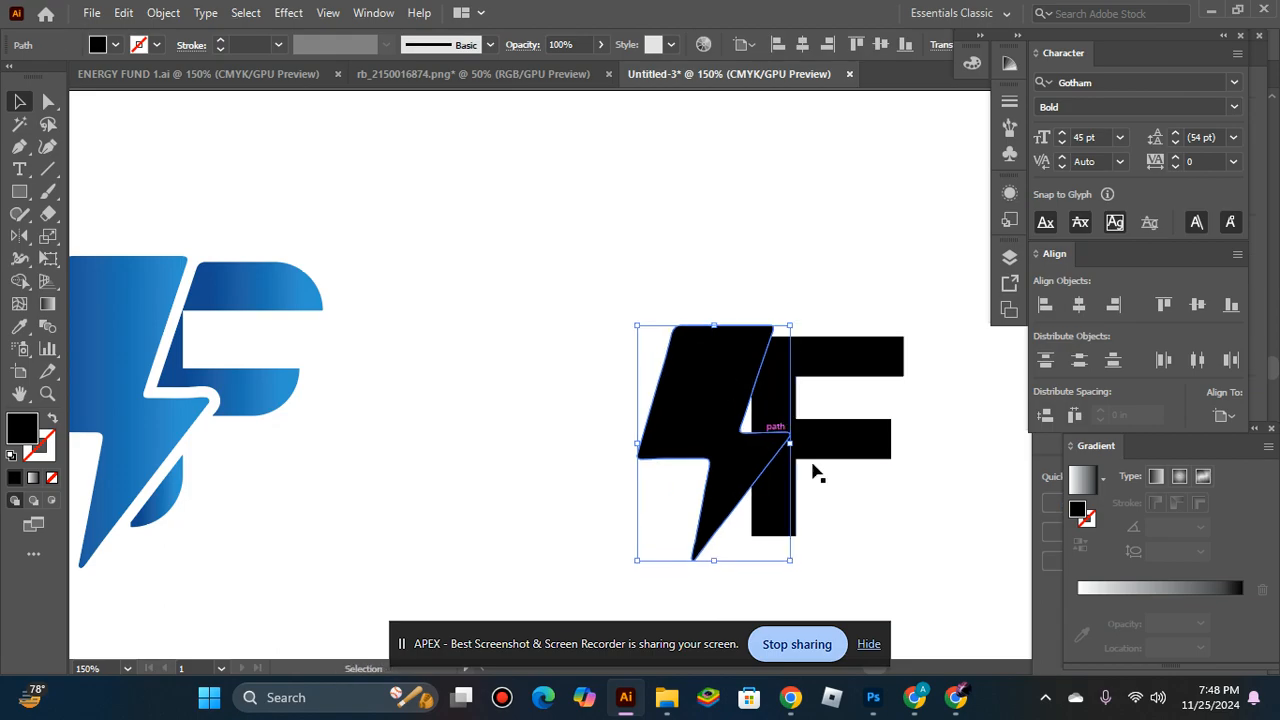
Try an outward path offset of 3 pt with miter joins on the bolt.
click(163, 13)
mouse_move(380, 465)
click(571, 535)
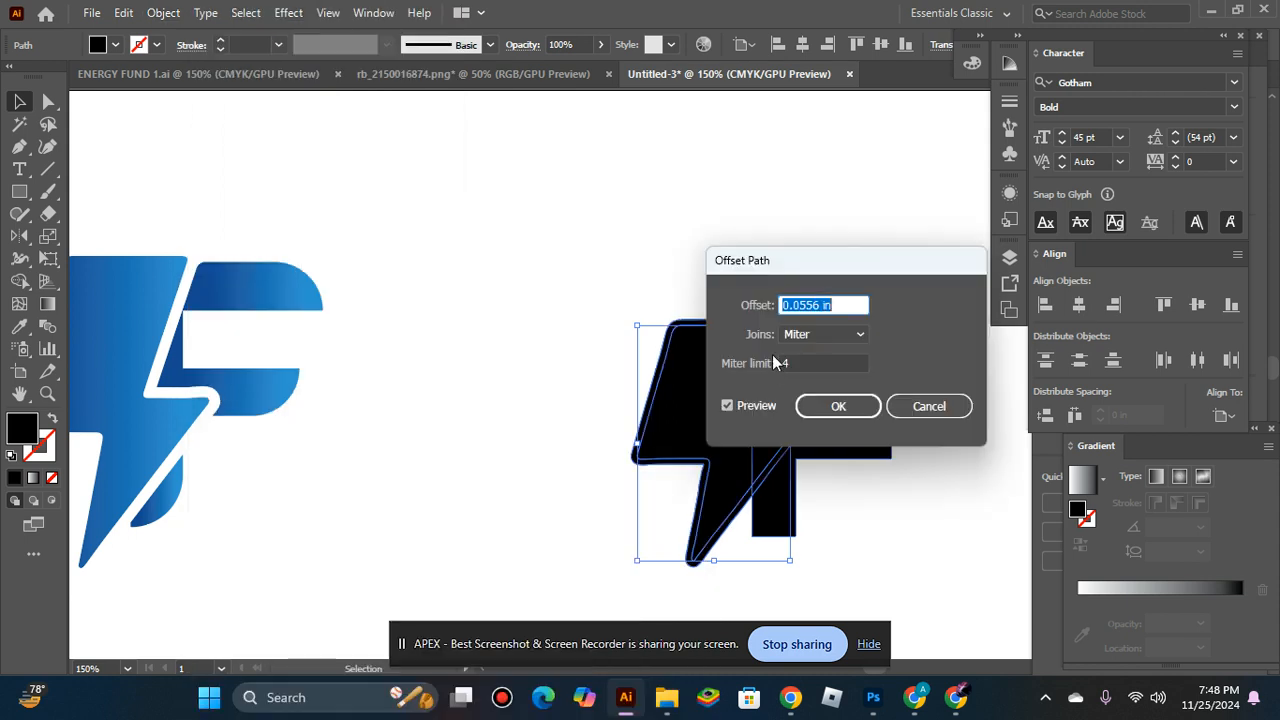
text(3P)
key(Tab)
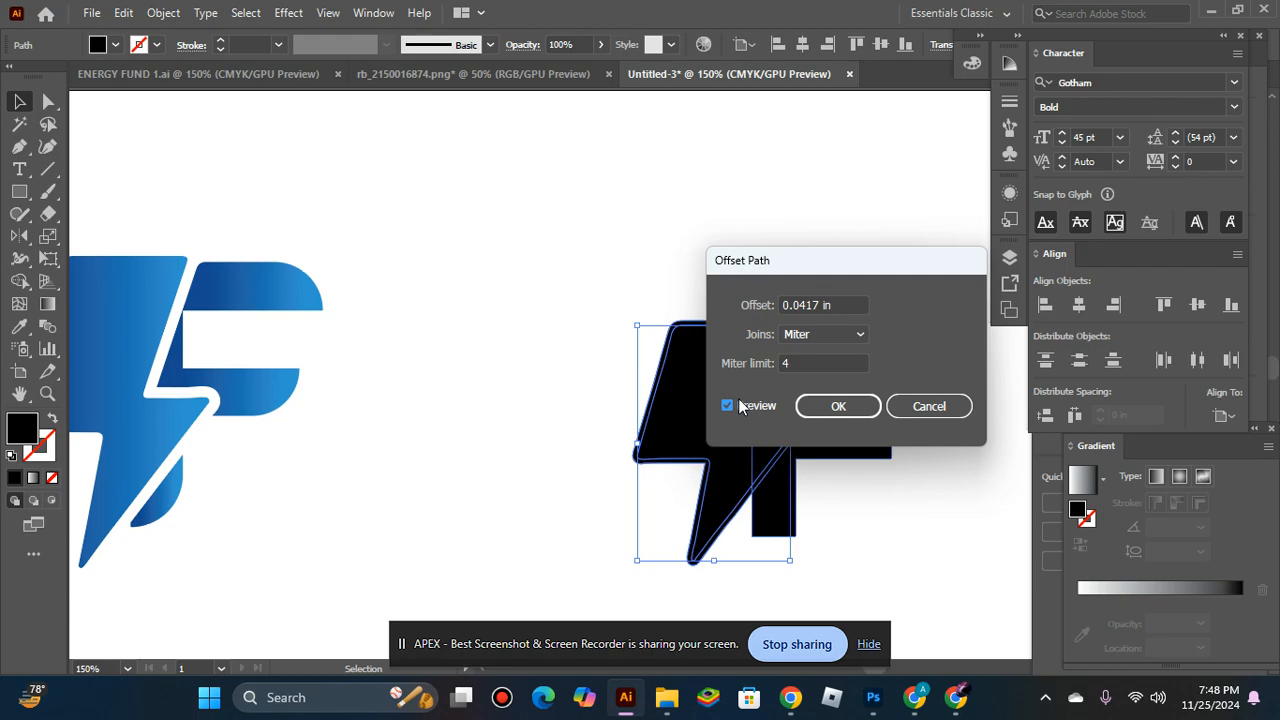
click(846, 399)
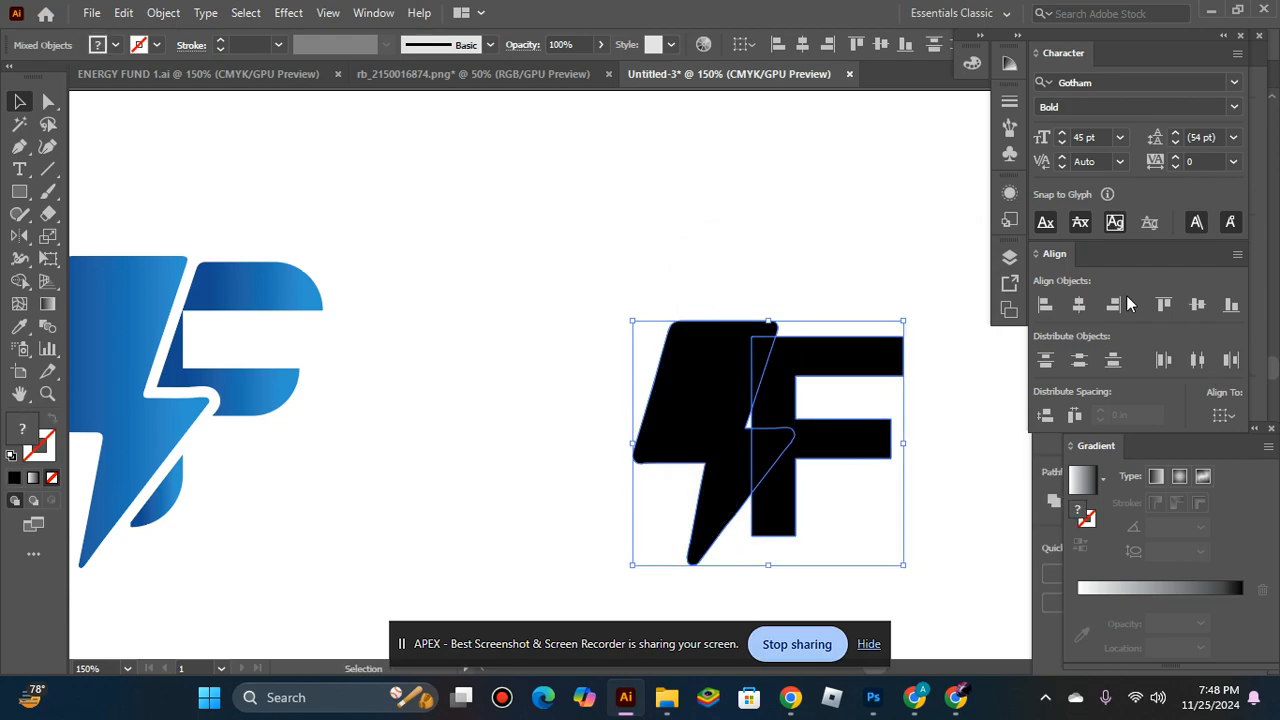
Move the Gradient settings clear of the other controls and bring up the Pathfinder options.
drag(1157, 443, 839, 71)
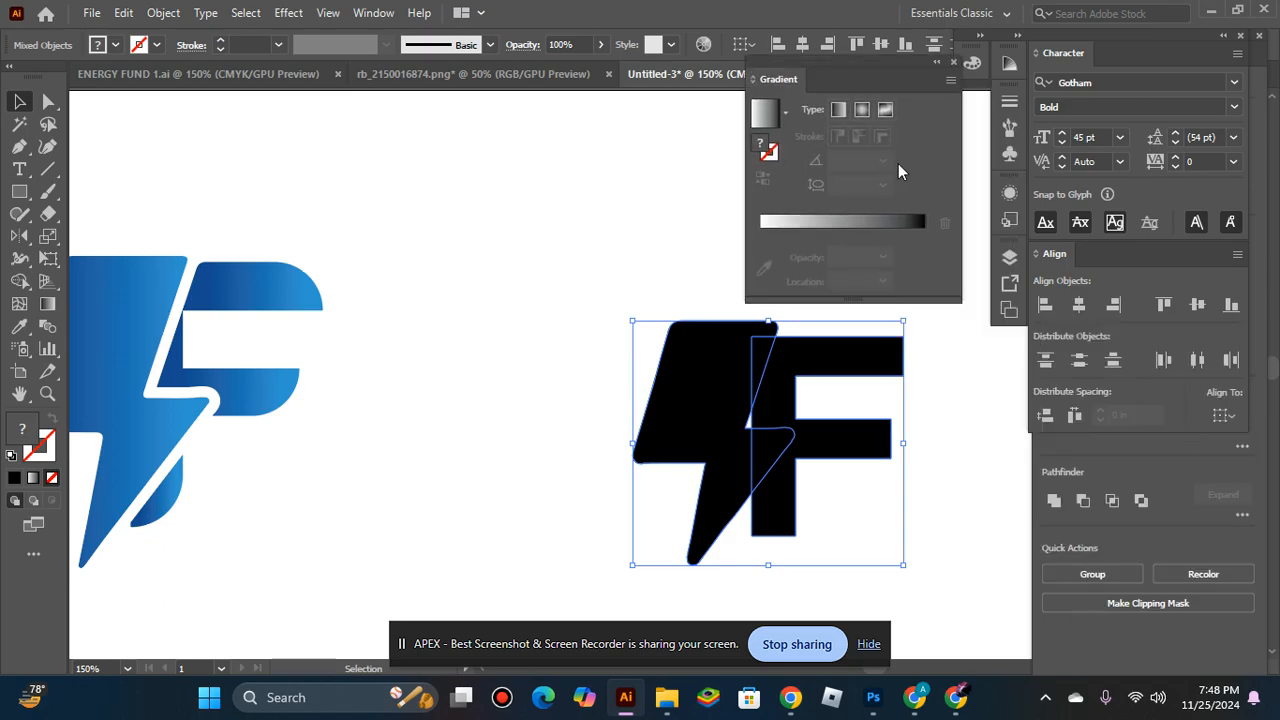
drag(837, 85, 1163, 380)
click(368, 14)
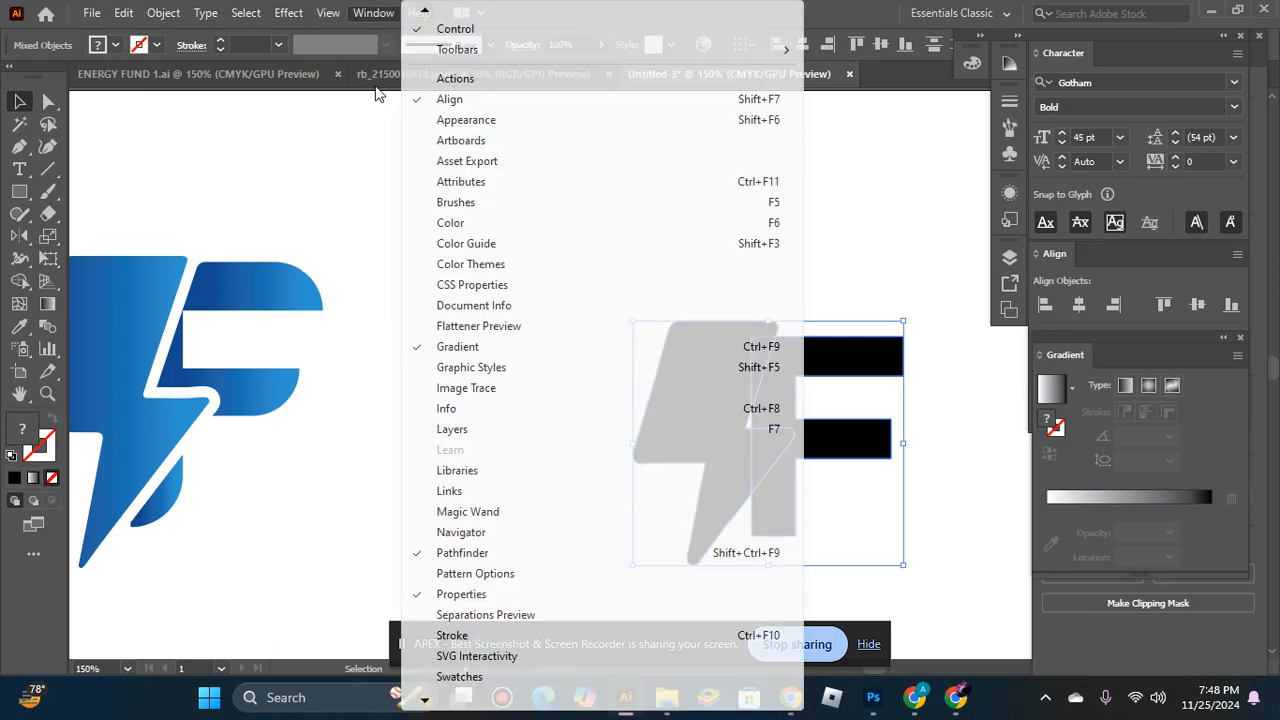
scroll(477, 652, down, 1)
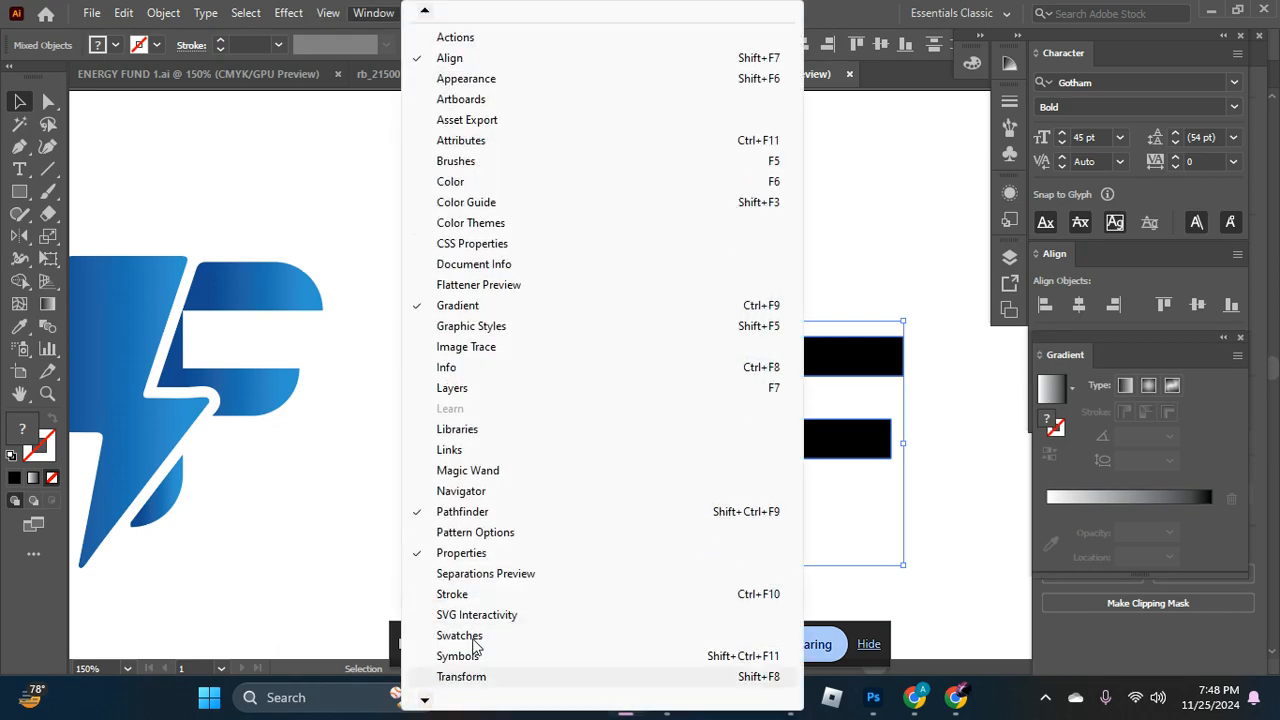
click(460, 512)
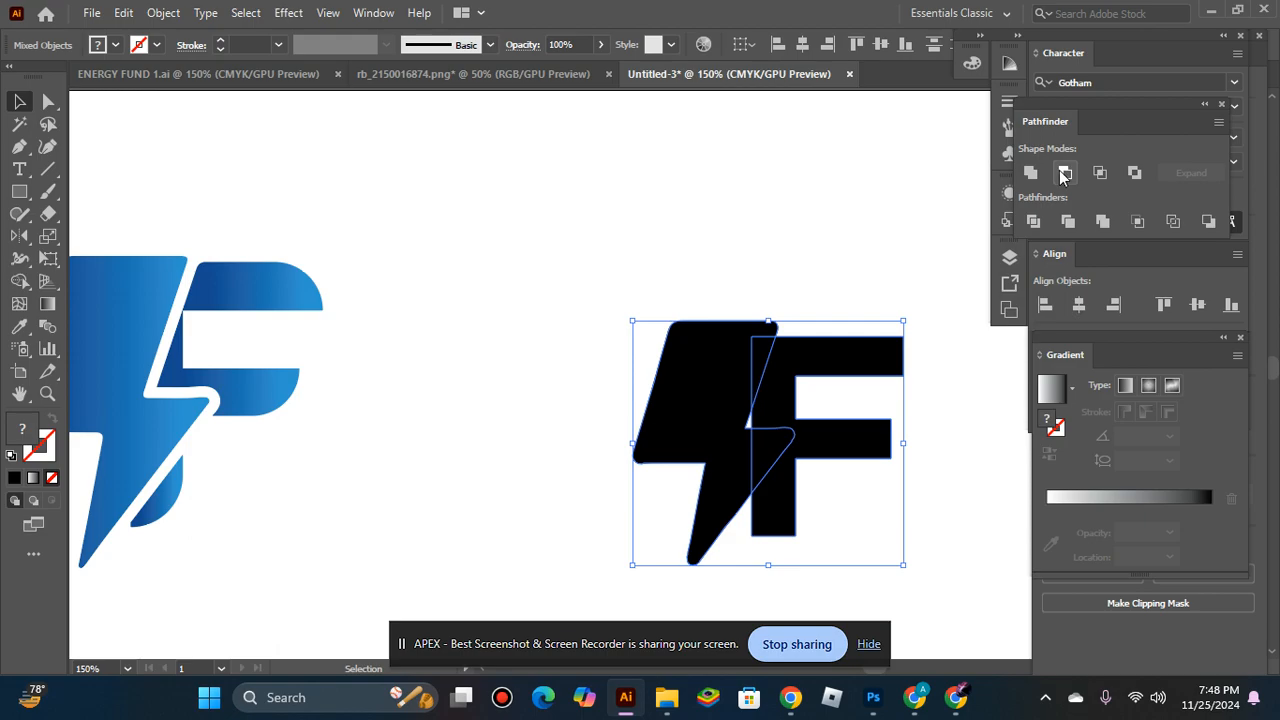
Try cutting the offset bolt out of the F with Minus Back, and undo both the cut and the offset.
click(1207, 221)
click(978, 220)
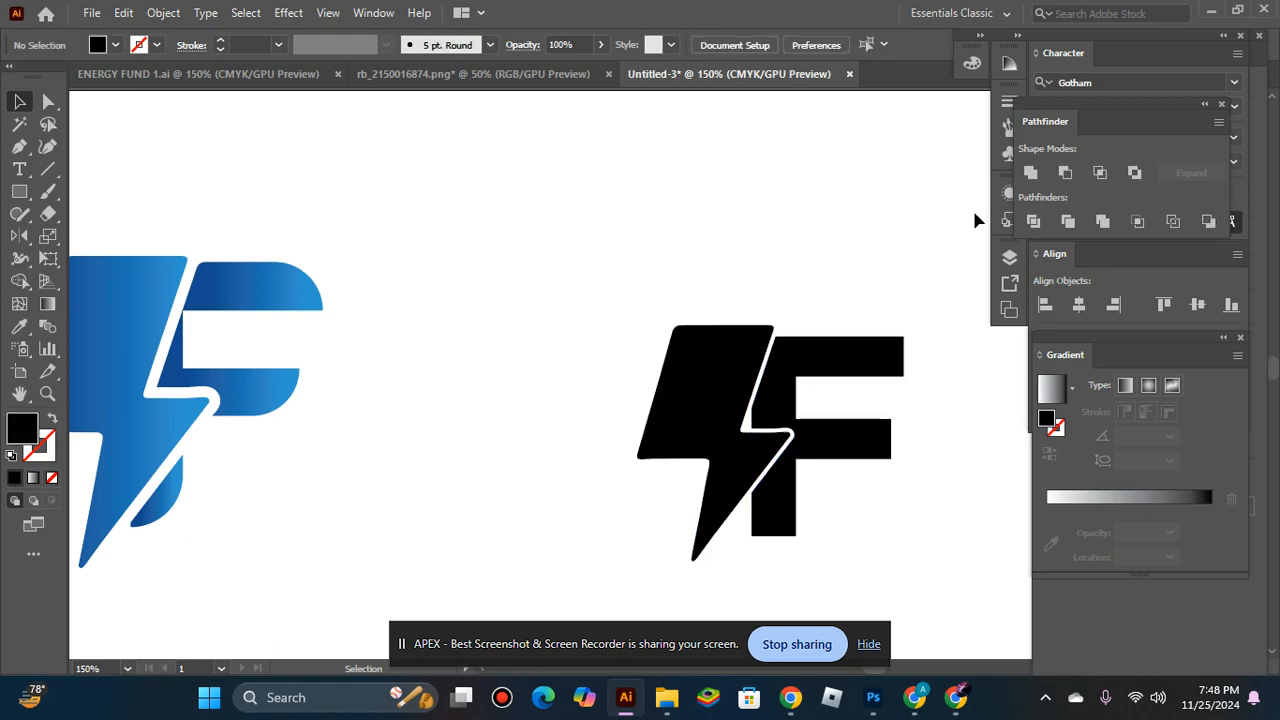
key(ctrl+z)
key(ctrl+z)
Nudge the bolt to the right so it overlaps more of the F's stem and arms.
key(Right)
key(Right)
key(Right)
key(Right)
key(Right)
key(Right)
key(Right)
key(Right)
key(Right)
key(Right)
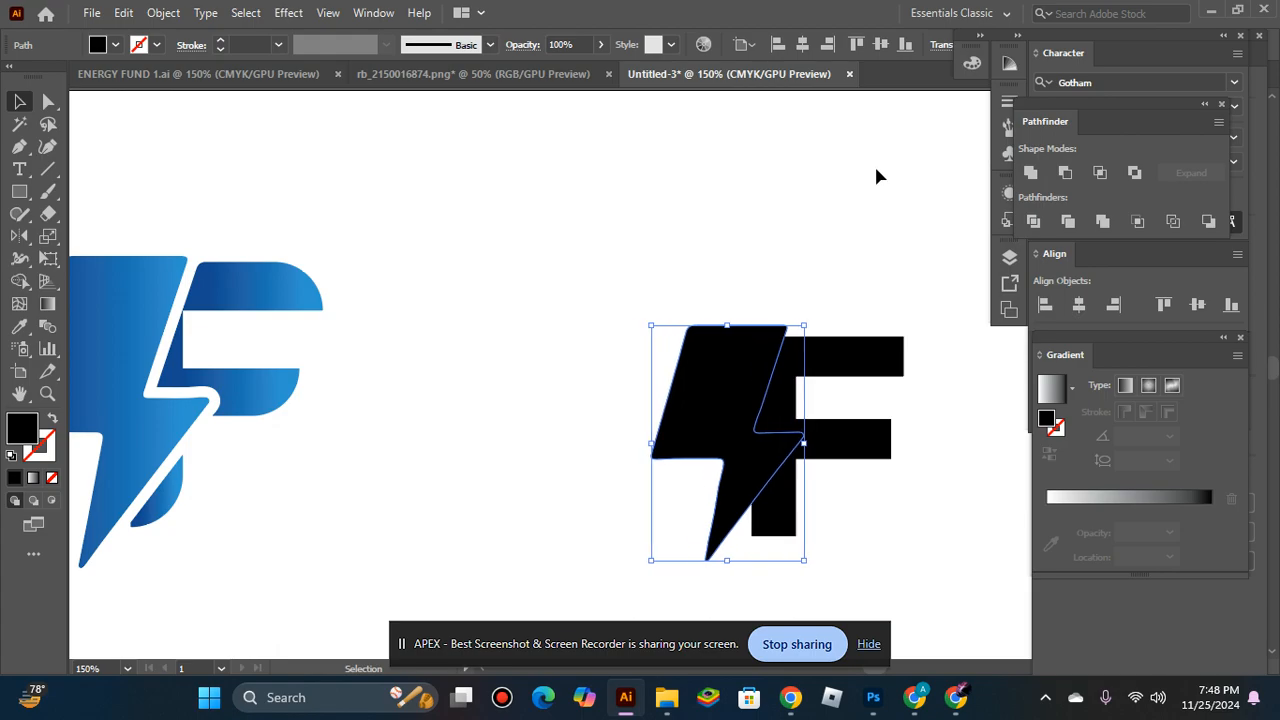
key(Right)
key(Right)
key(Right)
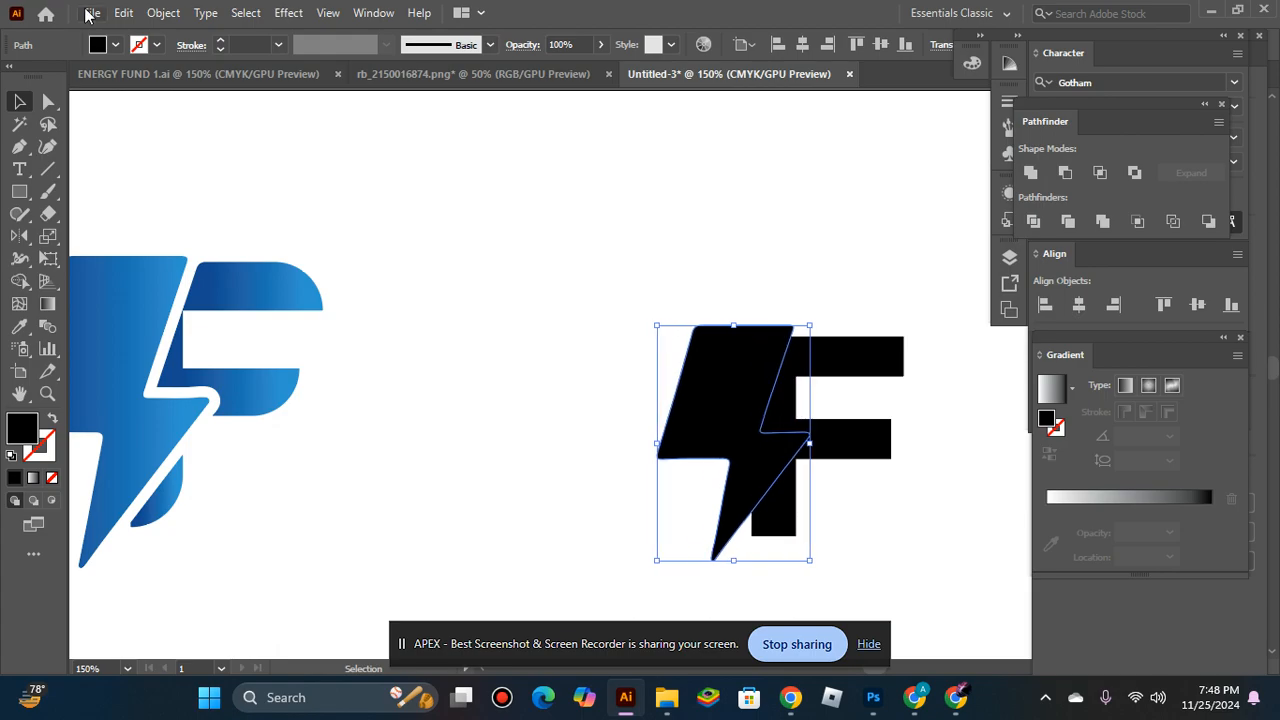
Offset the bolt's path outward by 4 pt (0.0556 in) with miter joins and a miter limit of 4.
click(163, 12)
mouse_move(340, 465)
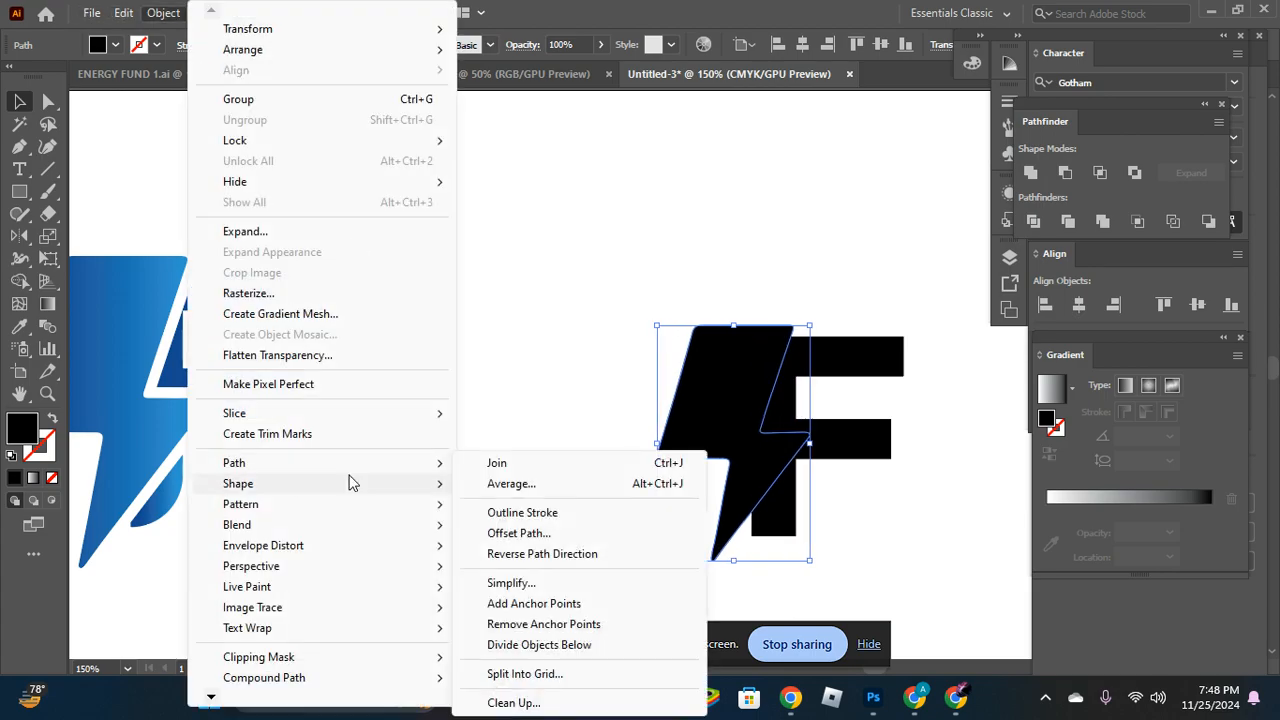
click(528, 540)
text(56PT)
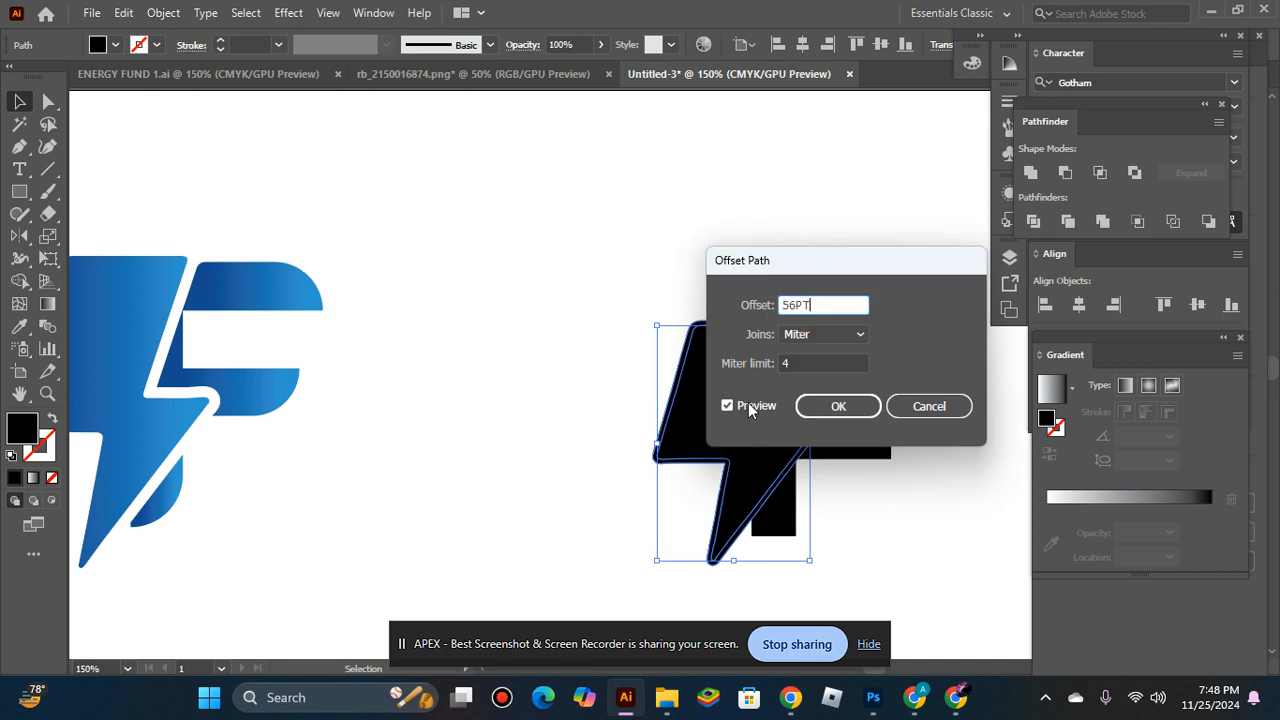
key(Tab)
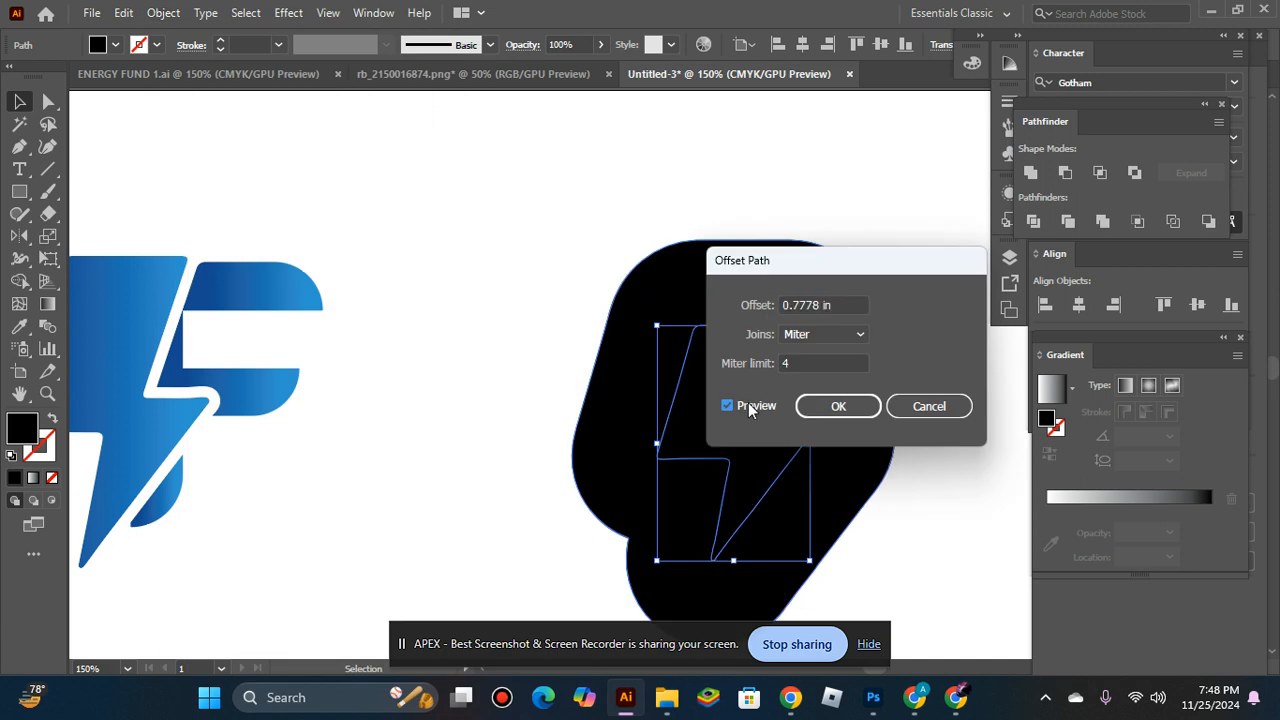
click(843, 300)
text(4PT)
key(Tab)
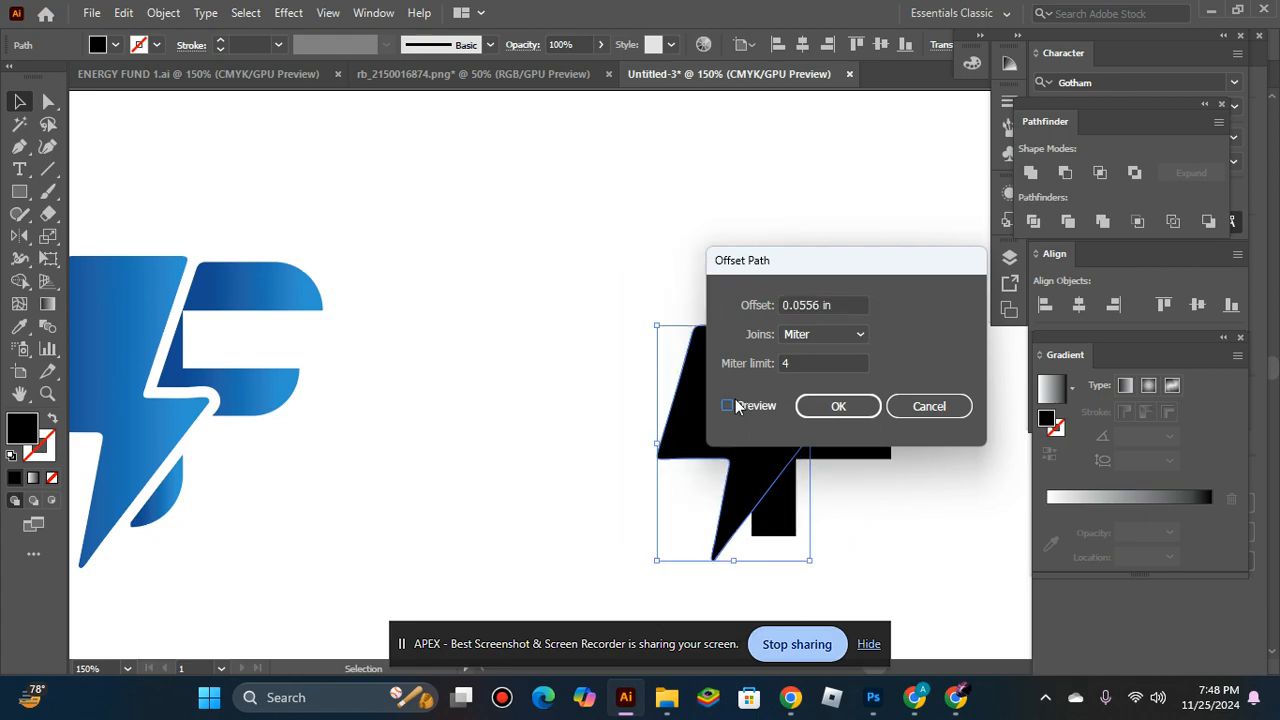
click(829, 409)
Subtract the offset bolt shape from the F with Minus Back, leaving a gap around the original bolt.
shift+click(848, 447)
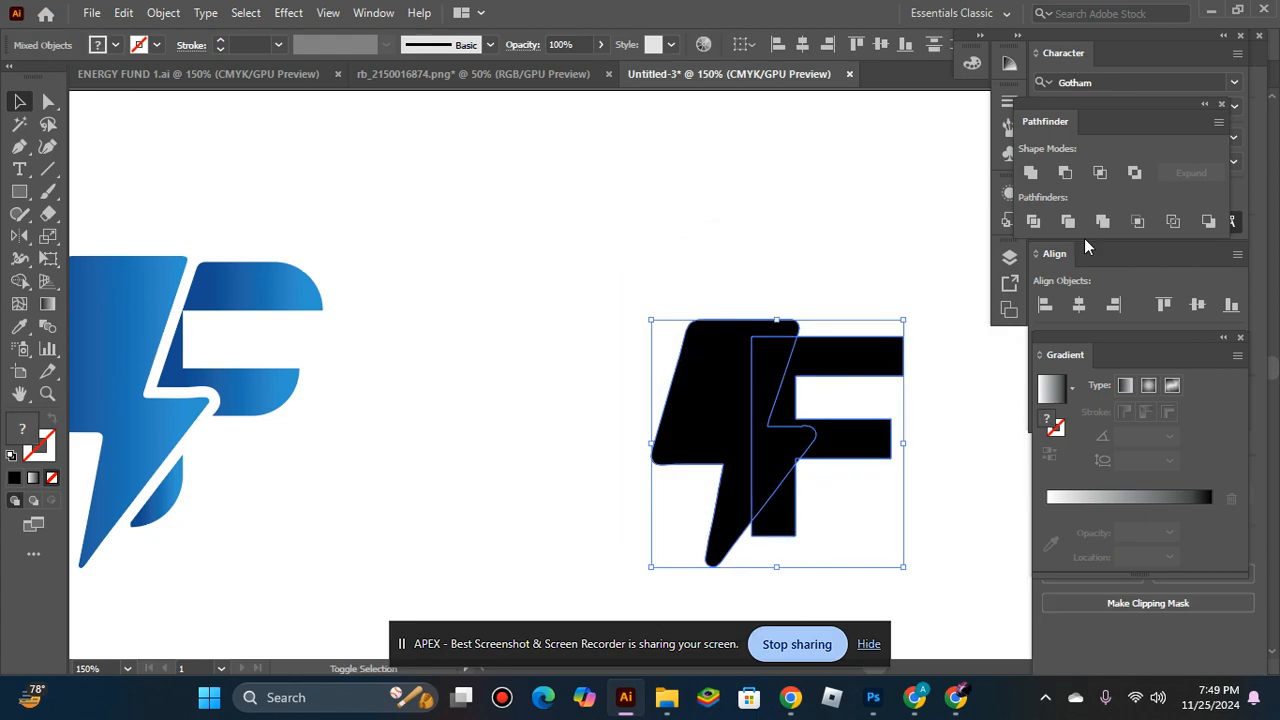
click(1208, 221)
click(775, 185)
ctrl+alt+click(793, 409)
ctrl+alt+click(788, 414)
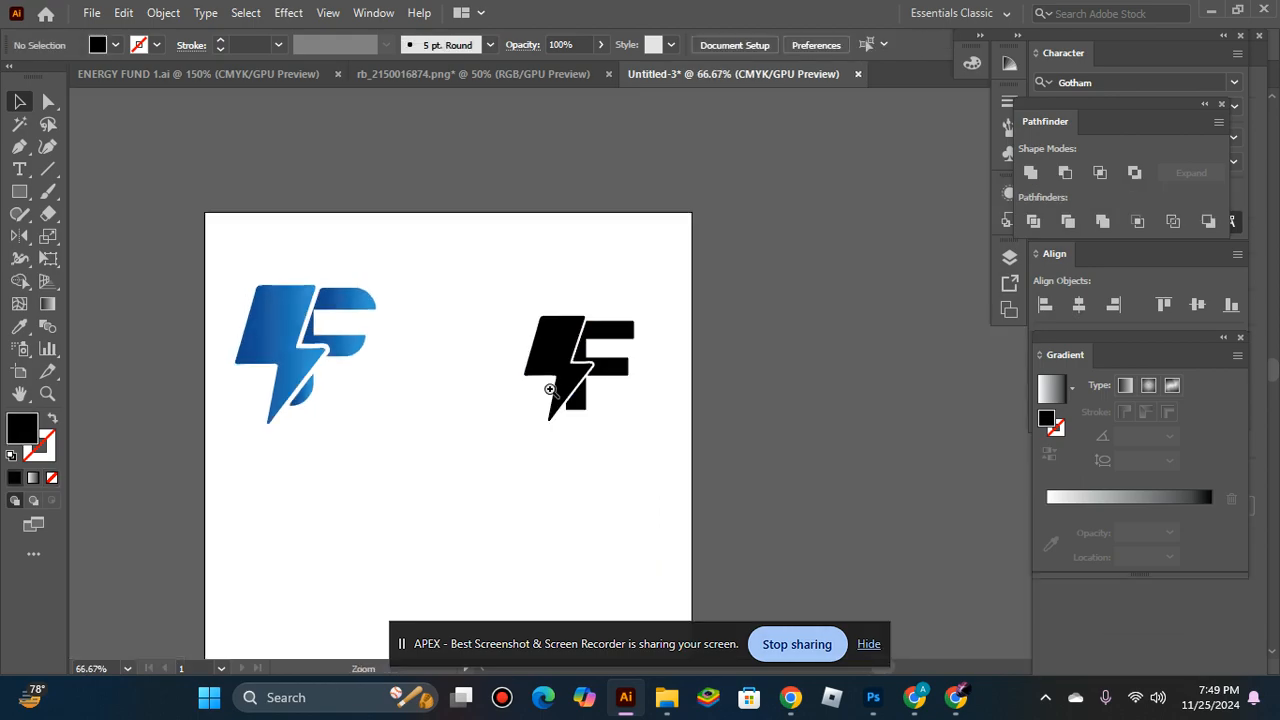
ctrl+click(550, 389)
ctrl+click(590, 385)
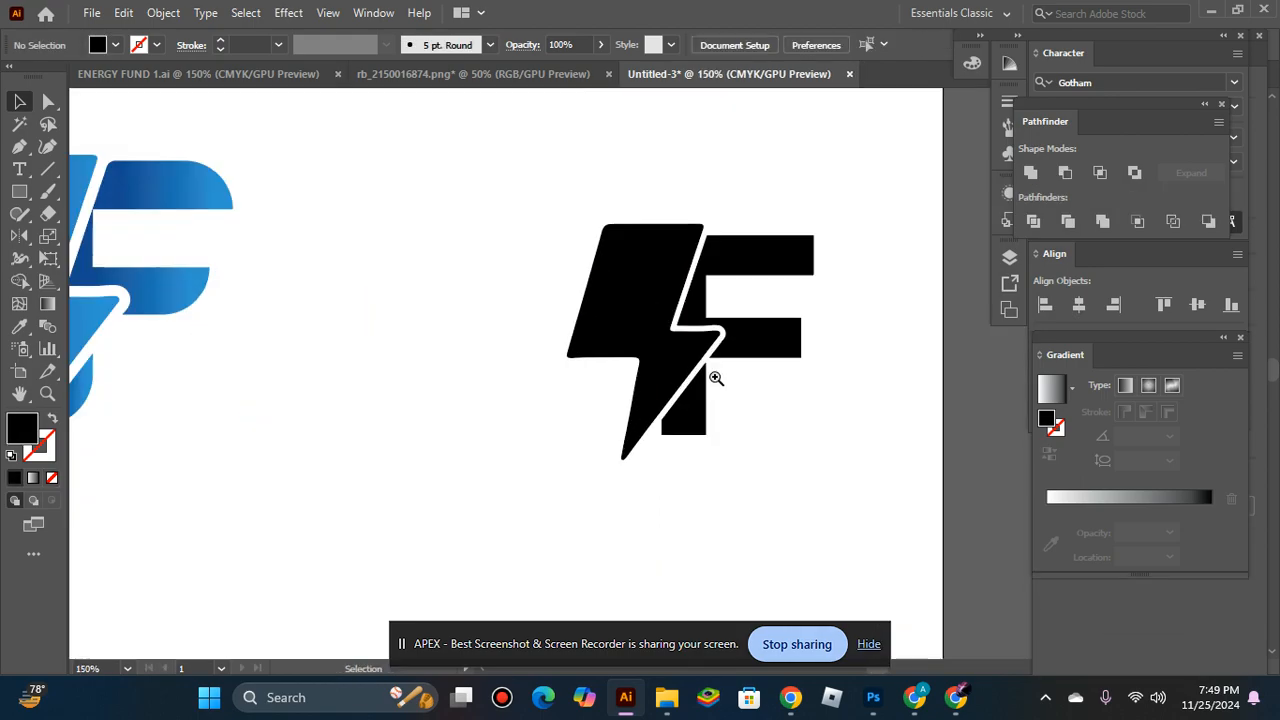
Select the trimmed F with the Direct Selection tool so its live corners can be edited.
click(712, 270)
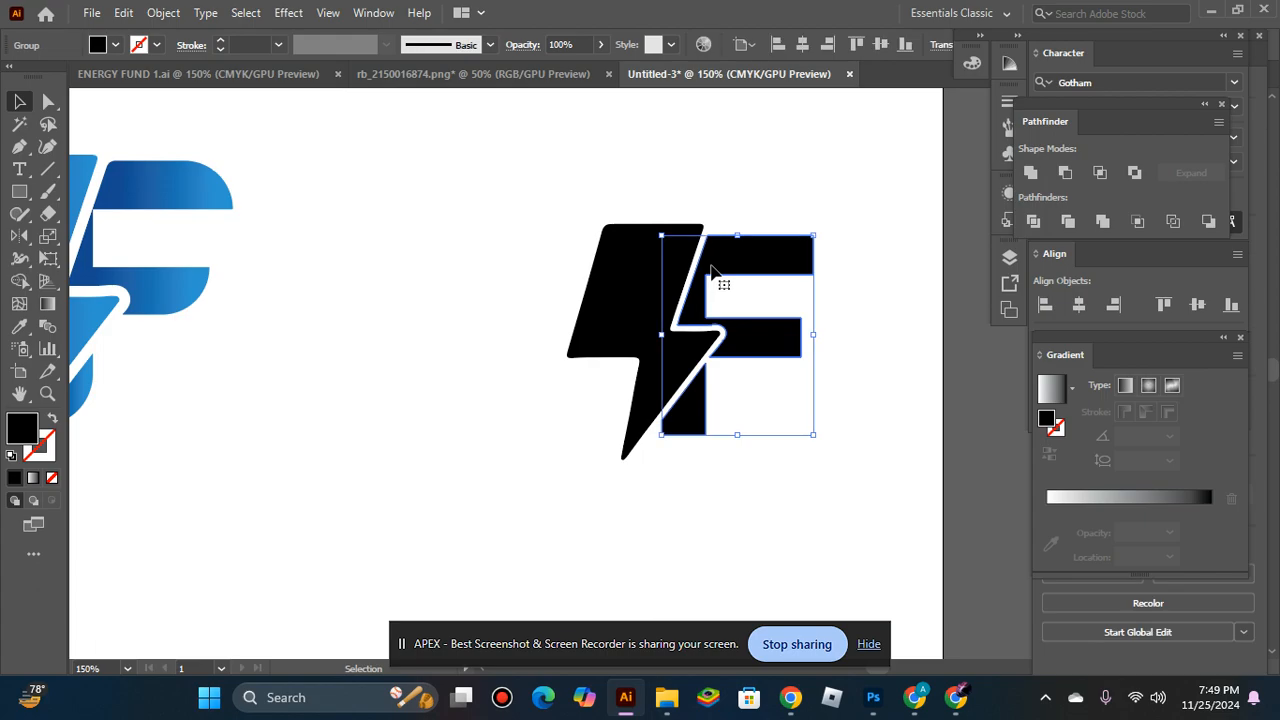
ctrl+click(712, 266)
ctrl+click(768, 334)
scroll(764, 328, down, 1)
scroll(752, 326, down, 2)
click(48, 101)
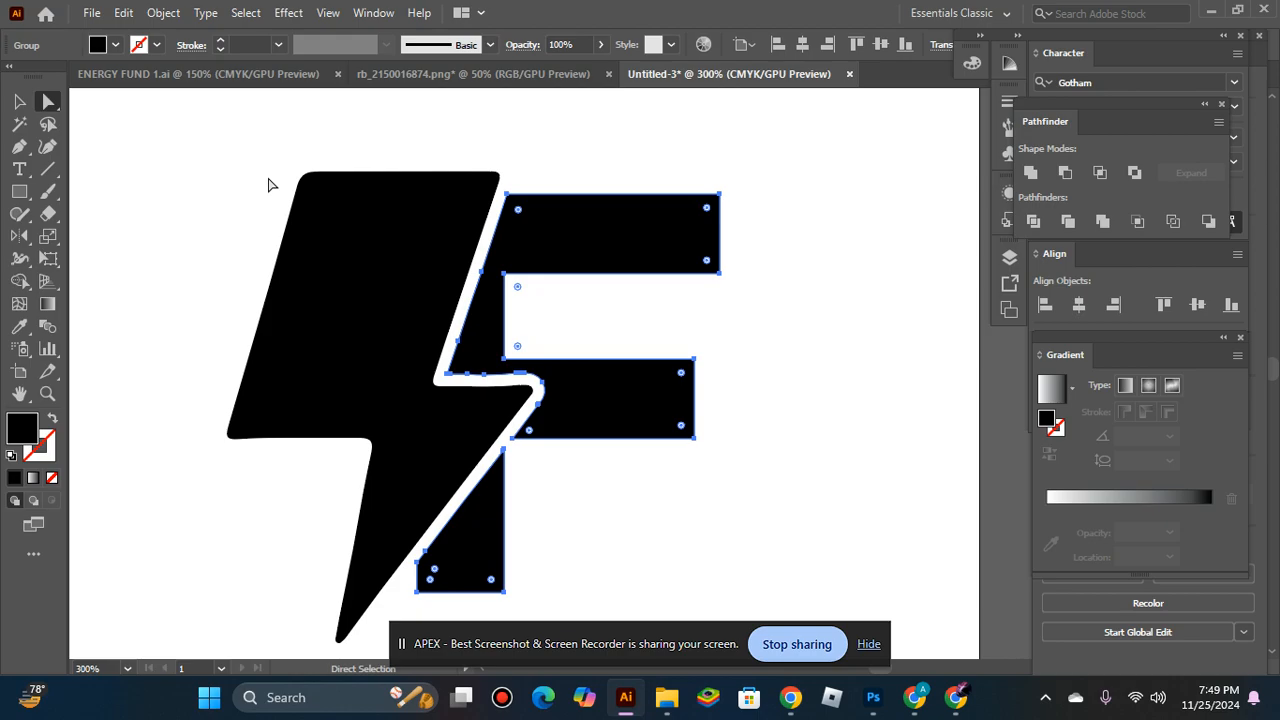
key(space)
drag(288, 241, 722, 299)
click(20, 237)
drag(93, 258, 534, 254)
drag(940, 342, 609, 294)
drag(545, 222, 367, 246)
drag(765, 275, 395, 221)
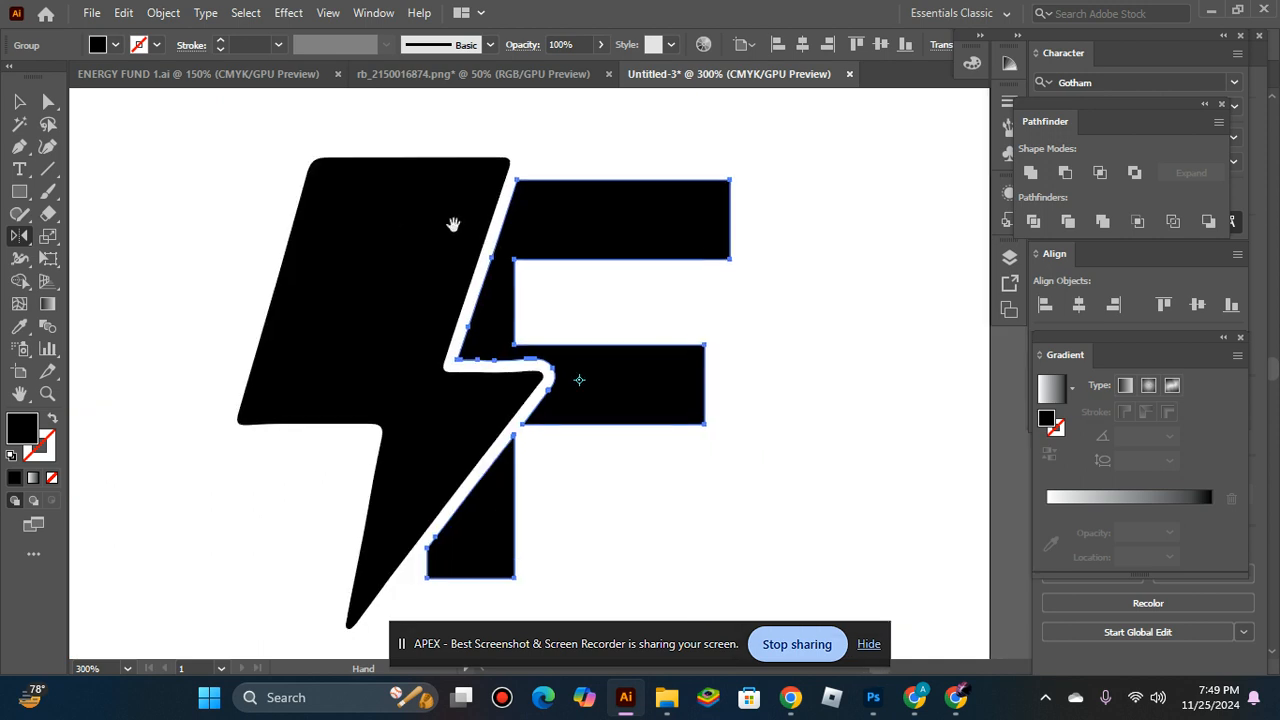
key(v)
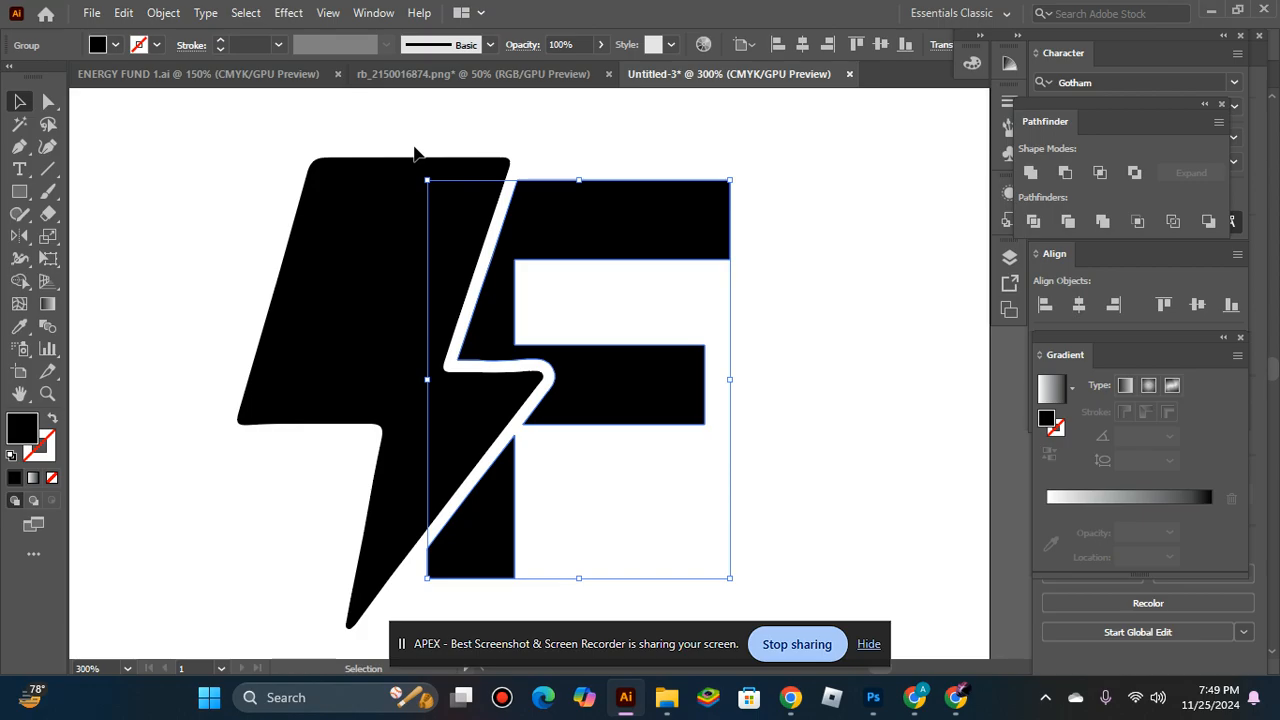
key(a)
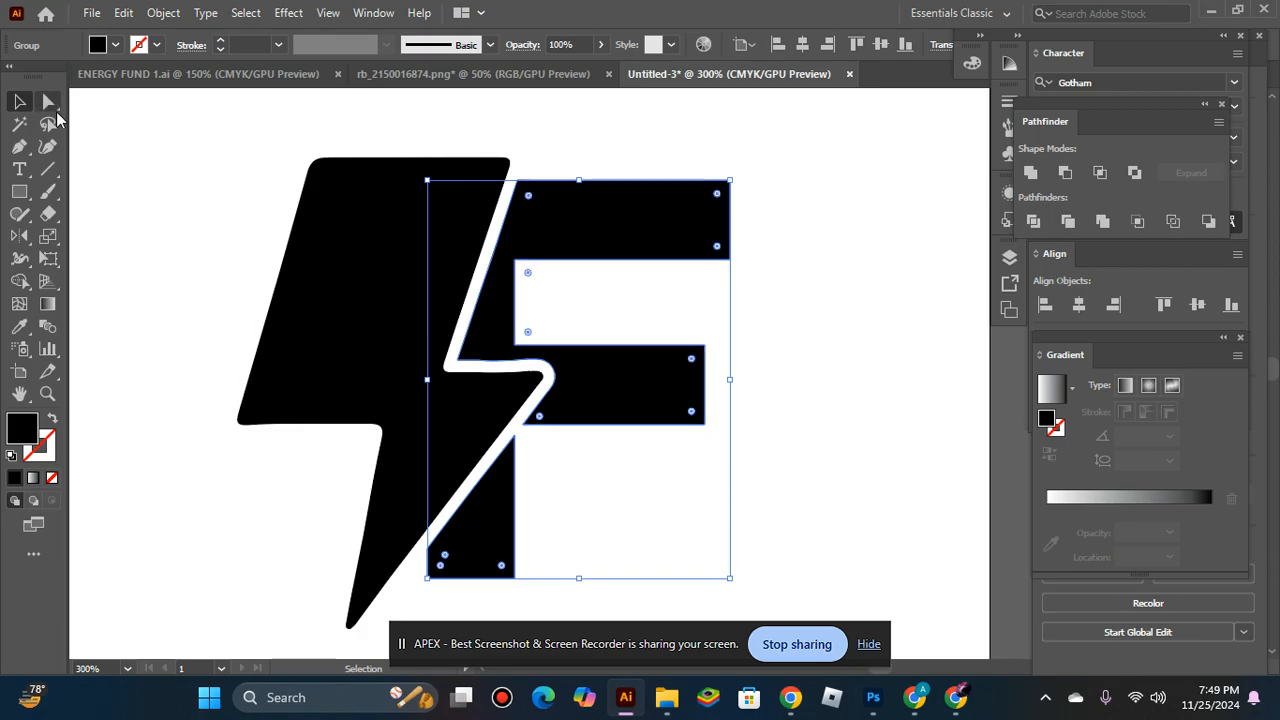
Try to round the F's corners together and undo the change.
drag(717, 249, 463, 206)
click(843, 276)
ctrl+alt+click(623, 320)
ctrl+alt+click(630, 332)
ctrl+alt+click(718, 391)
ctrl+click(632, 386)
ctrl+click(611, 365)
ctrl+click(611, 365)
key(ctrl+z)
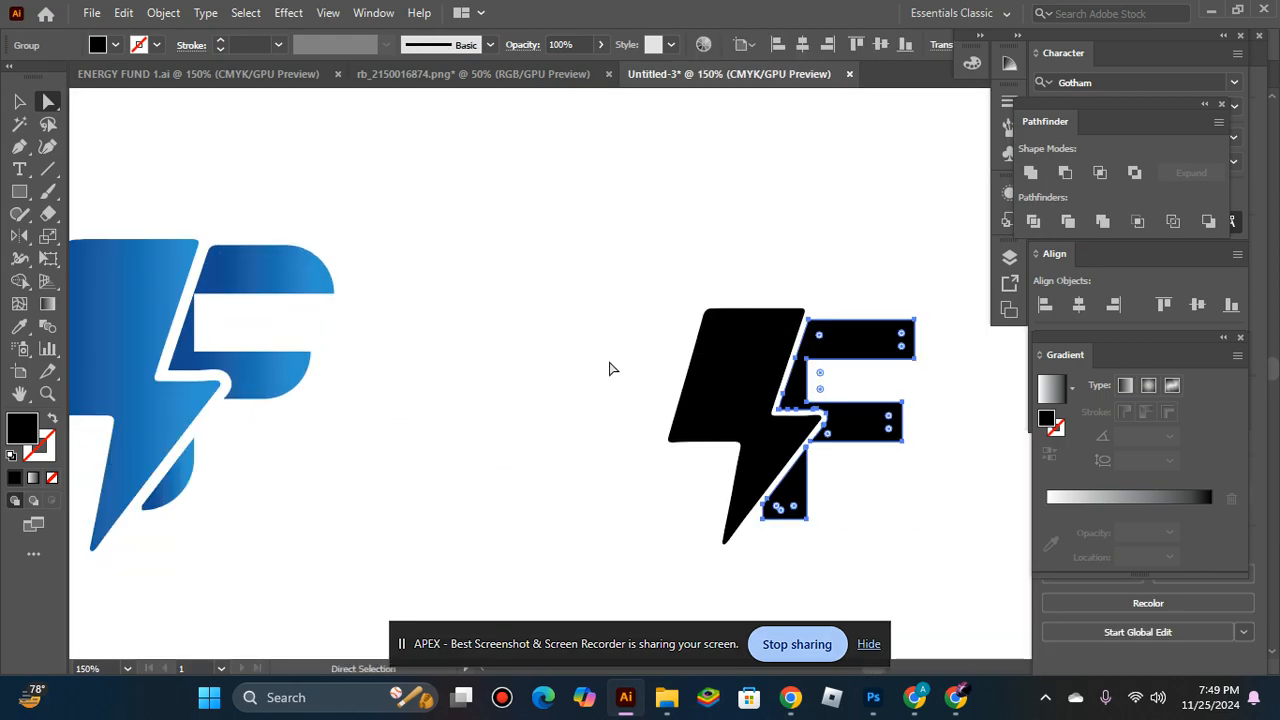
Fully round the upper outer corner of the F's top arm and the lower right corners of its middle arm and stem.
drag(902, 335, 752, 488)
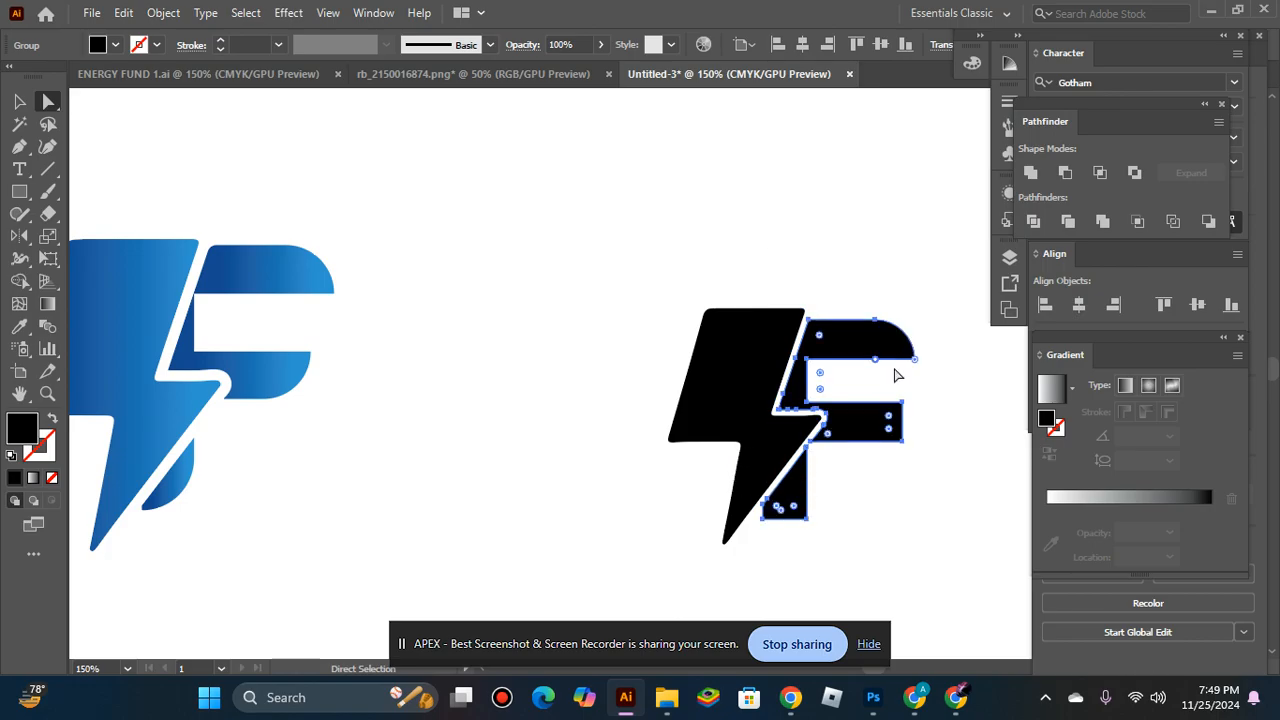
click(891, 480)
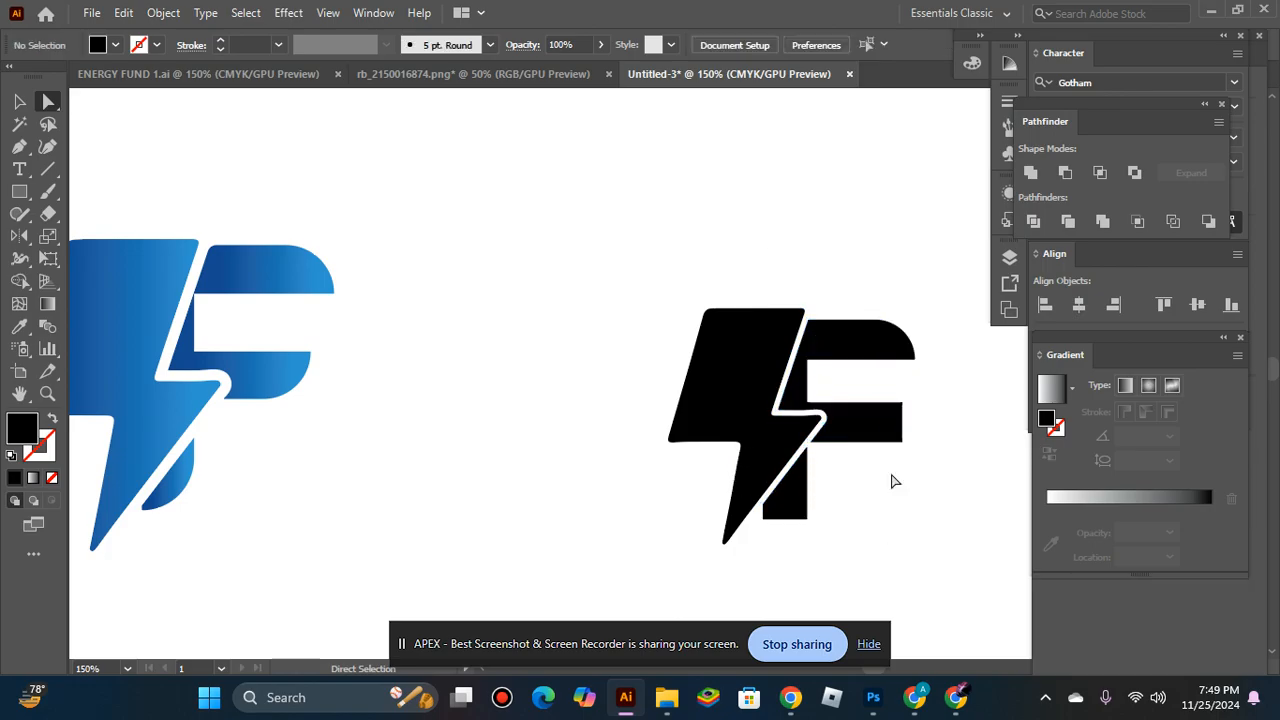
click(878, 418)
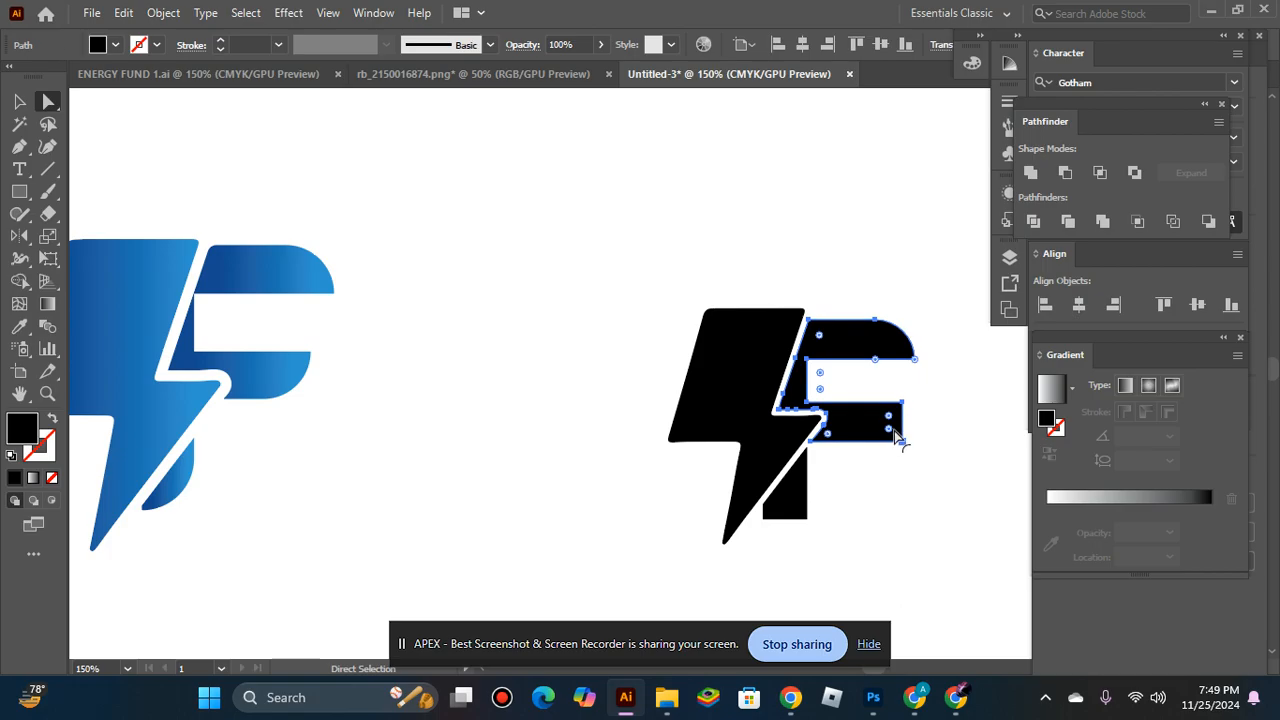
click(955, 447)
click(798, 511)
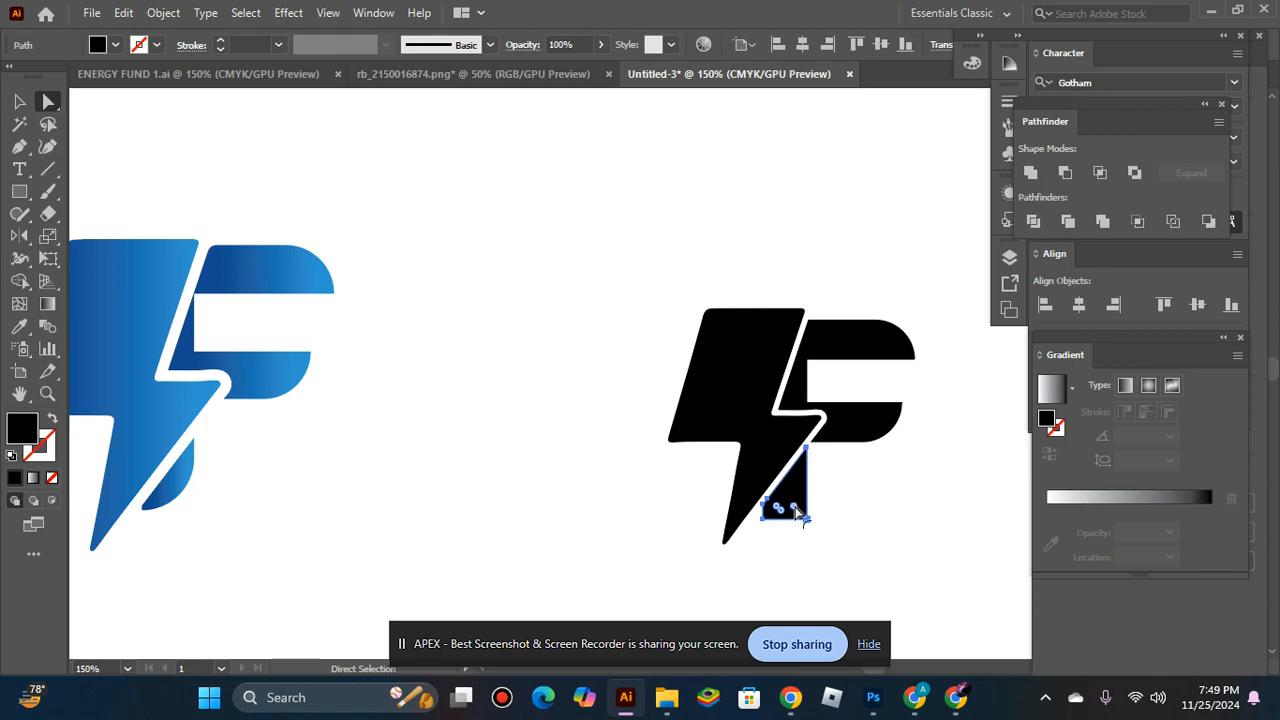
click(534, 375)
Apply the reference mark's blue gradient to the new bolt and F with the Eyedropper.
key(v)
drag(514, 234, 880, 471)
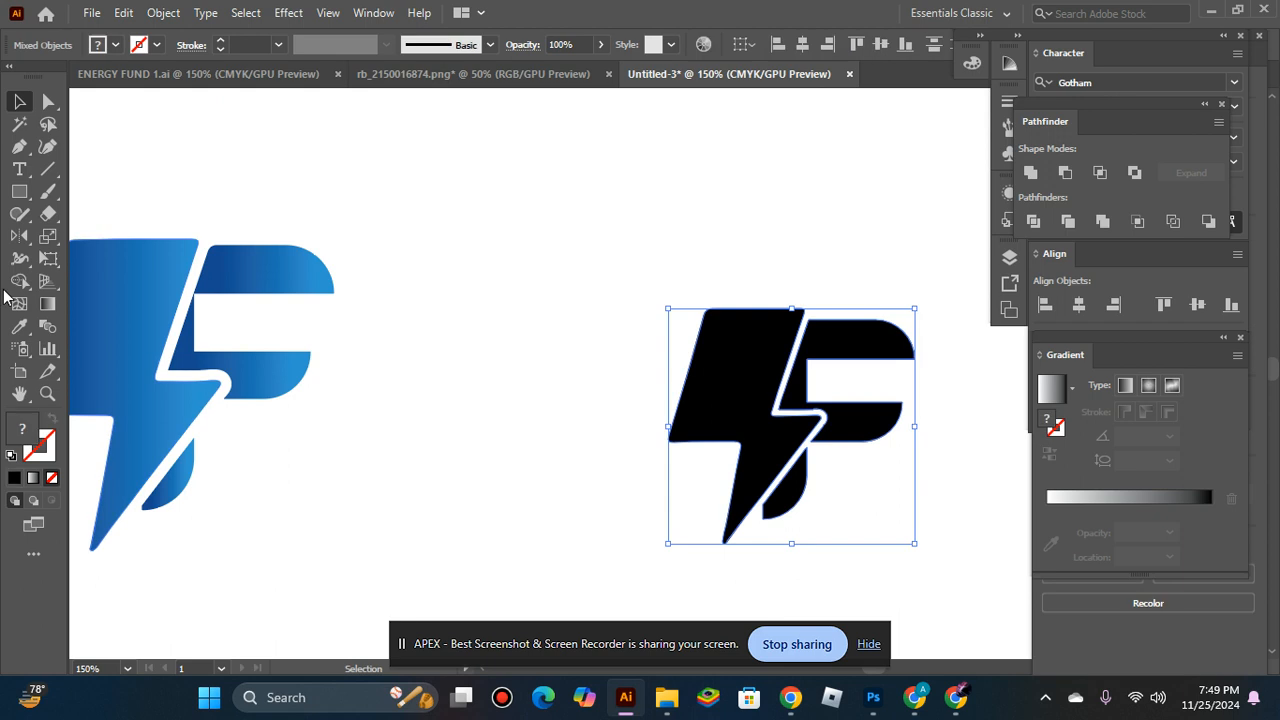
click(19, 326)
click(101, 316)
click(18, 104)
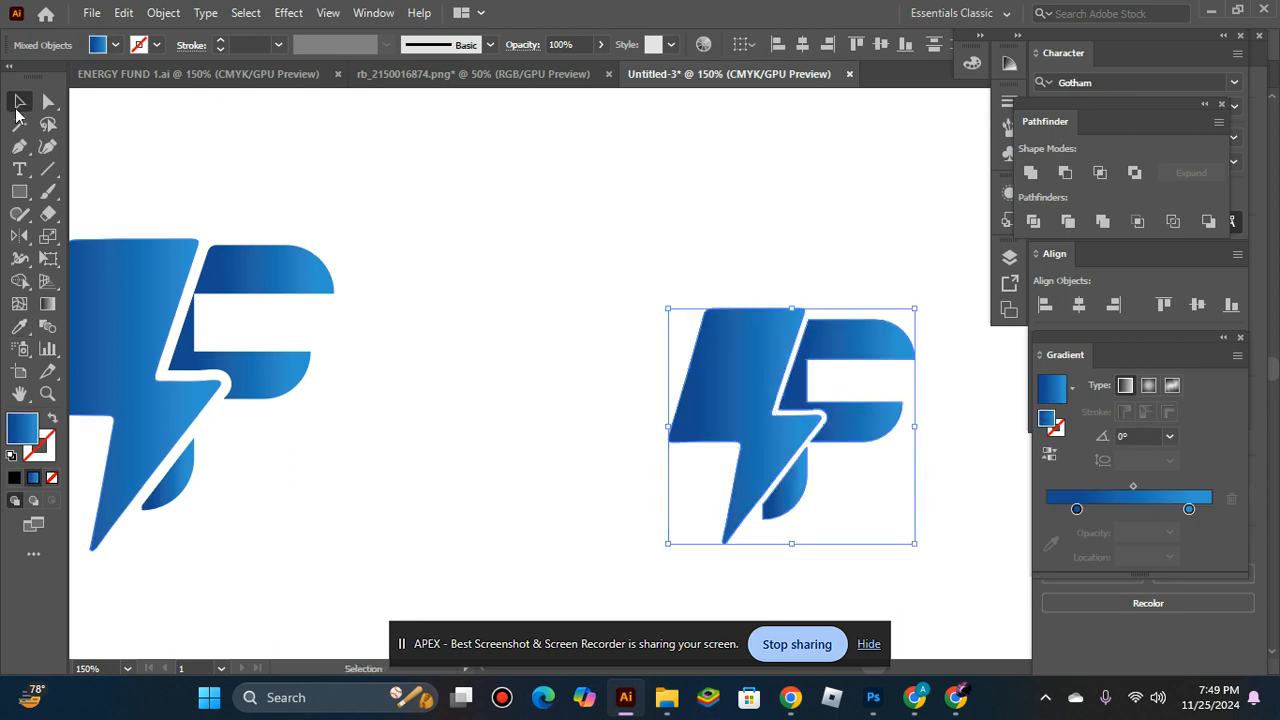
Group the new bolt and F, and place the group beside the reference mark on the artboard.
key(ctrl+g)
key(ctrl+0)
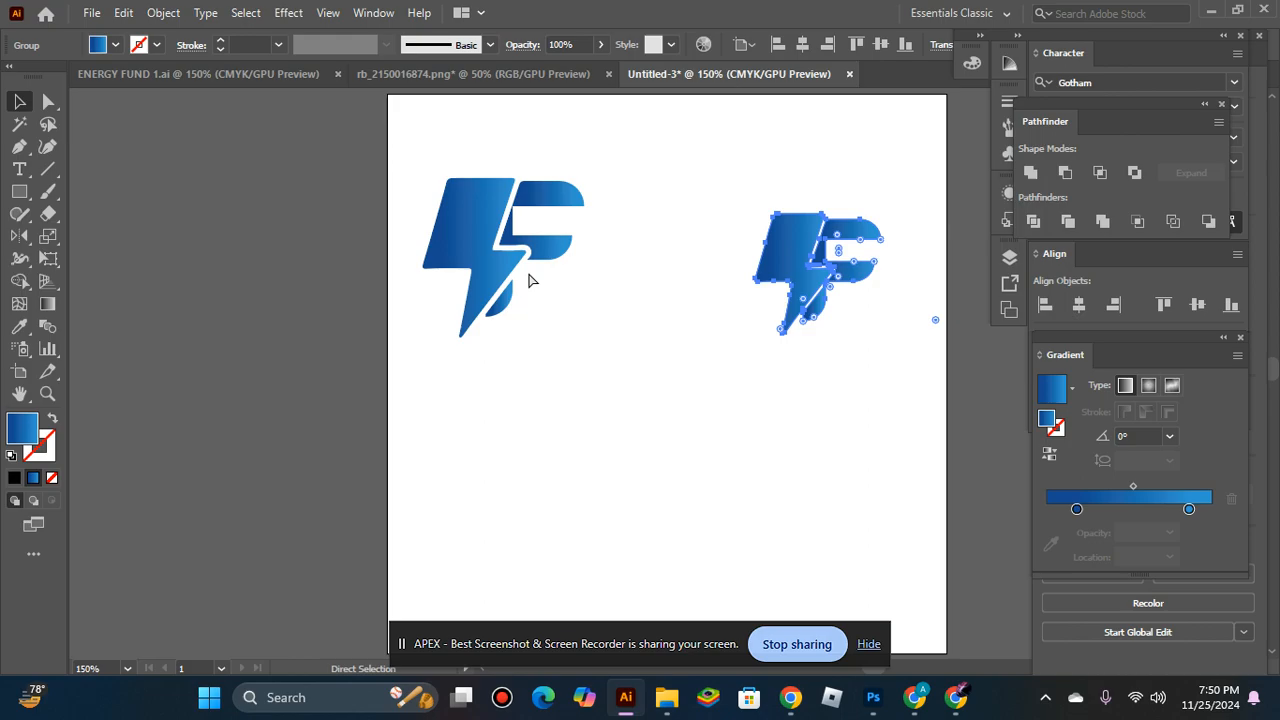
drag(794, 280, 640, 240)
Look at the Energy Fund contest entry in Chrome and return to the Illustrator document.
click(912, 697)
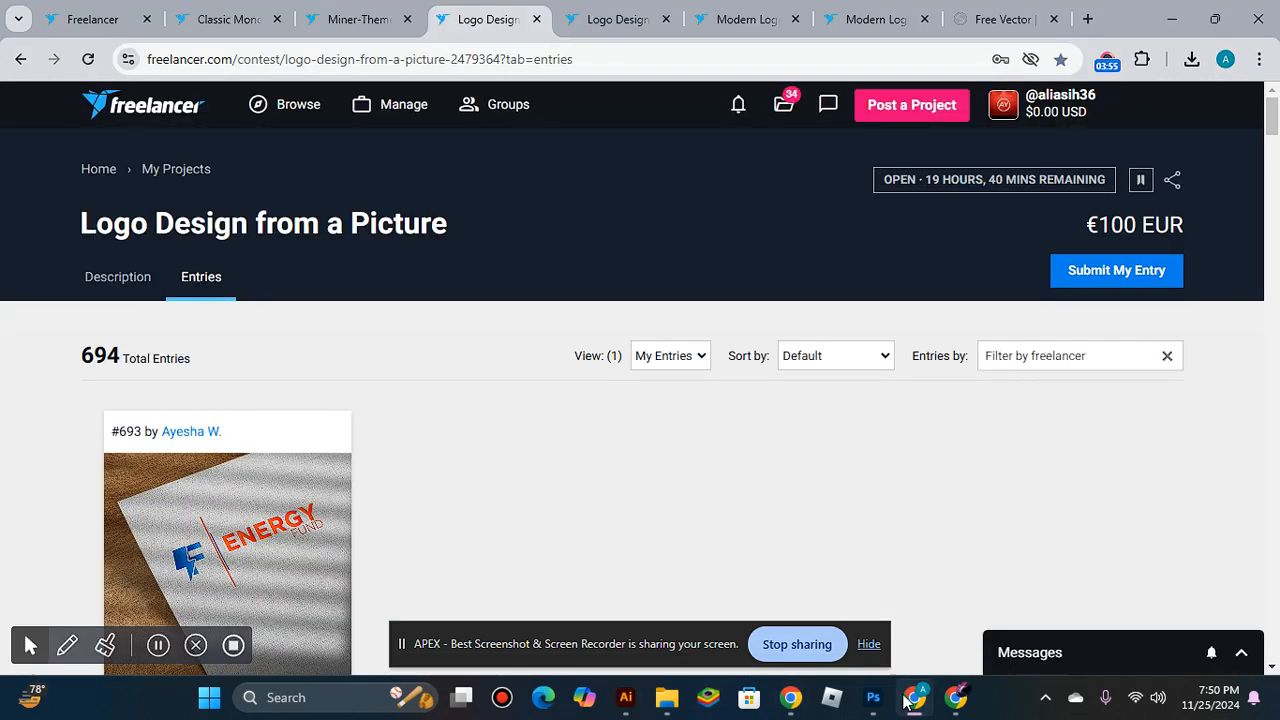
click(626, 697)
click(657, 402)
Delete the reference mark and move the new mark into its place in the artboard's upper left area.
click(458, 255)
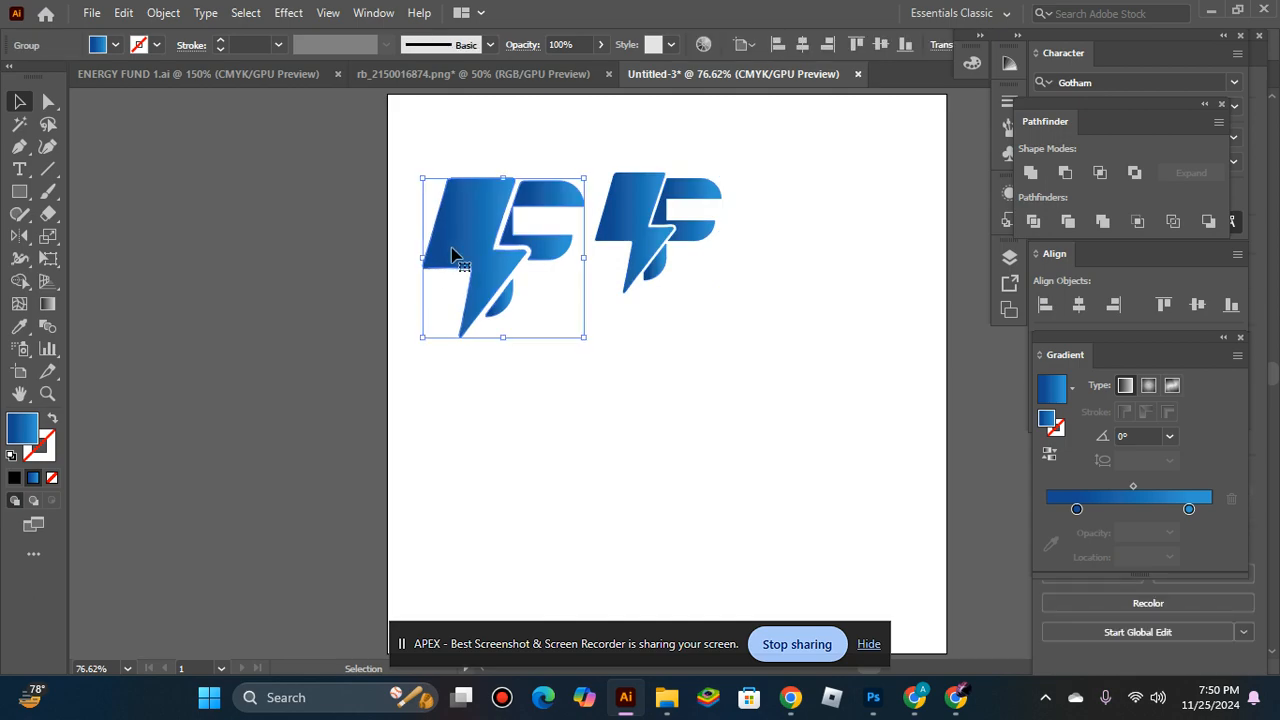
key(Delete)
drag(686, 223, 551, 233)
click(621, 290)
Add the company name ENERGY FUND as point text below the blue mark.
click(19, 170)
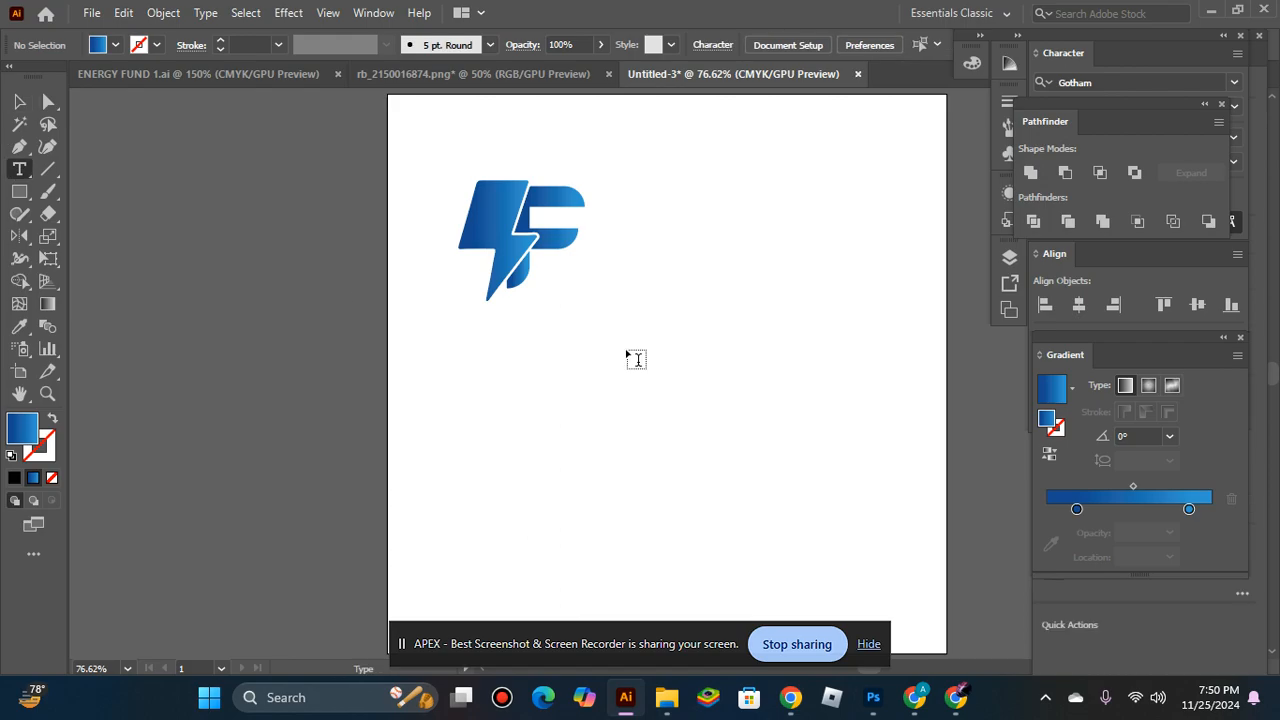
click(594, 330)
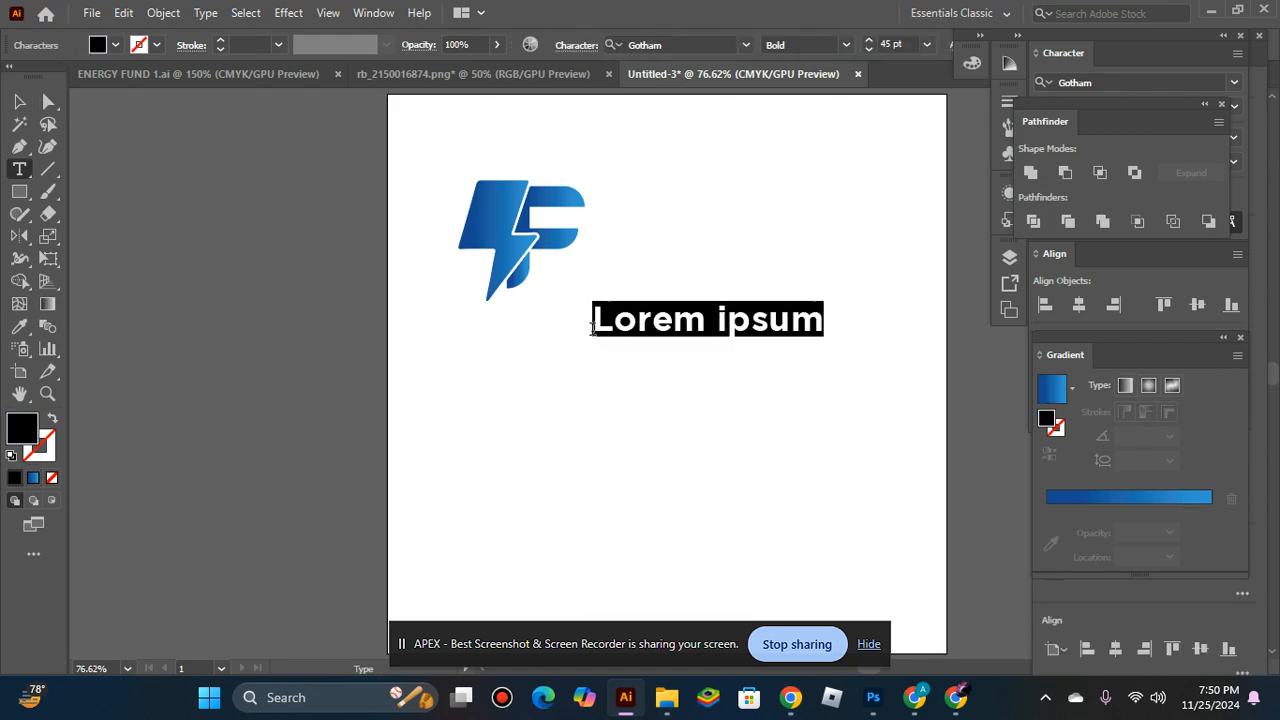
key(BackSpace)
text(EN)
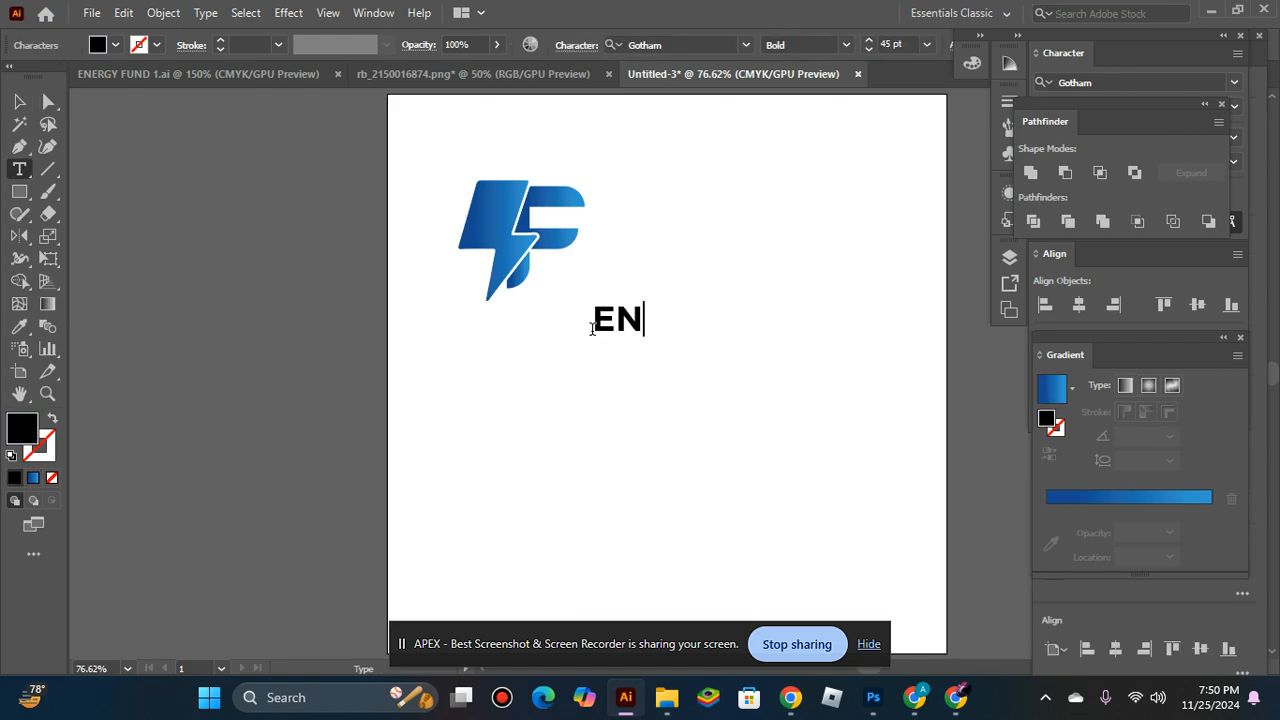
text(ERGY)
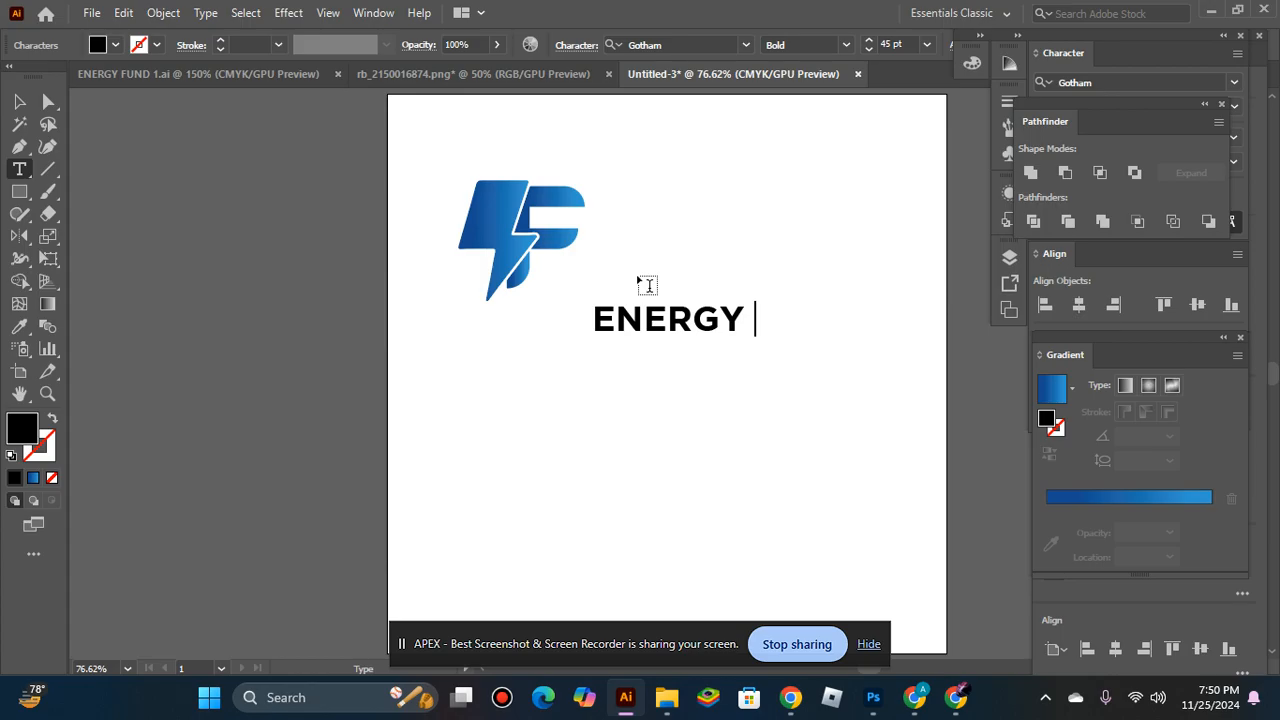
text(FUND)
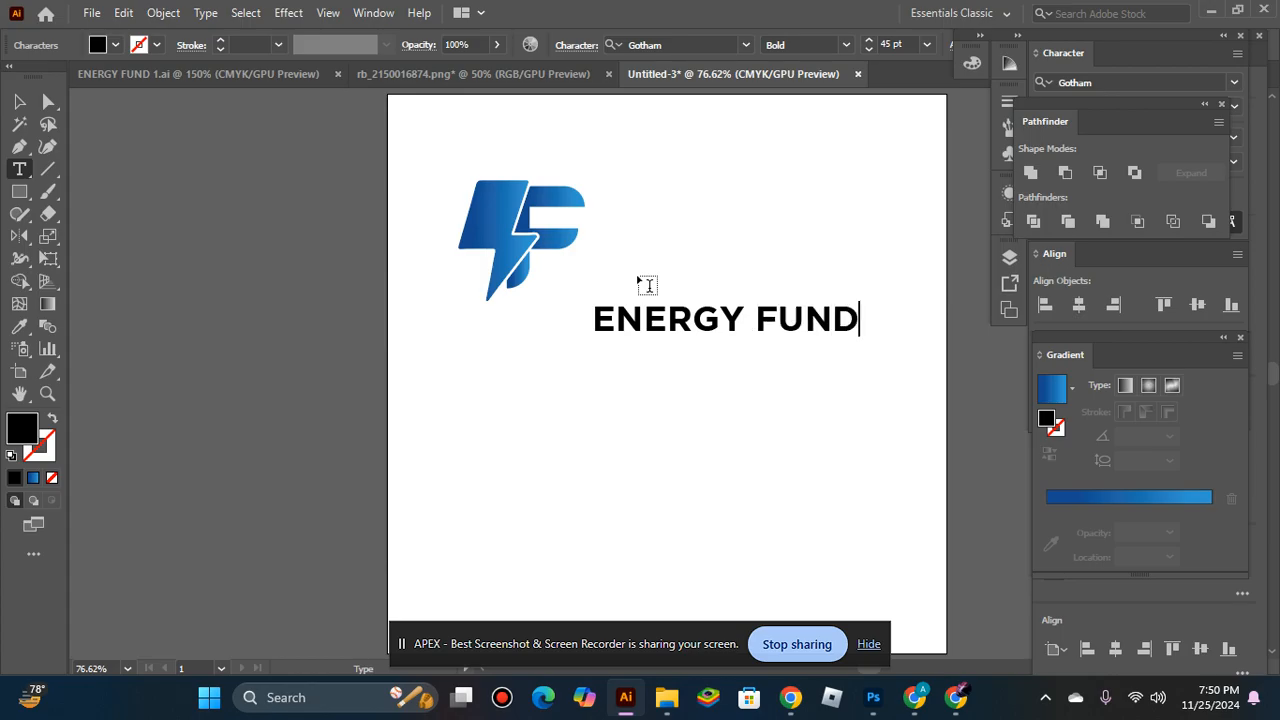
click(19, 101)
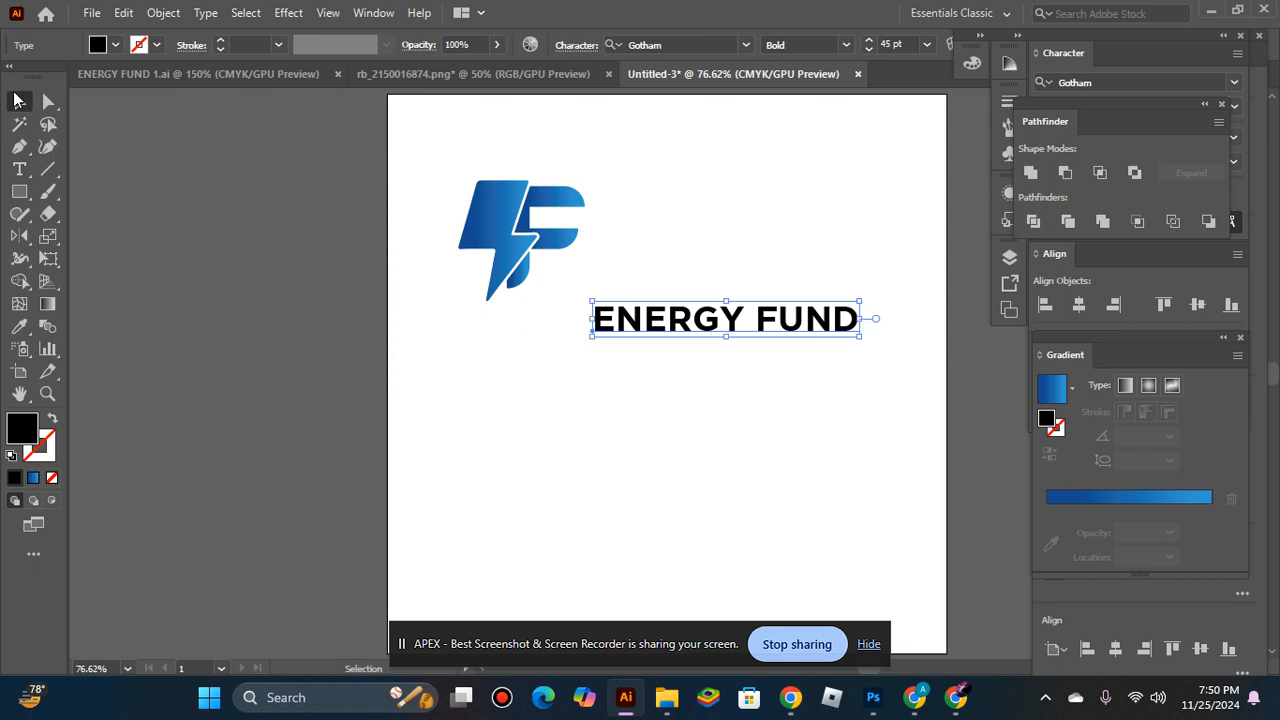
Move the company name beside the mark and shorten the text to ENERGY.
ctrl+click(686, 371)
drag(685, 314, 690, 204)
key(t)
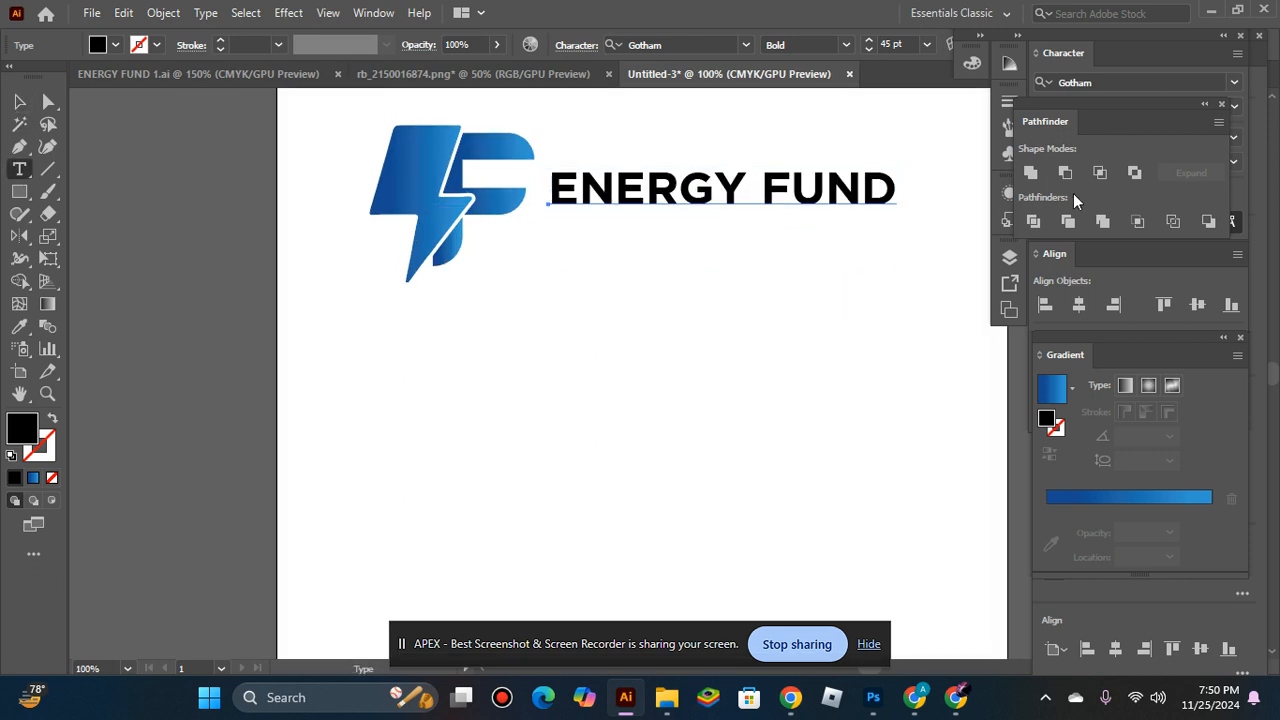
click(896, 188)
key(BackSpace)
key(BackSpace)
key(BackSpace)
key(BackSpace)
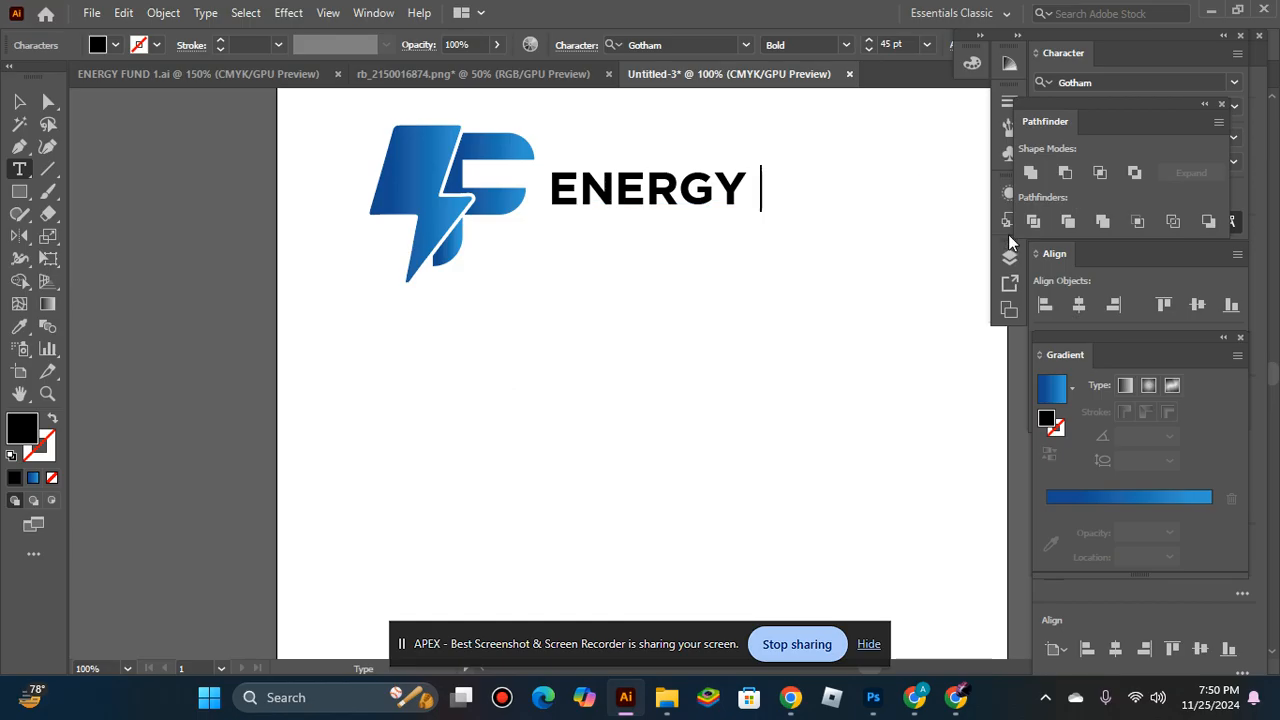
key(BackSpace)
key(Escape)
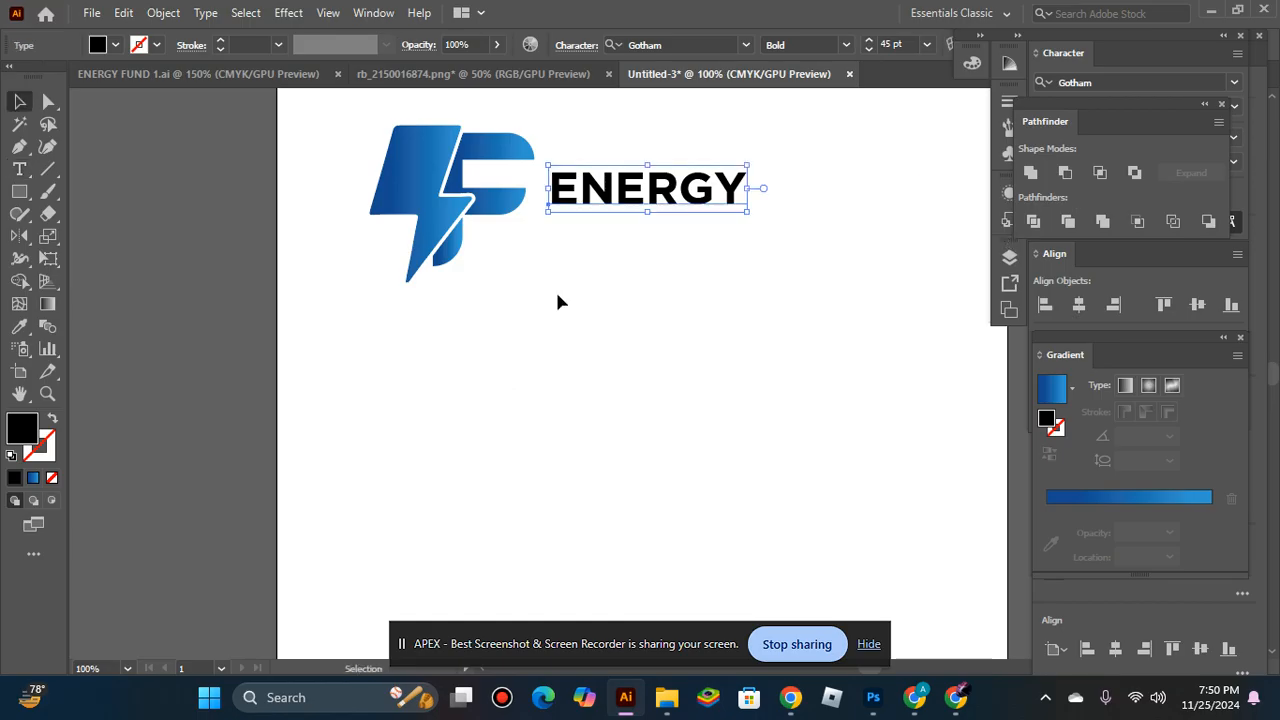
Duplicate the ENERGY text just below the original and change the copy to read FUND.
click(596, 276)
drag(659, 195, 745, 232)
key(t)
click(834, 211)
key(BackSpace)
key(BackSpace)
key(BackSpace)
key(BackSpace)
key(BackSpace)
key(BackSpace)
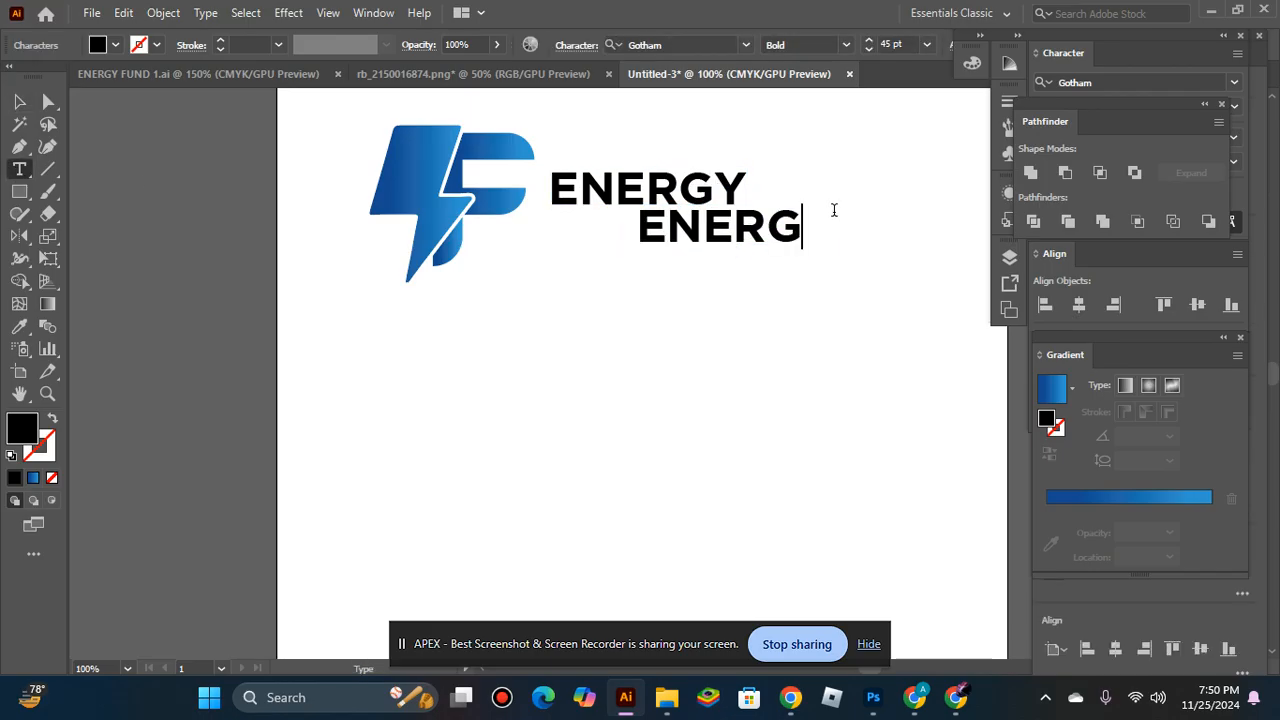
text(D)
key(BackSpace)
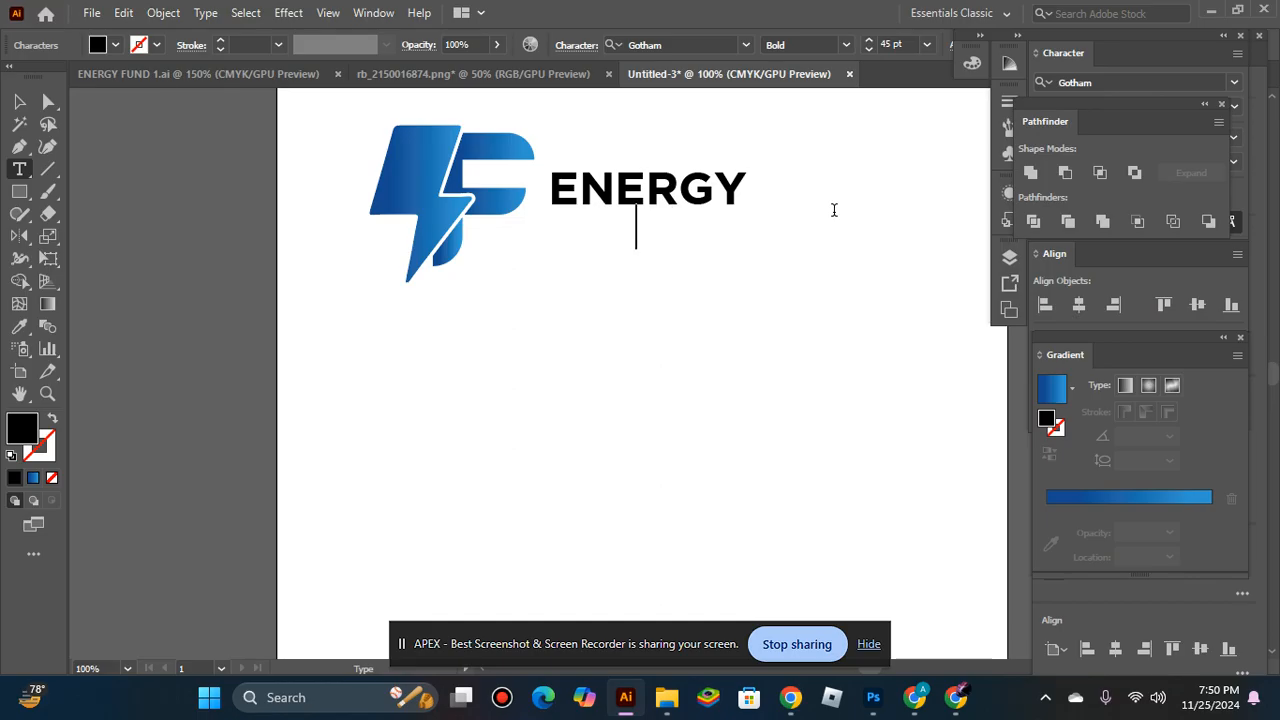
text(FUND)
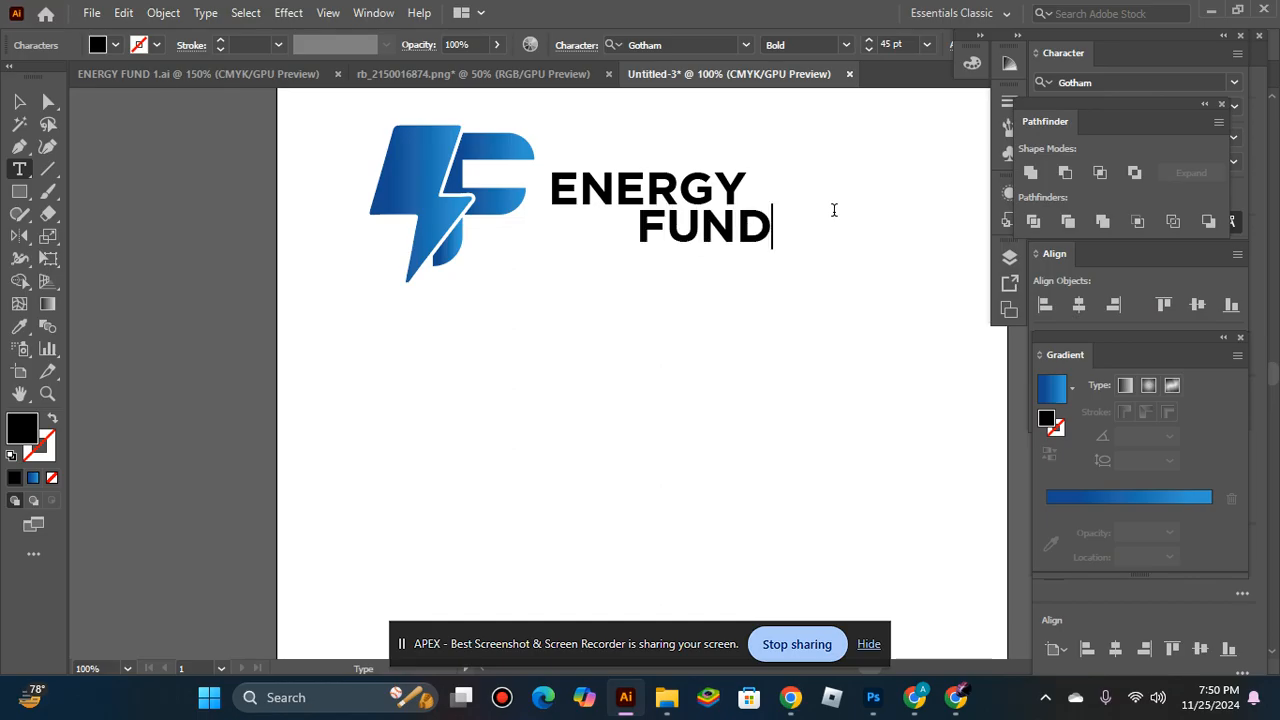
key(Escape)
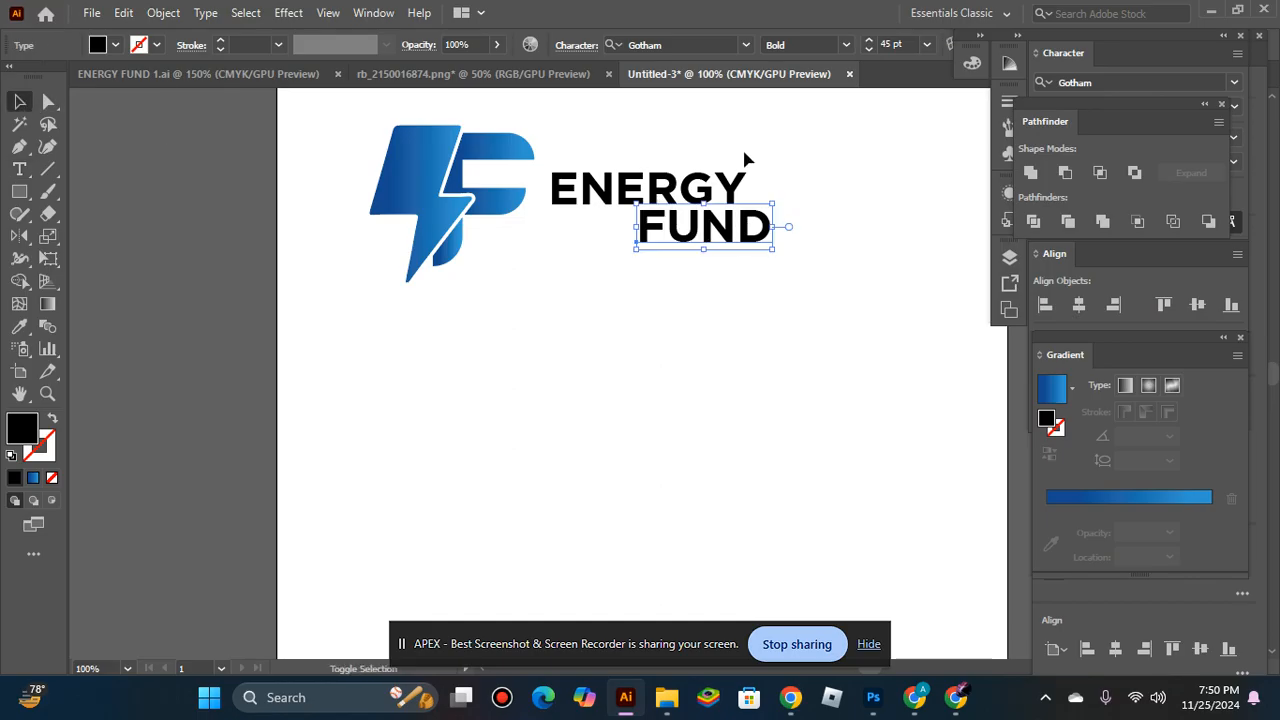
Align the right edges of the ENERGY and FUND texts.
shift+click(740, 181)
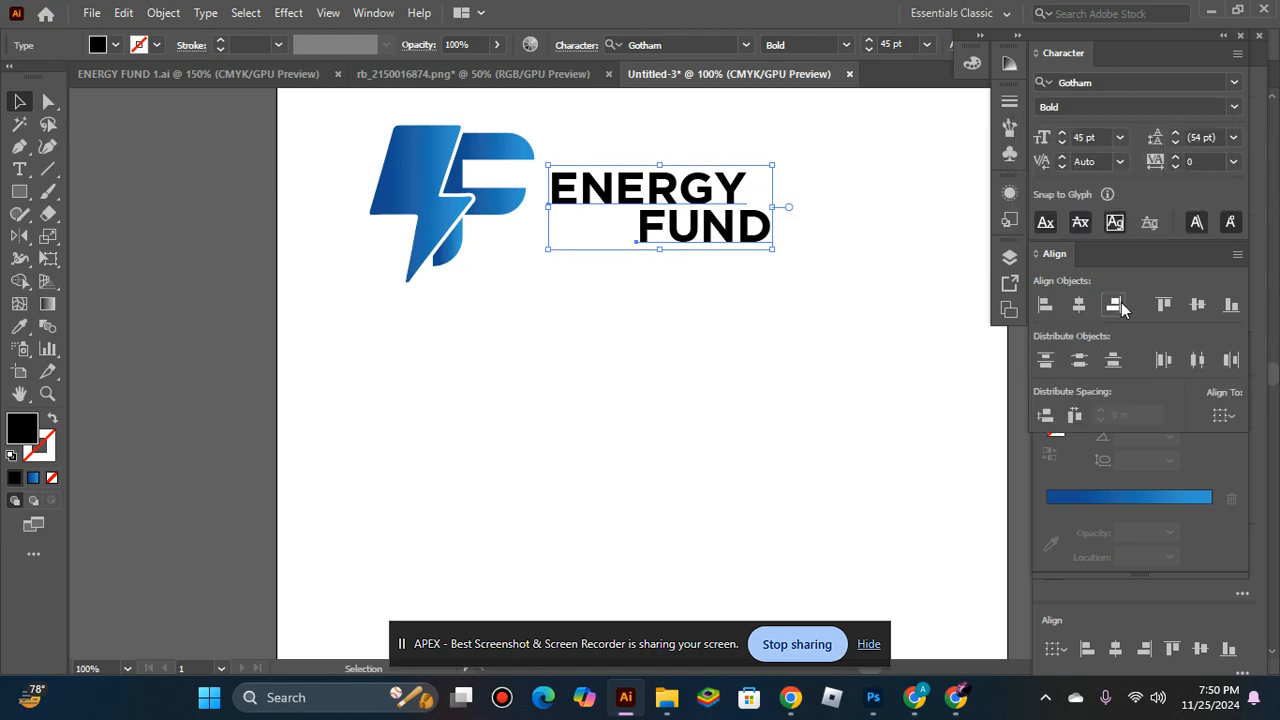
click(1113, 305)
click(641, 335)
Reduce the FUND text to 30 pt and set its font style to Light.
click(766, 222)
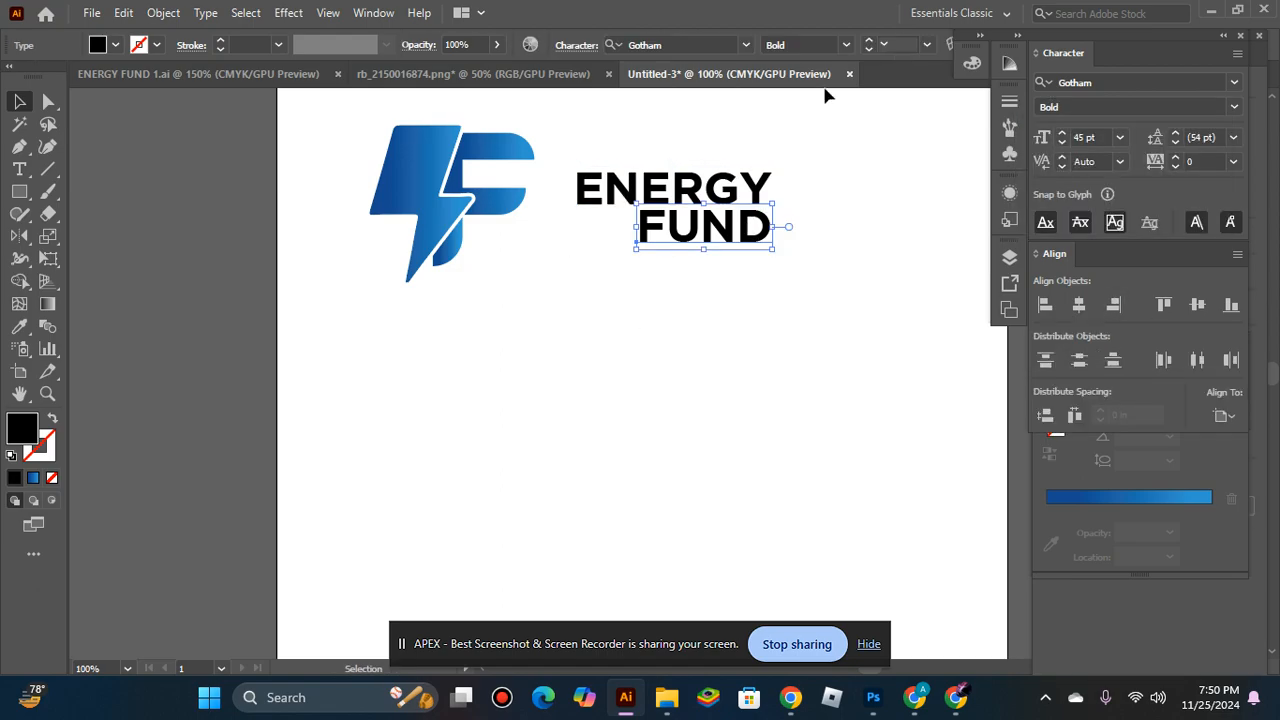
click(869, 52)
click(869, 52)
click(869, 52)
click(869, 52)
click(869, 52)
click(869, 52)
click(869, 52)
click(869, 52)
click(869, 52)
click(869, 52)
click(869, 52)
click(869, 52)
click(846, 44)
click(790, 63)
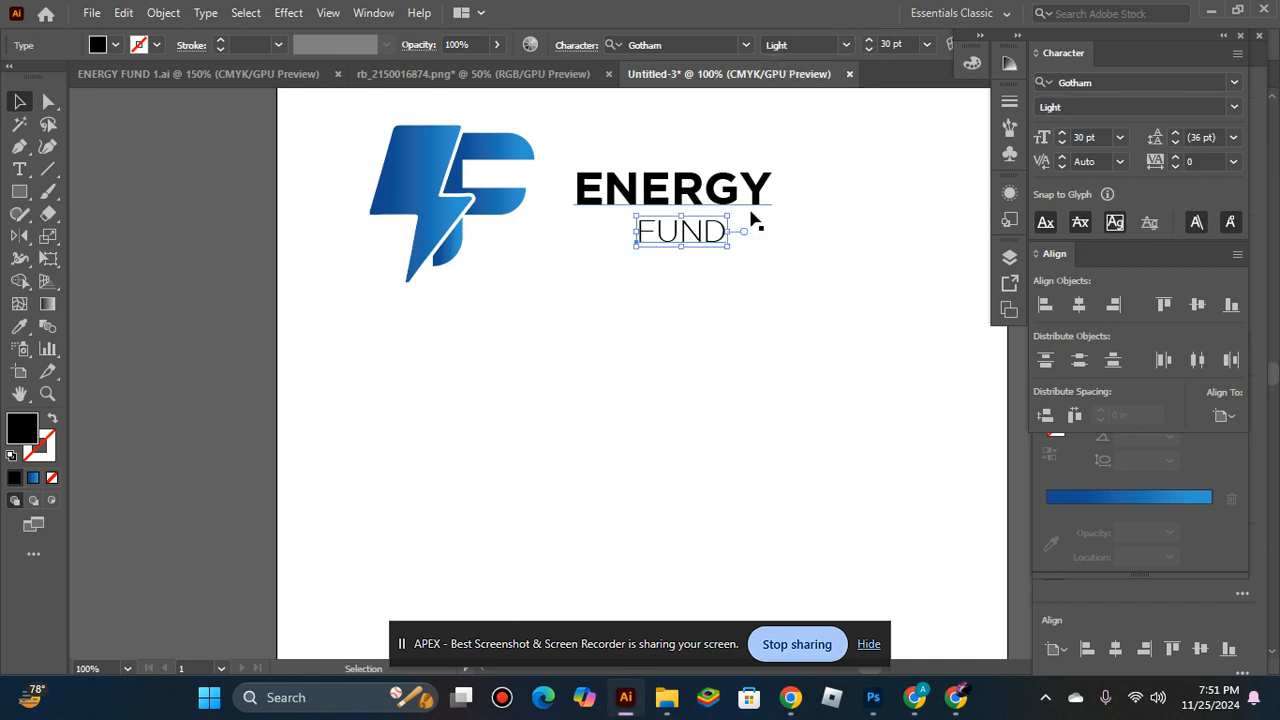
Right-align the smaller FUND text with ENERGY and nudge it up closer beneath that word.
shift+click(752, 187)
click(1113, 305)
click(781, 276)
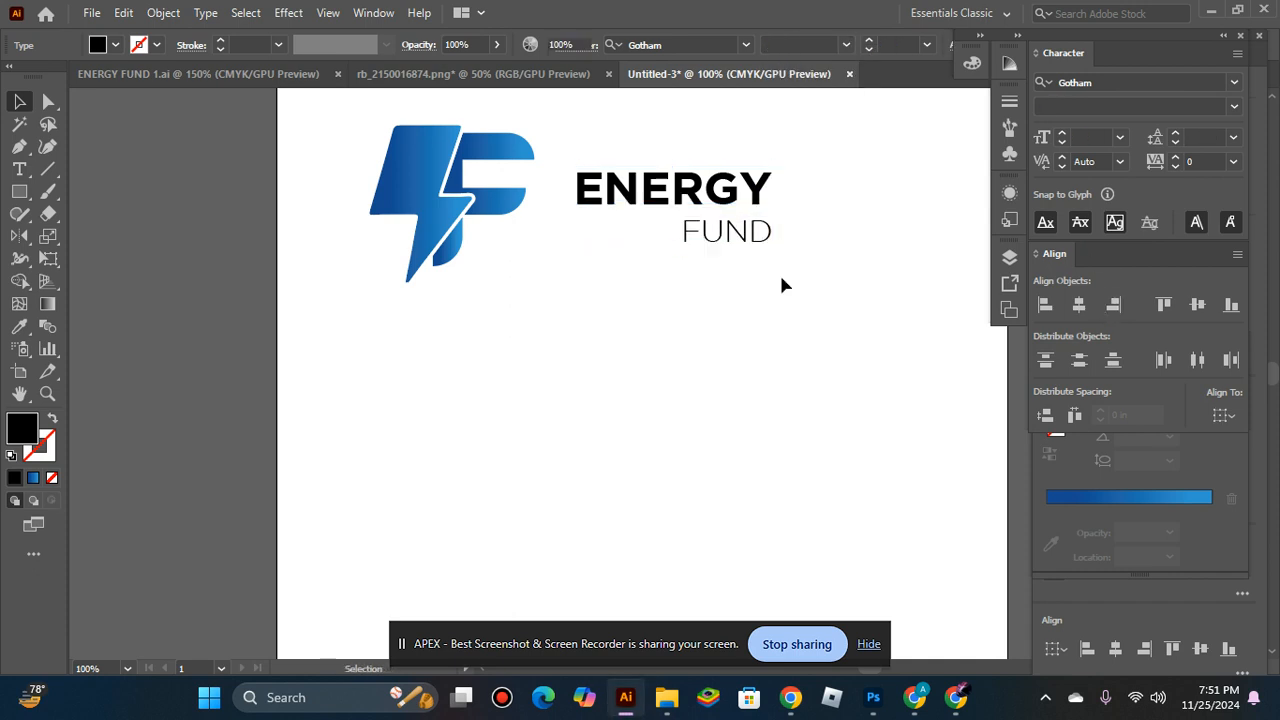
click(751, 220)
key(Up)
key(Up)
key(Up)
key(Up)
key(Up)
key(Up)
key(Up)
key(Up)
key(Up)
key(Up)
key(Up)
key(Up)
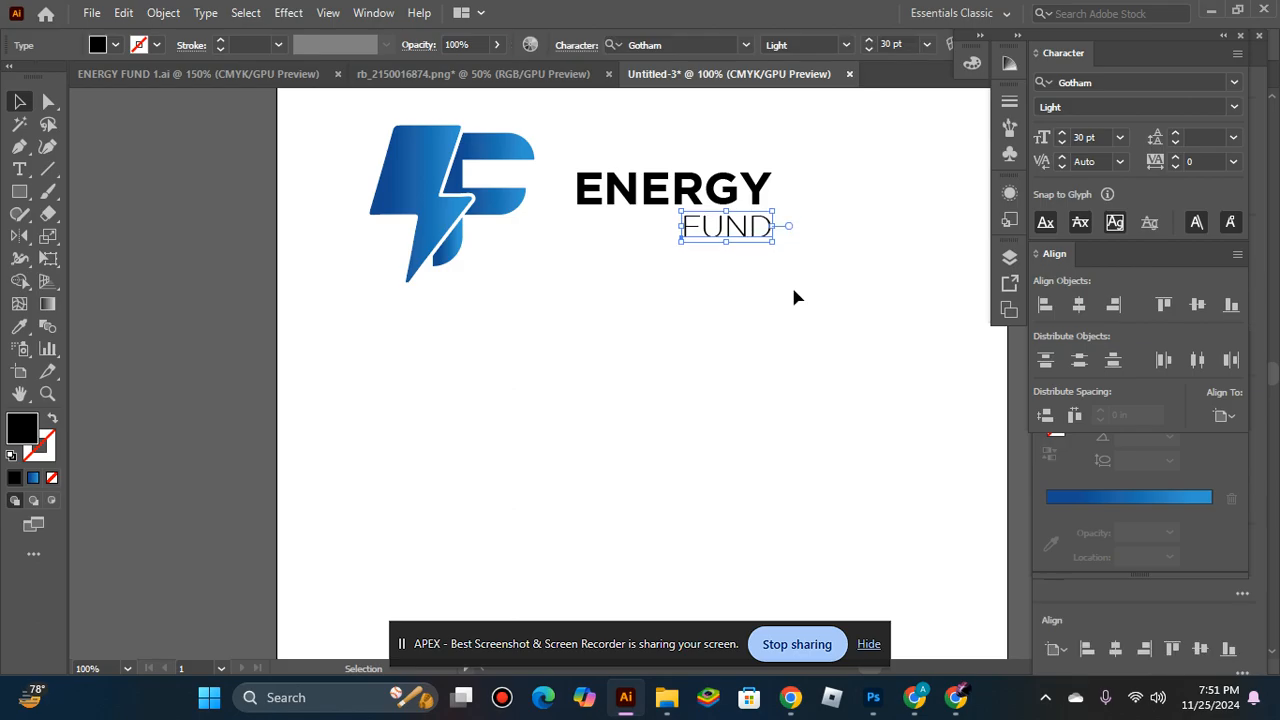
click(794, 291)
Convert the ENERGY and FUND texts to outlines.
drag(598, 140, 817, 257)
click(769, 323)
click(801, 257)
drag(727, 238, 697, 200)
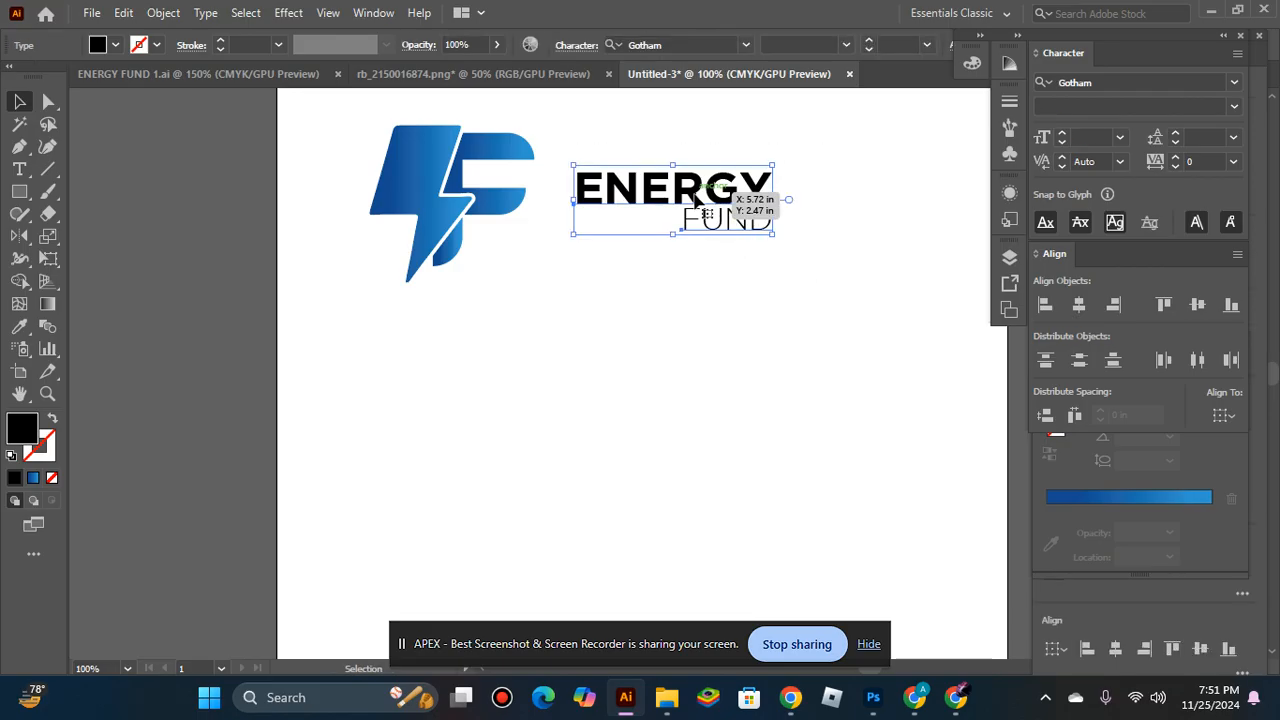
right_click(682, 180)
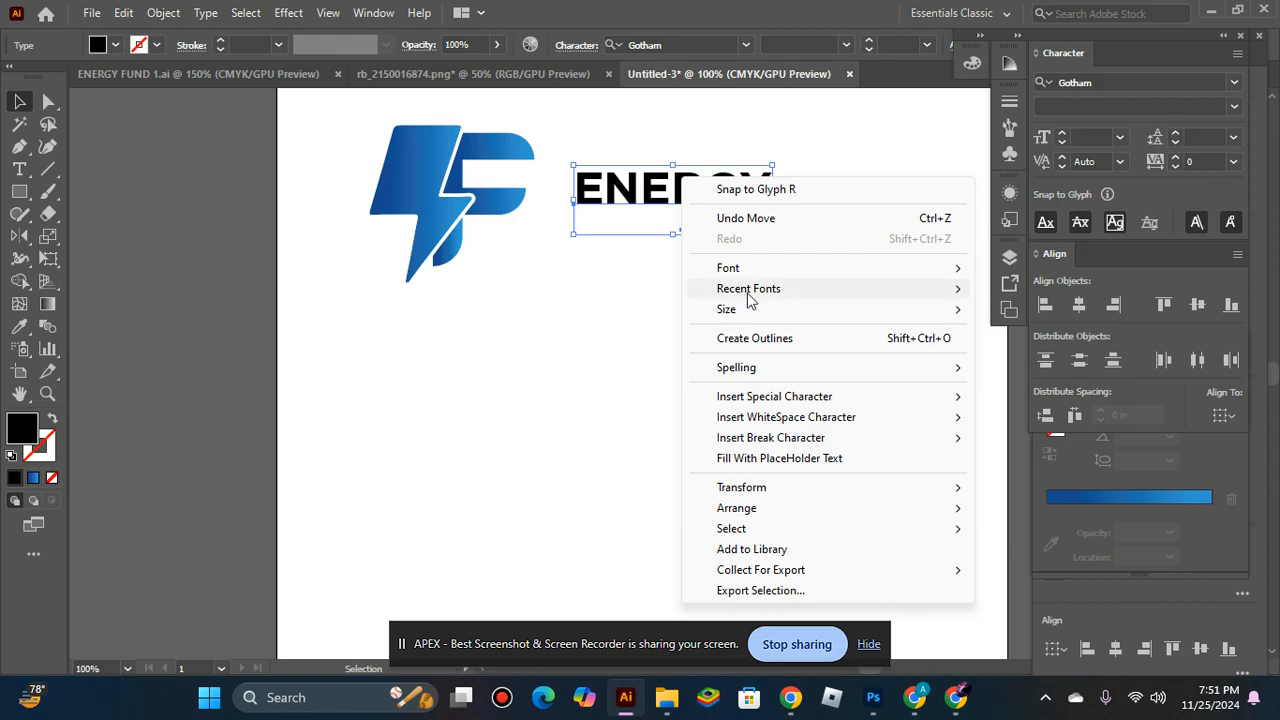
click(779, 342)
click(673, 288)
key(ctrl+space)
ctrl+click(674, 250)
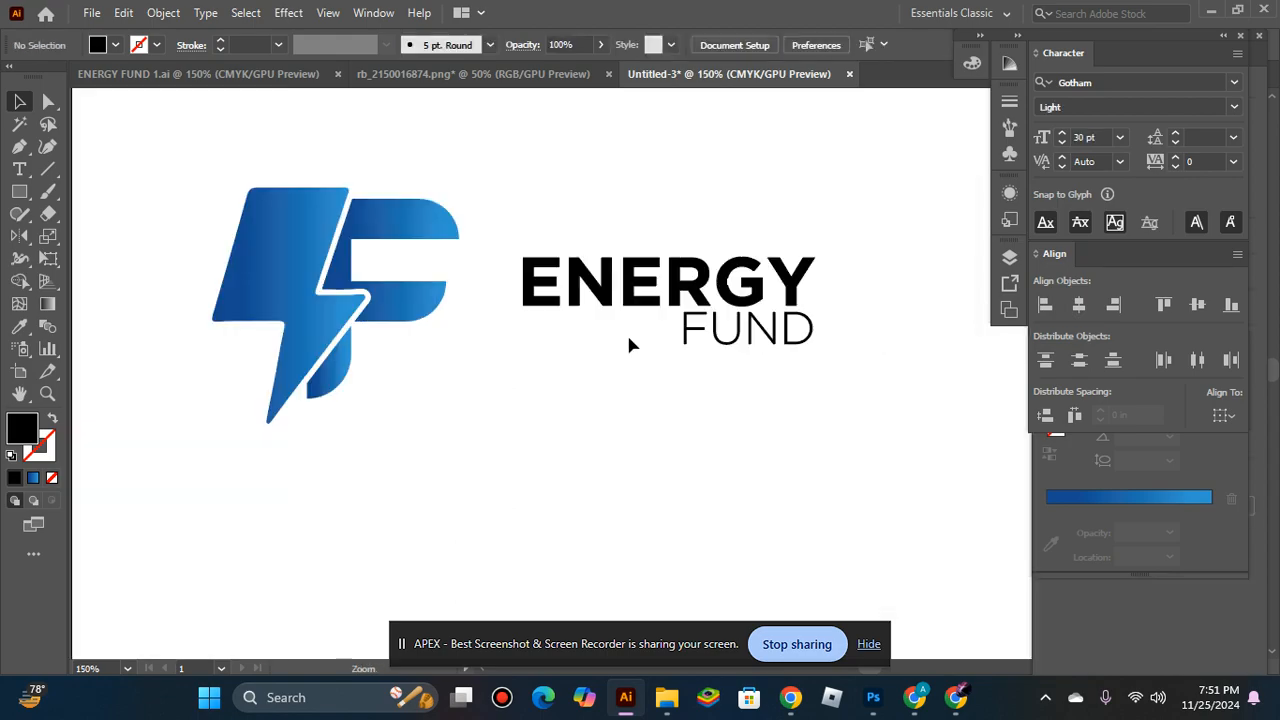
Enlarge the outlined ENERGY FUND text until it nearly reaches the mark, and group both words.
drag(514, 238, 893, 444)
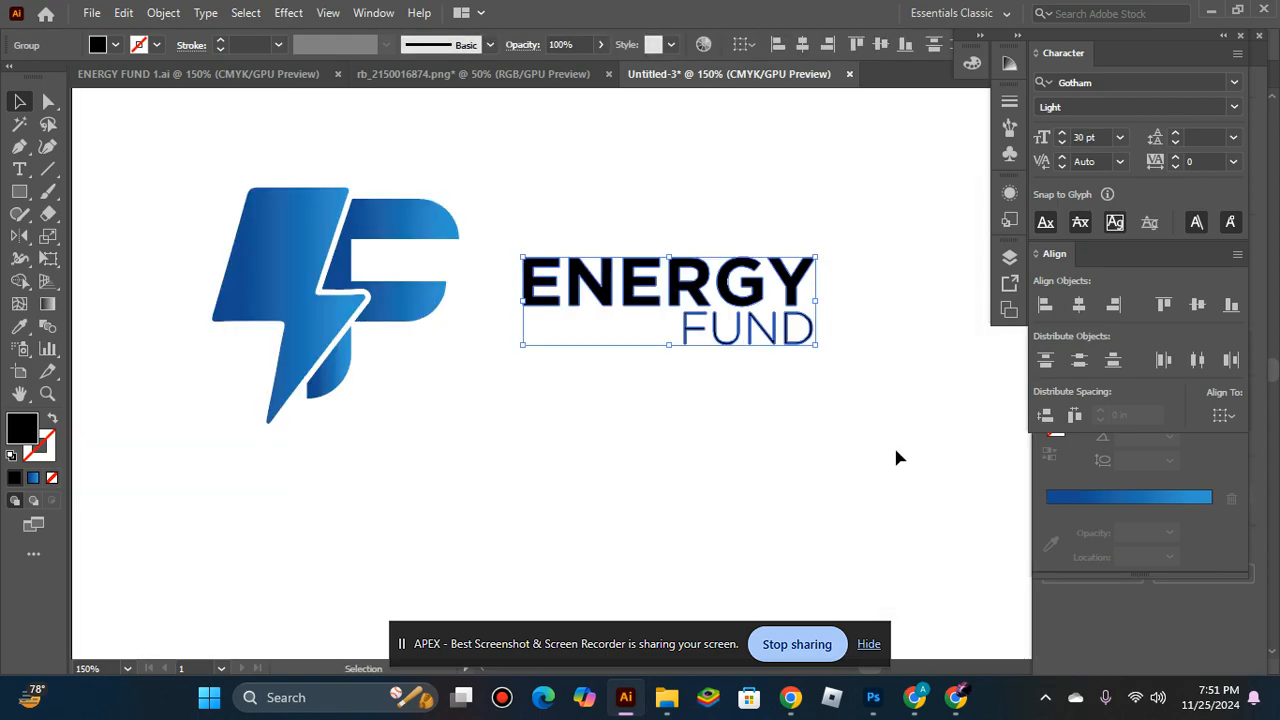
drag(820, 252, 866, 233)
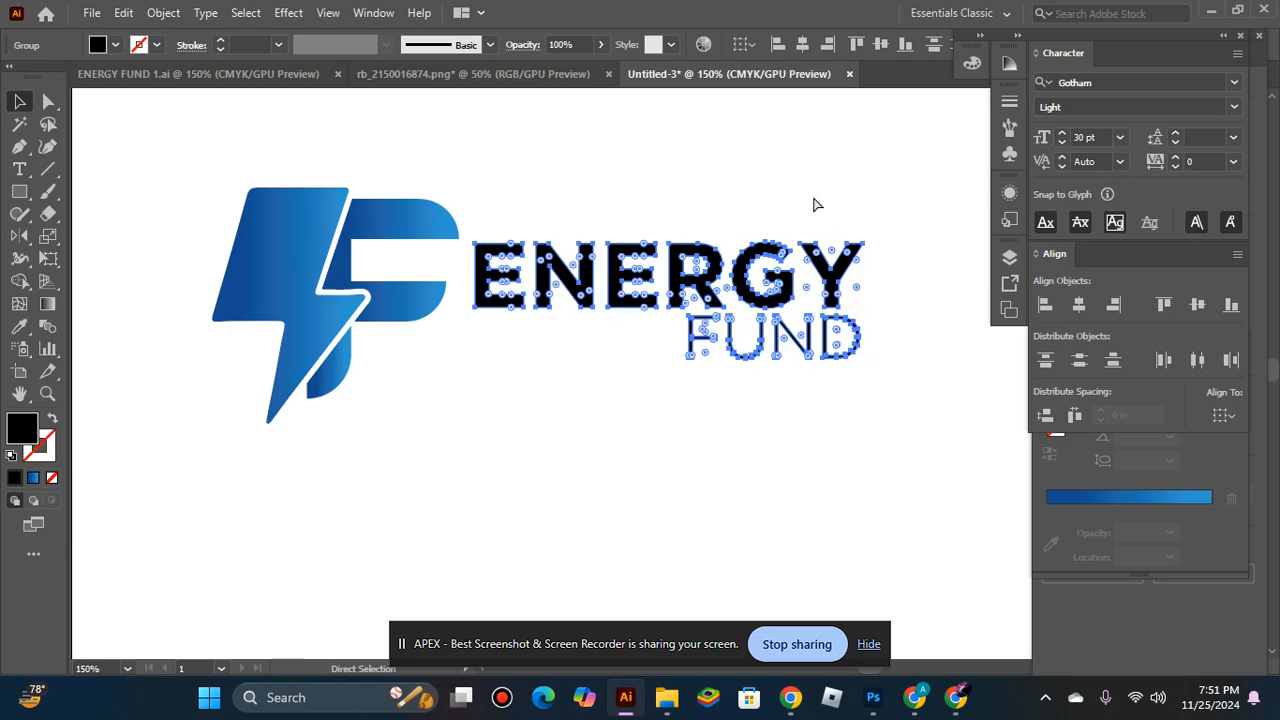
click(656, 406)
Align the mark and the company name group on their vertical centers.
click(418, 302)
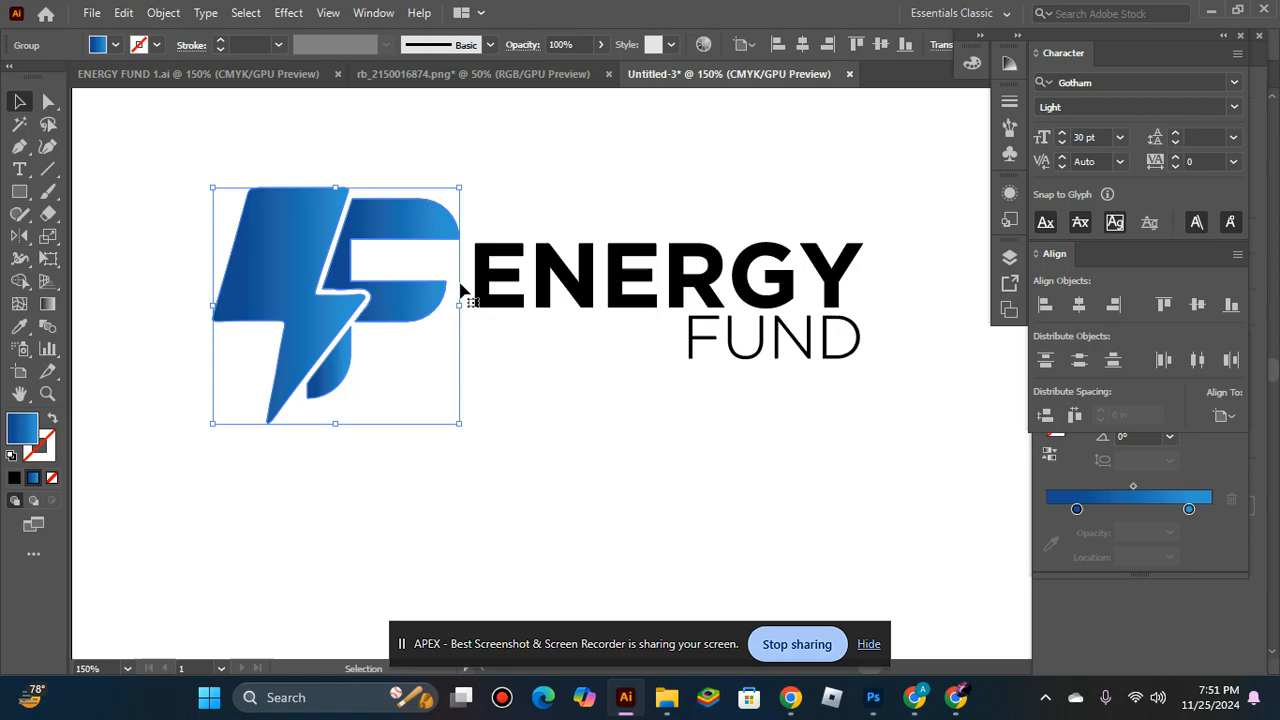
shift+click(630, 275)
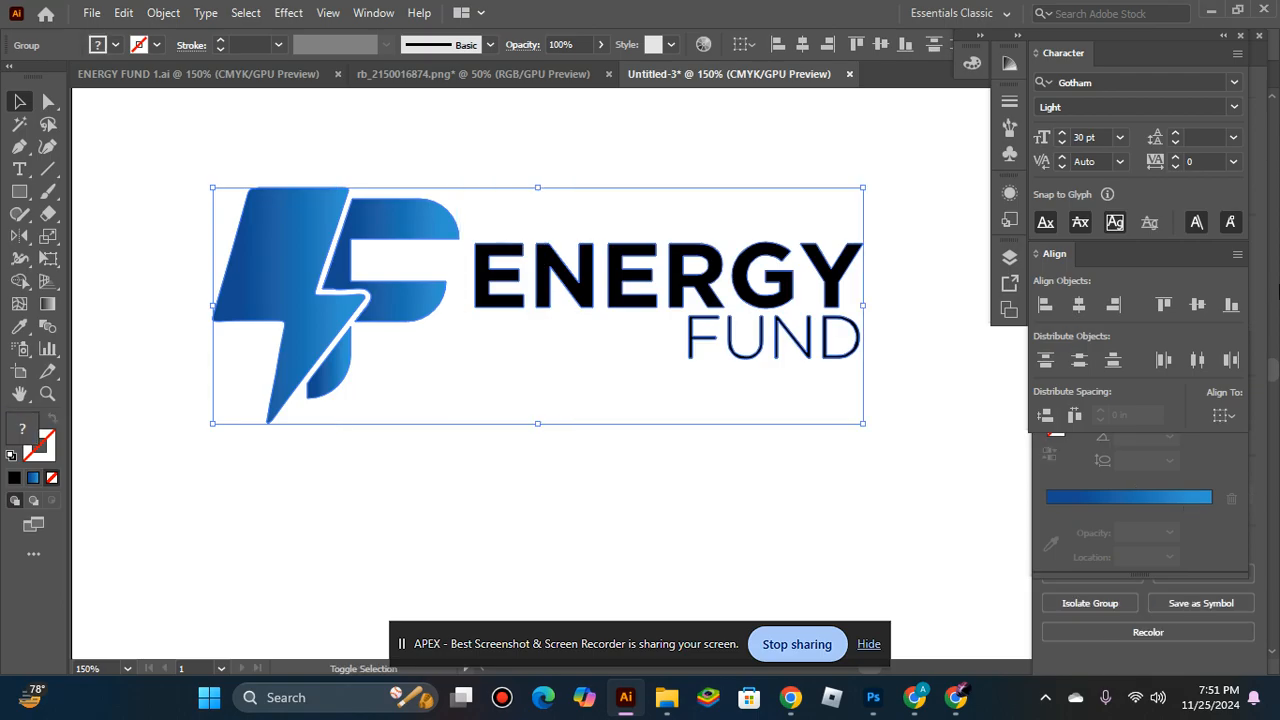
click(1178, 303)
click(607, 133)
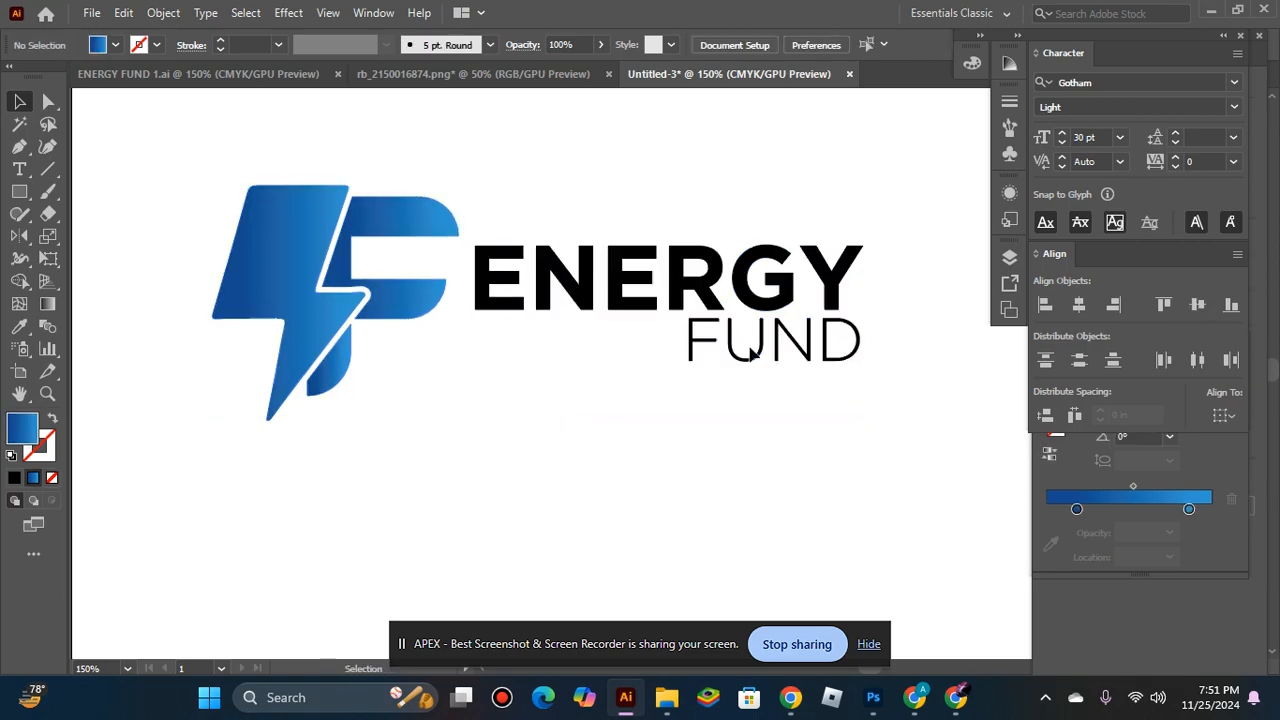
Ungroup the company name so ENERGY and FUND can be moved separately.
right_click(765, 350)
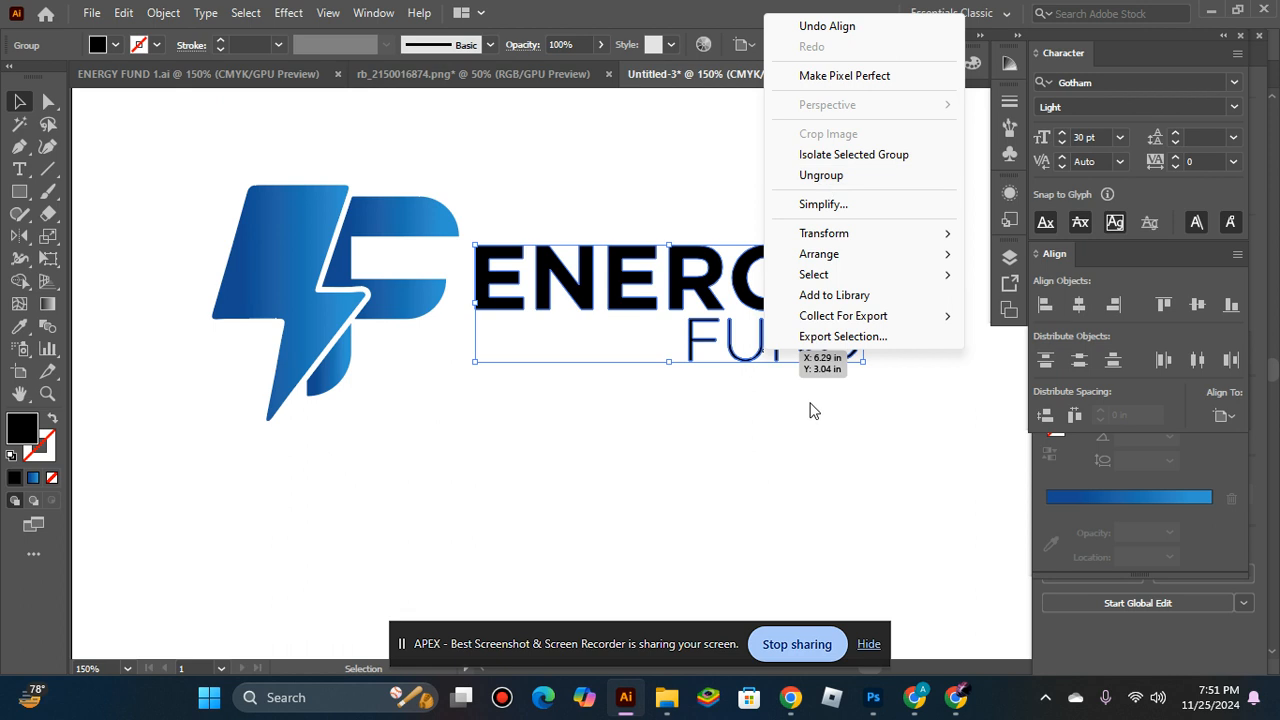
click(808, 409)
drag(737, 337, 577, 358)
key(ctrl+z)
right_click(720, 300)
click(800, 466)
click(917, 309)
Move FUND under the start of ENERGY and align the left edges of both words.
drag(737, 360, 527, 358)
shift+click(519, 290)
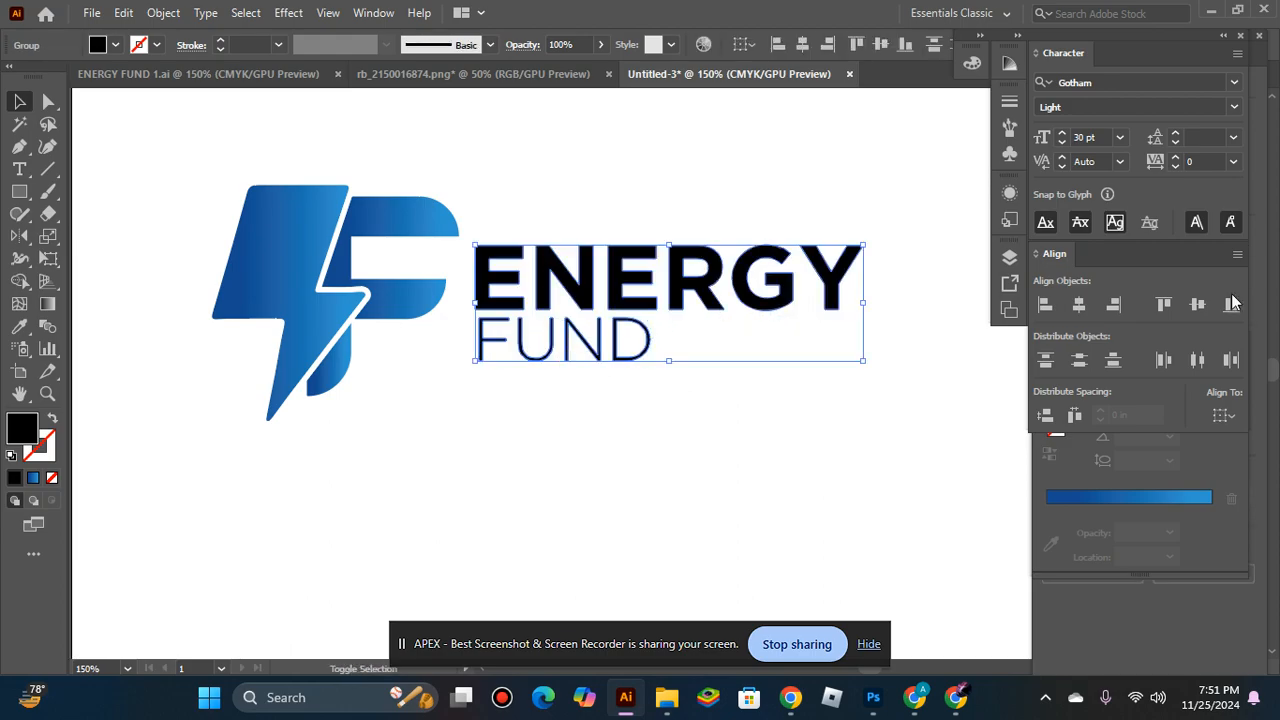
click(1045, 305)
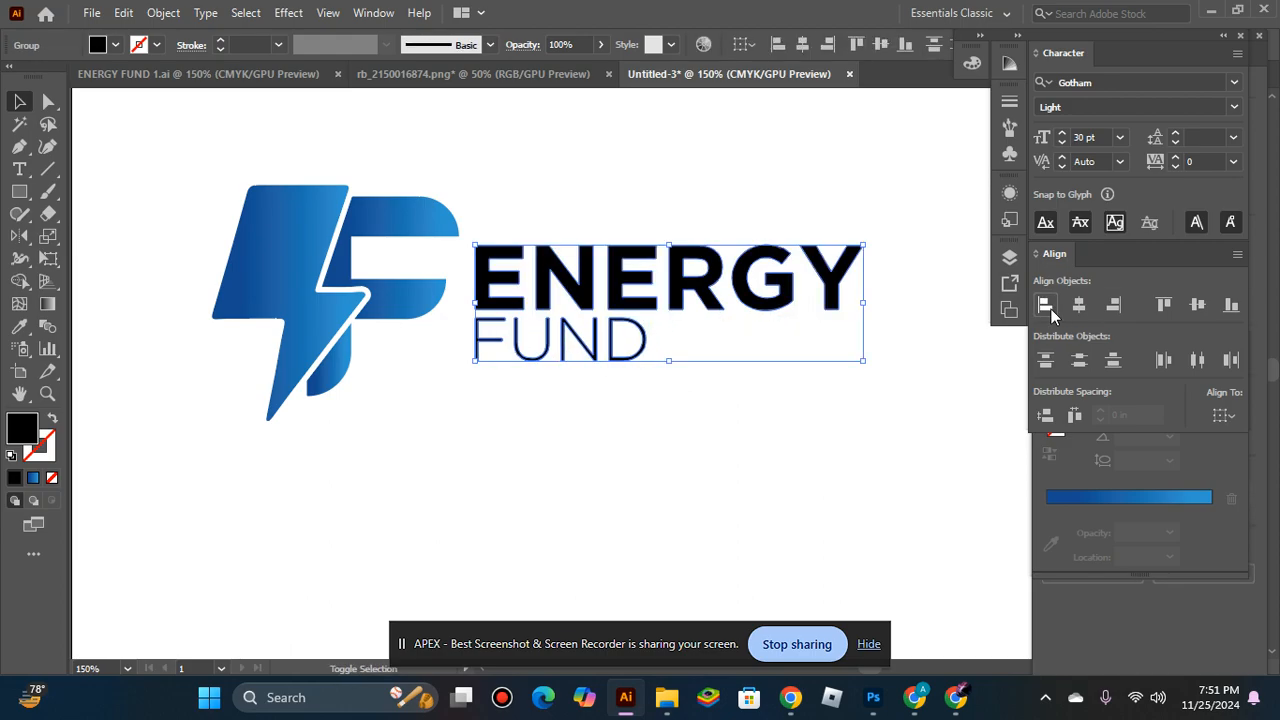
click(800, 400)
Center FUND horizontally beneath ENERGY and group the two words.
click(543, 257)
shift+click(643, 353)
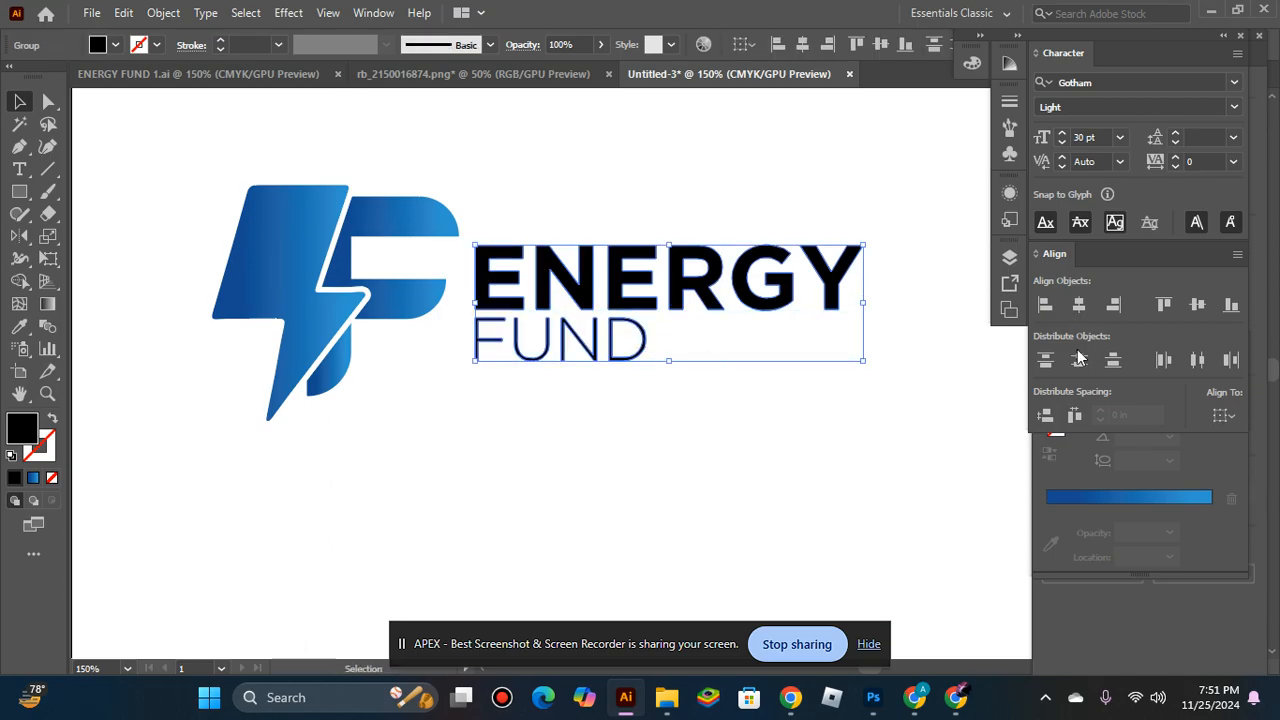
click(1079, 305)
click(766, 359)
drag(598, 180, 766, 469)
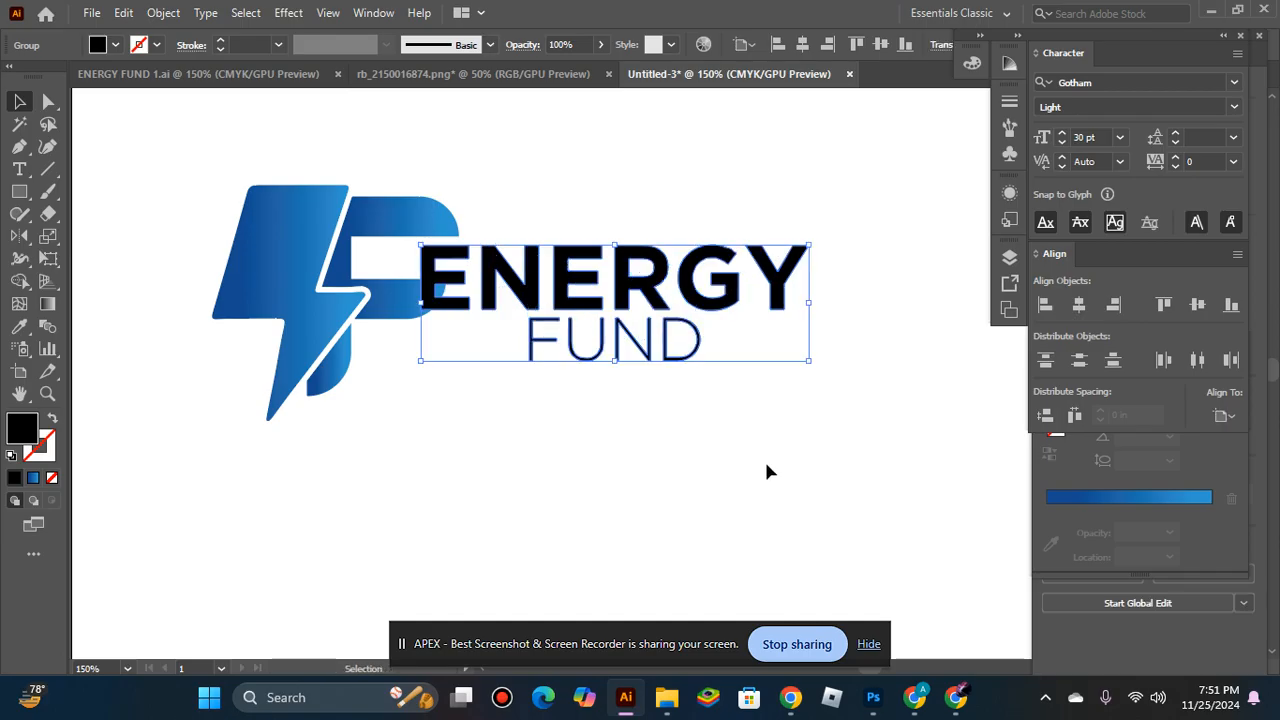
Nudge the company name group to the right until it clears the mark, and select both together.
shift+click(330, 320)
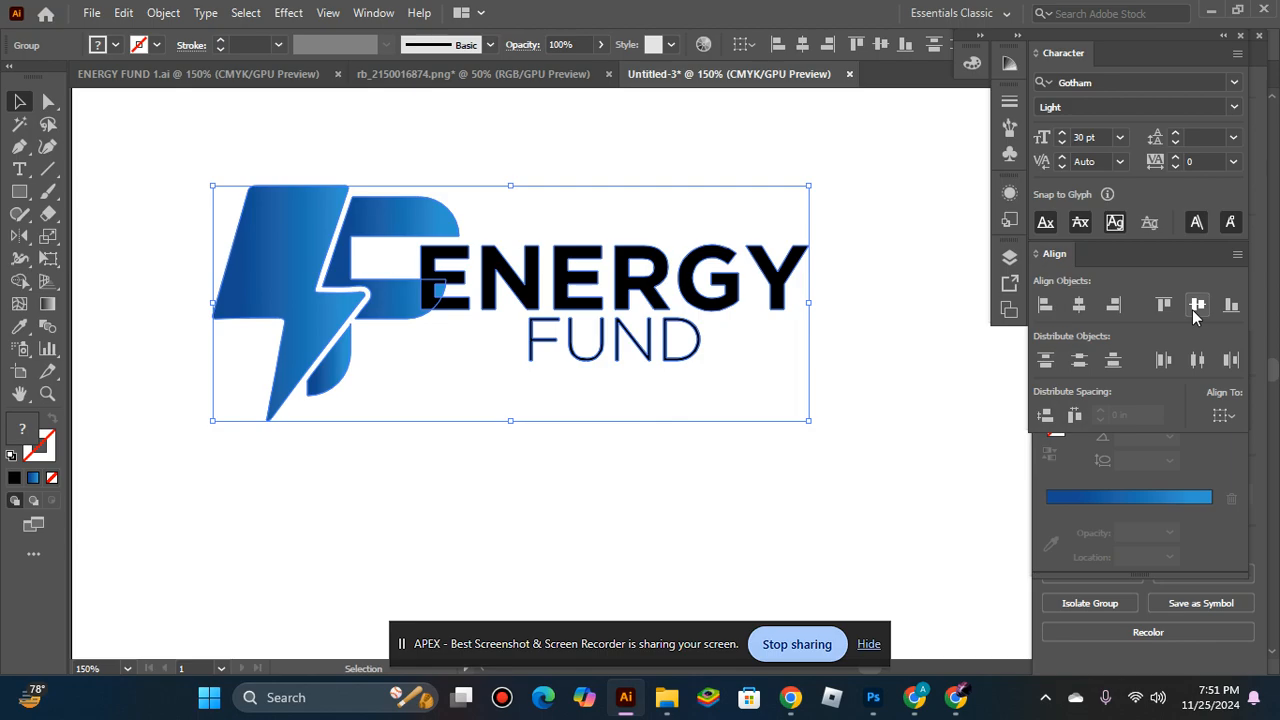
click(602, 352)
click(621, 290)
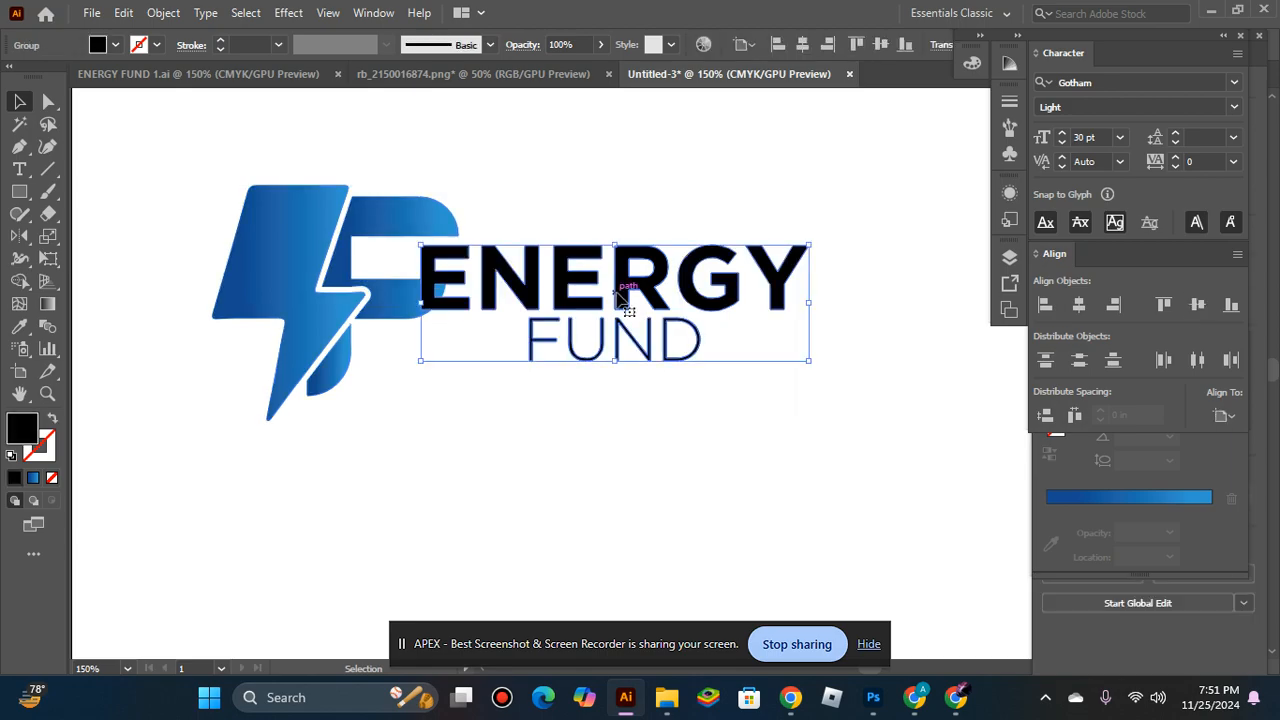
key(Right)
key(Right)
key(Right)
key(Right)
key(Right)
key(Right)
key(Right)
key(Right)
key(Right)
key(Right)
key(Right)
key(Right)
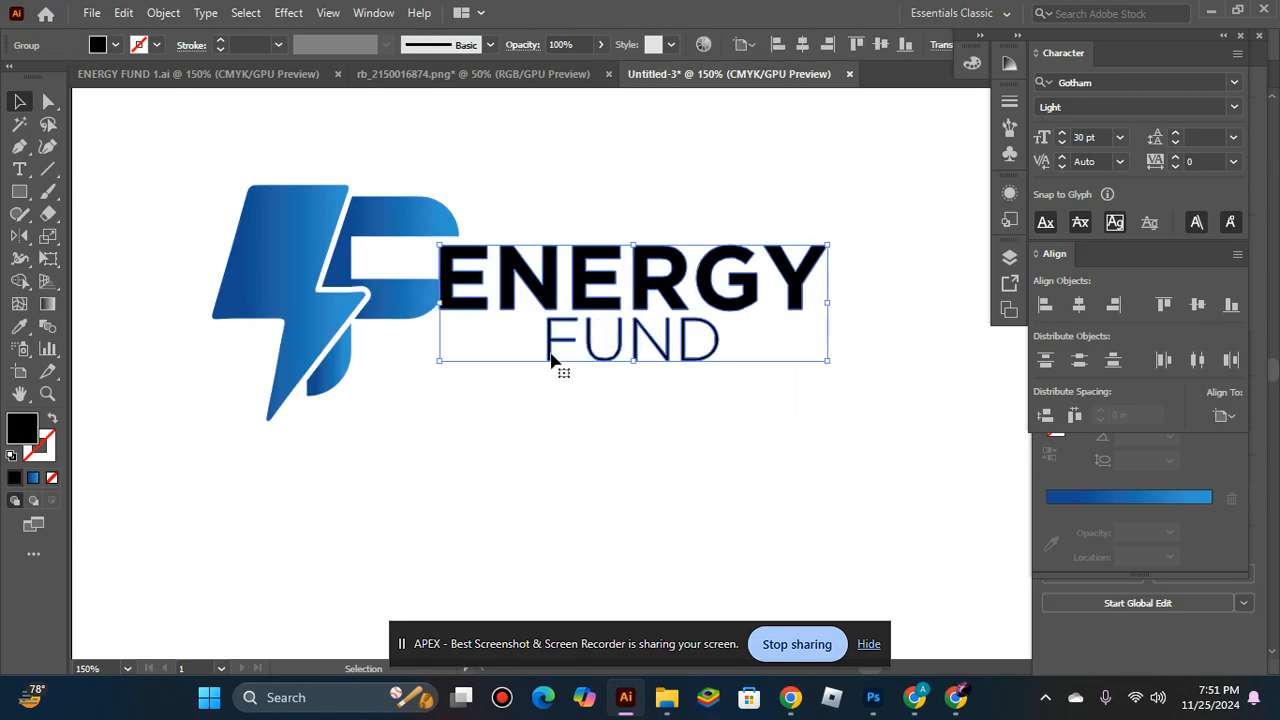
key(Right)
key(Right)
key(Right)
key(Right)
key(Right)
key(Right)
key(Right)
key(Right)
key(Right)
key(Right)
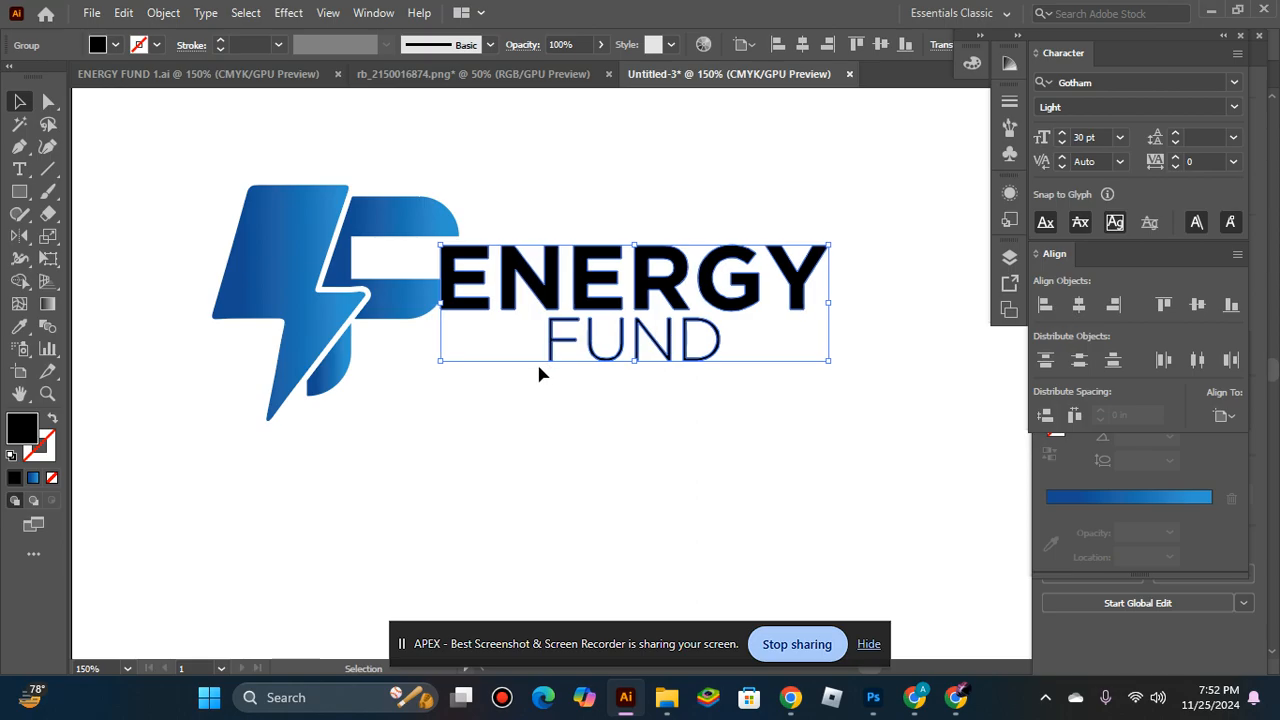
key(Right)
key(Right)
key(Right)
key(Right)
key(Right)
key(Right)
key(Right)
key(Right)
key(Right)
click(366, 261)
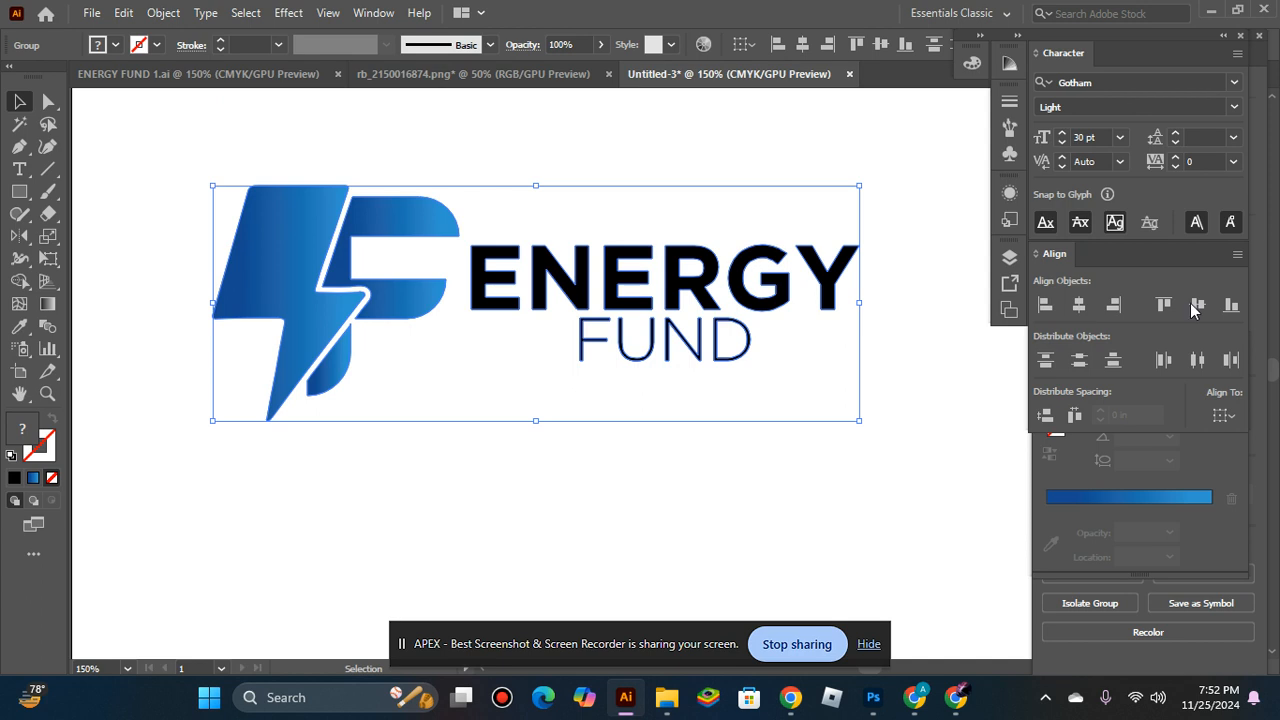
Scale the lightning bolt and F mark down proportionally and align it vertically centered with the company name.
click(583, 507)
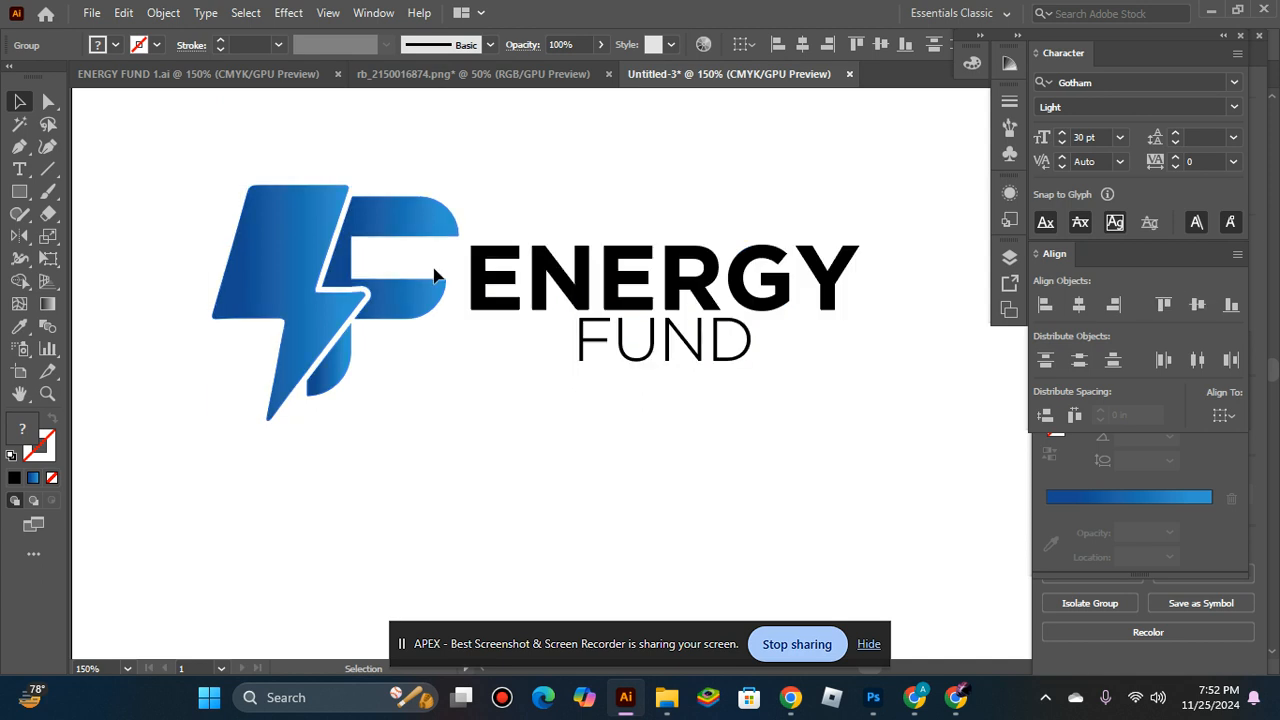
click(406, 312)
drag(462, 186, 429, 196)
click(636, 338)
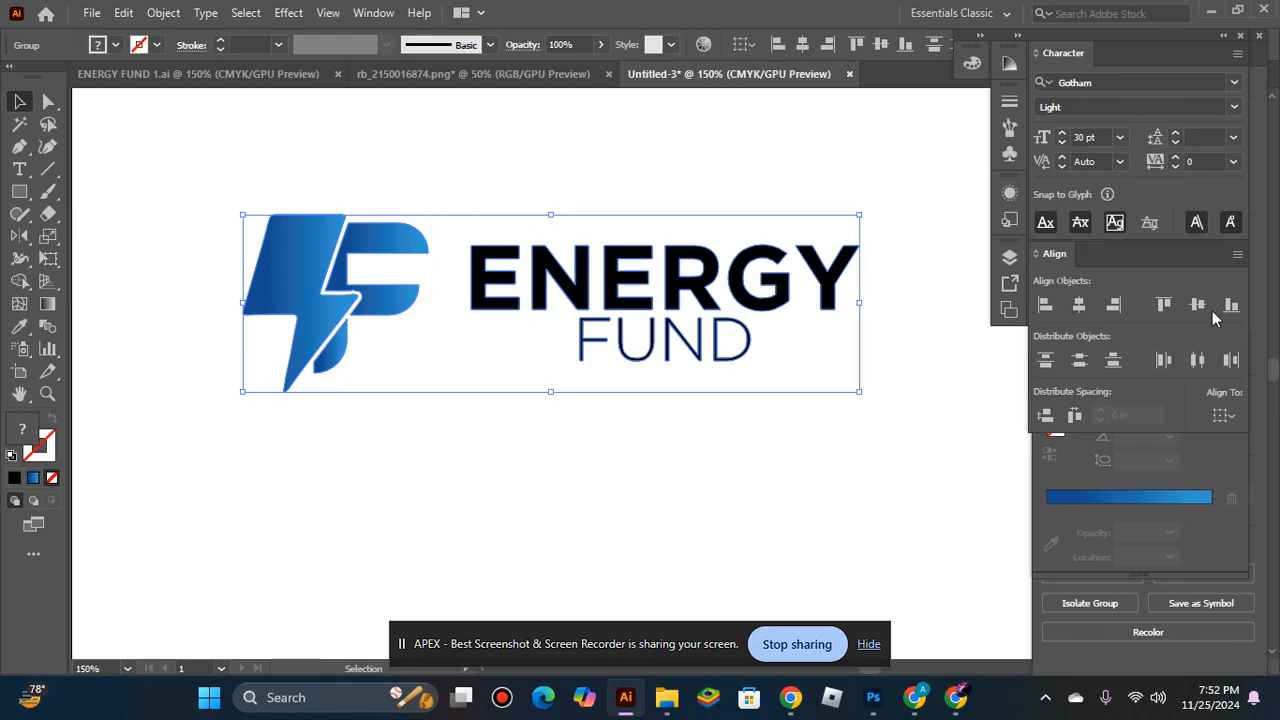
click(451, 405)
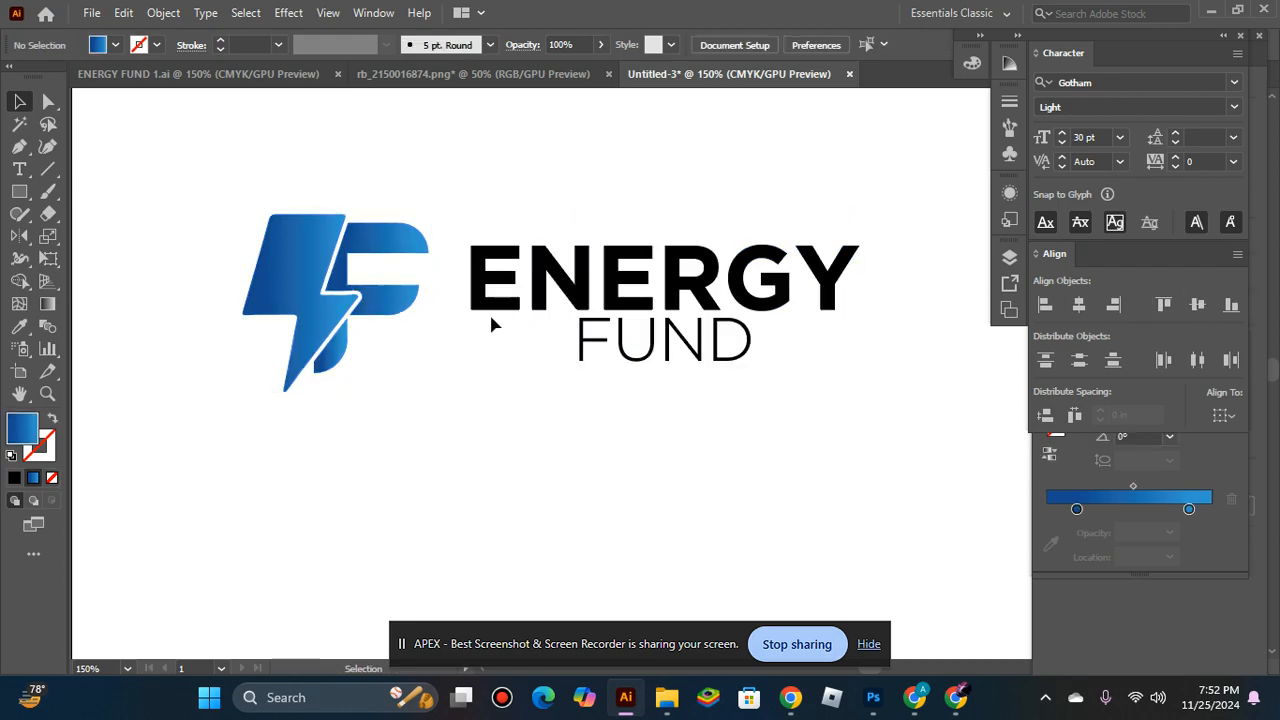
Nudge the mark horizontally toward the company name until it almost touches the first letter of ENERGY.
click(390, 295)
key(Right)
key(Right)
key(Right)
key(Right)
key(Right)
key(Right)
key(Right)
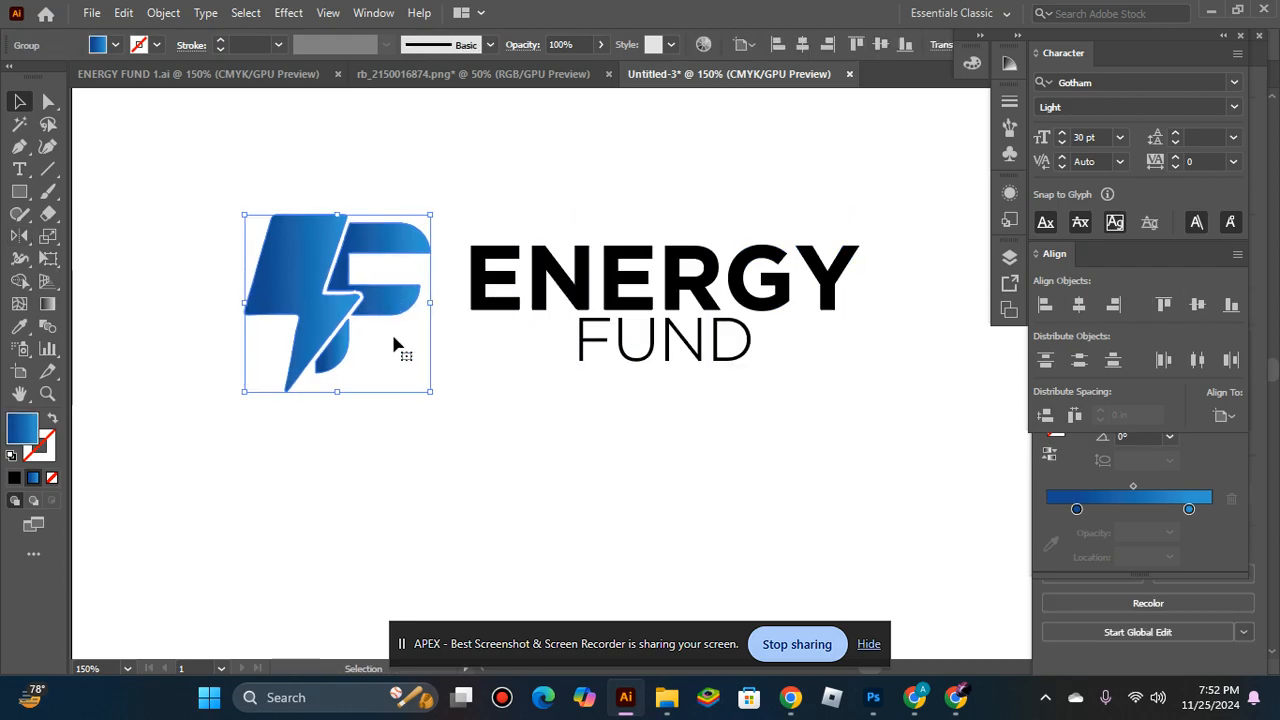
key(Right)
key(Right)
key(Right)
key(Right)
key(Right)
key(Right)
key(Right)
key(Right)
key(Right)
key(Right)
key(Right)
key(Right)
key(Right)
key(Right)
key(Right)
key(Right)
key(Right)
key(Right)
key(Right)
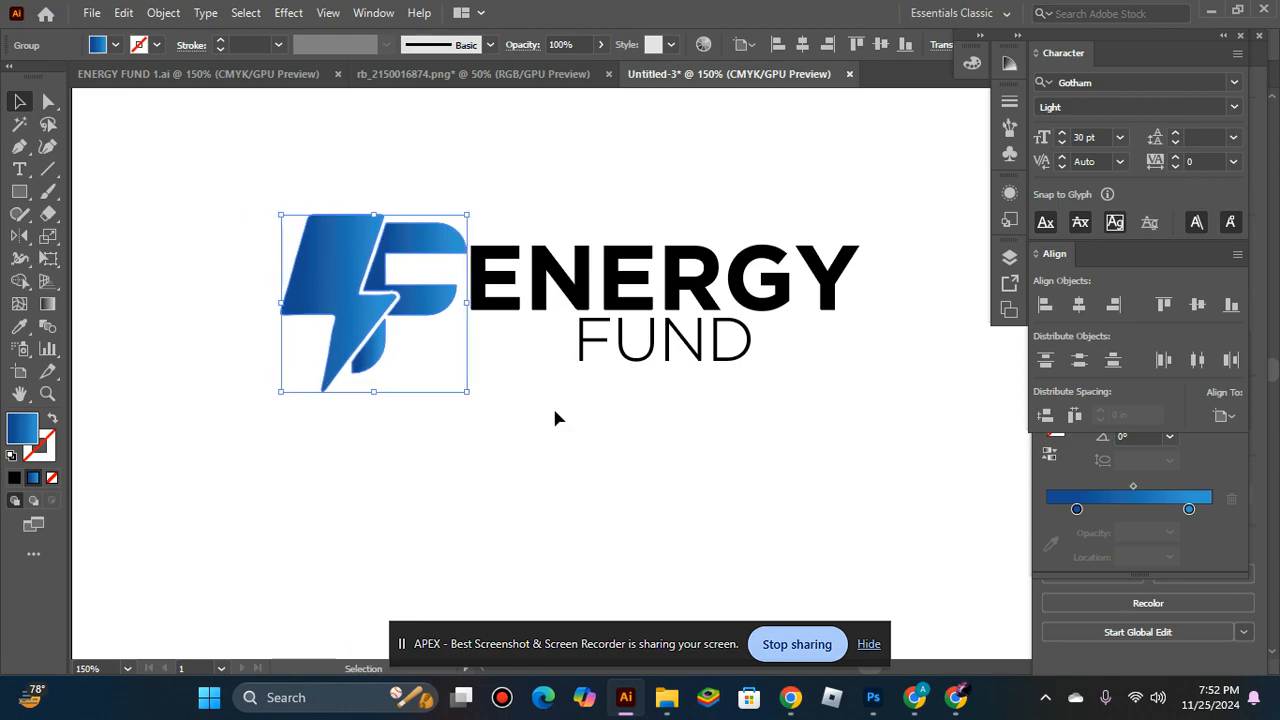
Nudge the mark upward until its base sits just slightly below the word FUND.
key(Up)
click(538, 391)
click(404, 297)
key(Up)
key(Up)
key(Up)
key(Up)
key(Up)
key(Up)
key(Up)
key(Up)
key(Up)
key(Up)
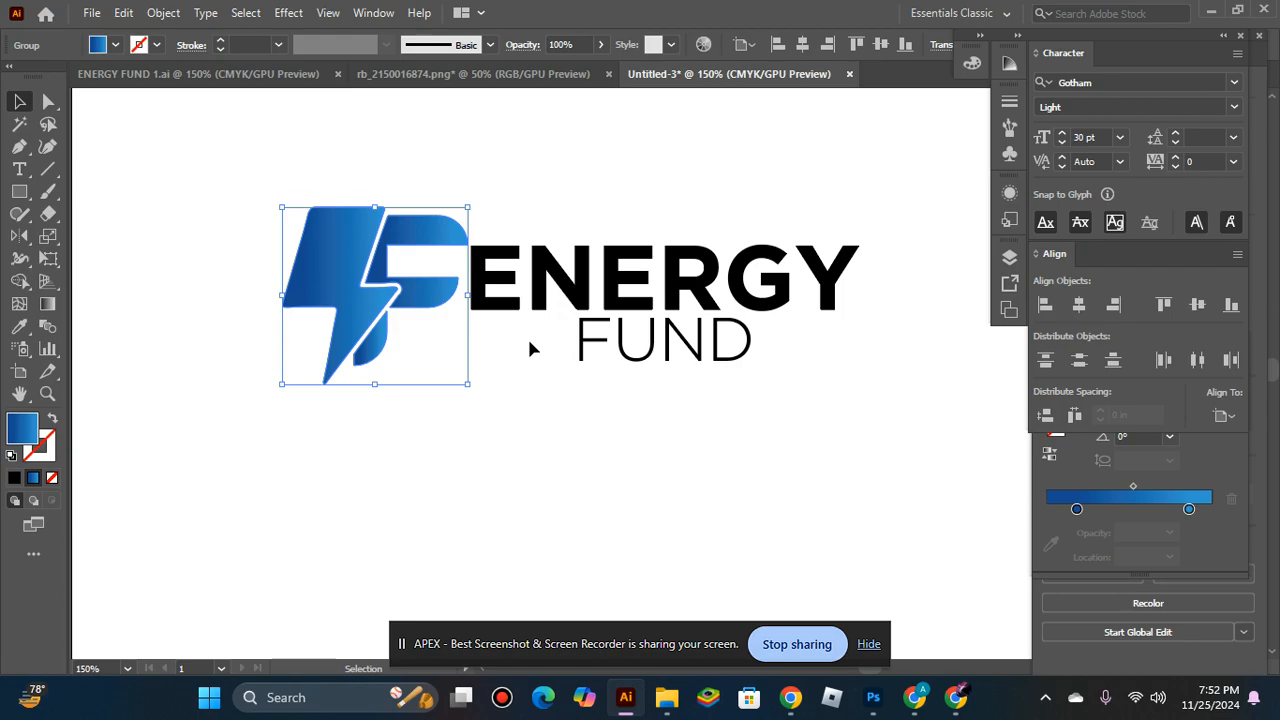
click(509, 384)
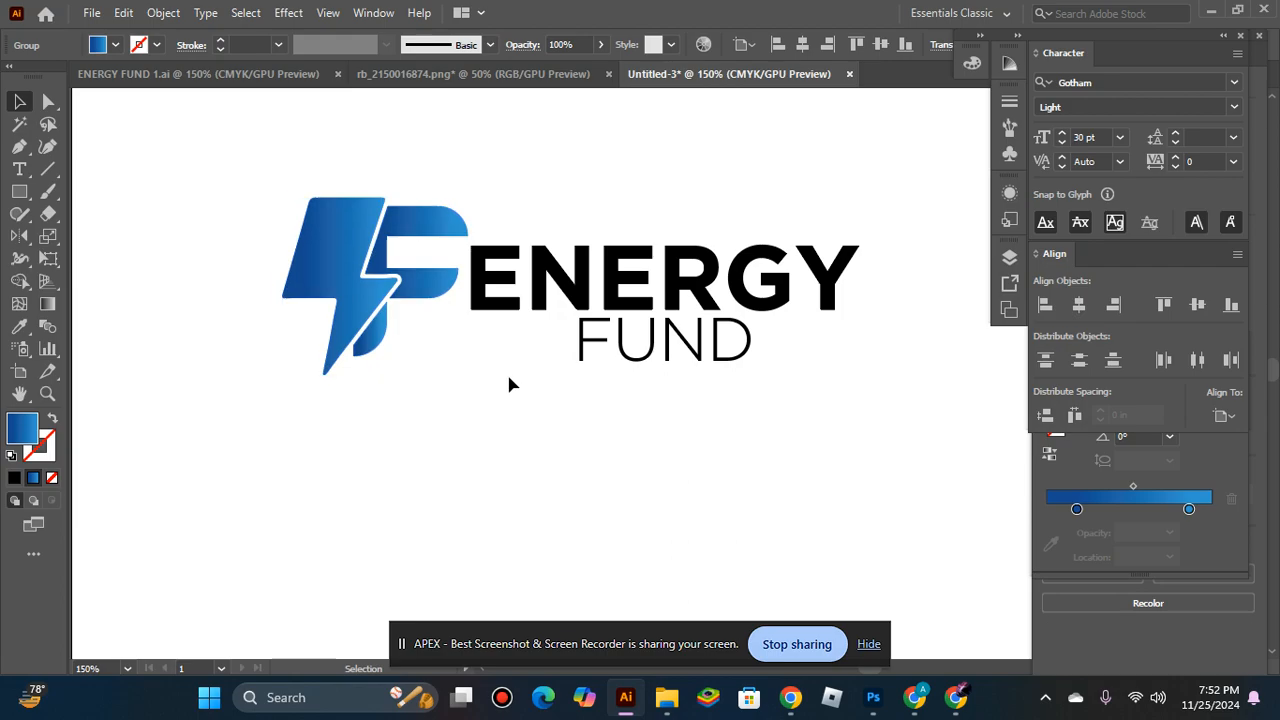
Nudge the mark slightly left and up to leave a narrow gap before ENERGY.
click(406, 289)
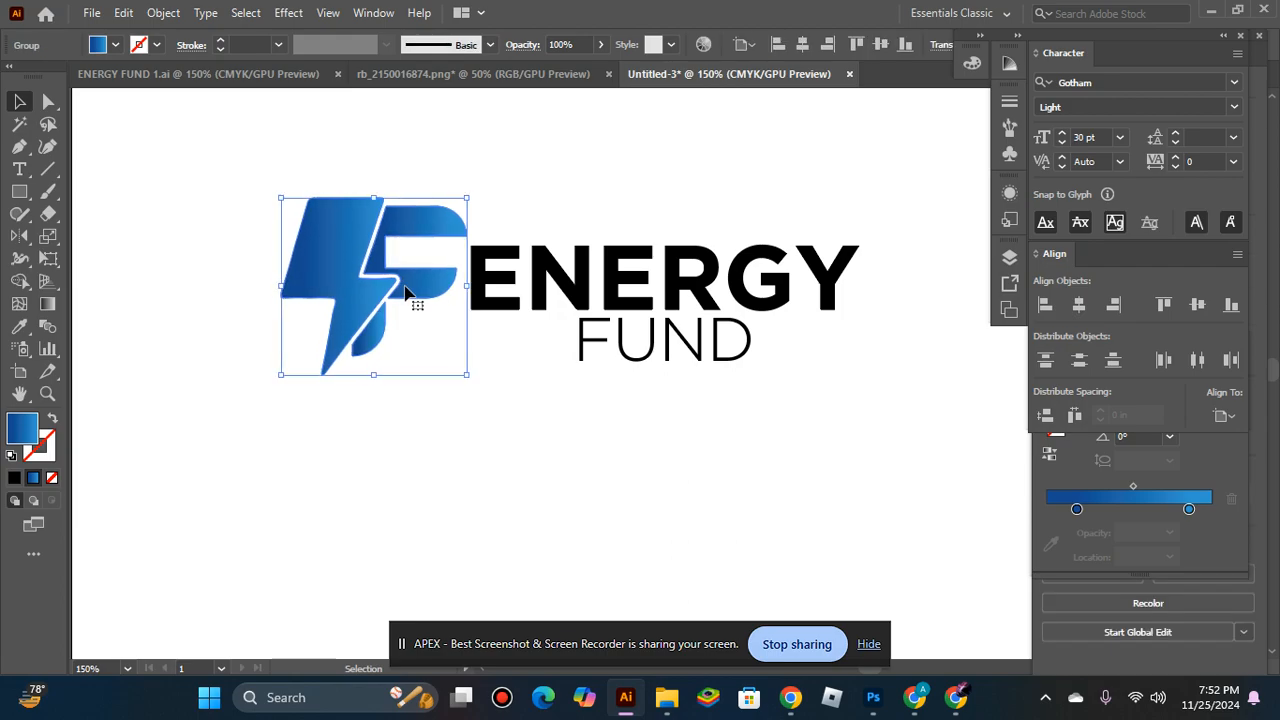
key(Left)
key(Left)
key(Left)
key(Up)
key(Up)
Enlarge the mark slightly and shift it a little up and away from ENERGY.
click(412, 324)
click(378, 335)
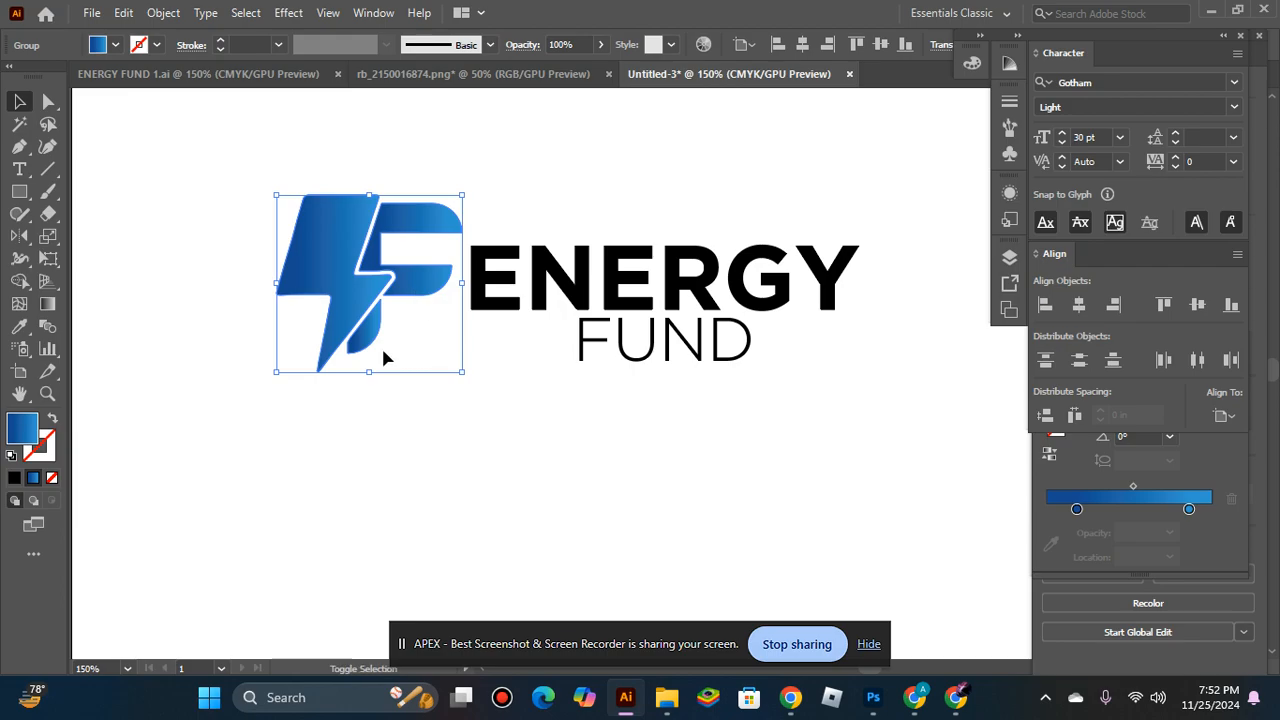
drag(367, 375, 366, 388)
click(418, 422)
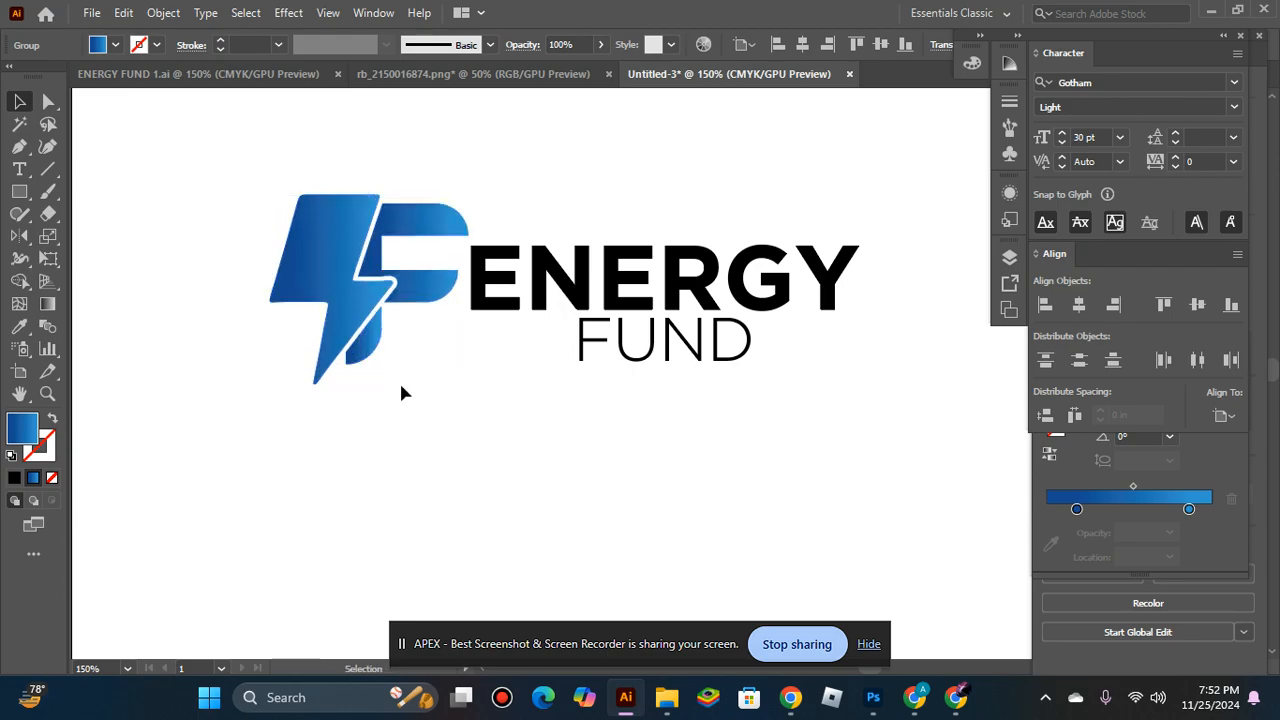
click(405, 288)
drag(395, 288, 390, 284)
Select the mark and the company name together and group them.
drag(253, 172, 817, 482)
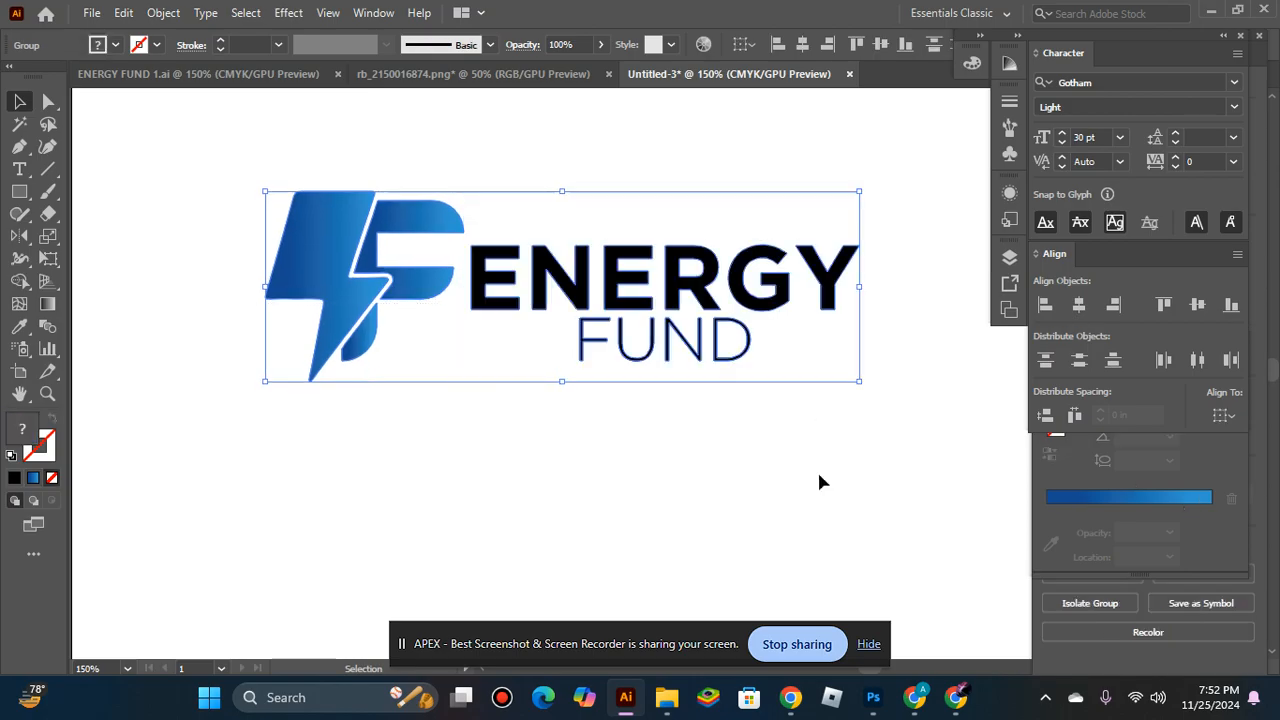
key(ctrl+g)
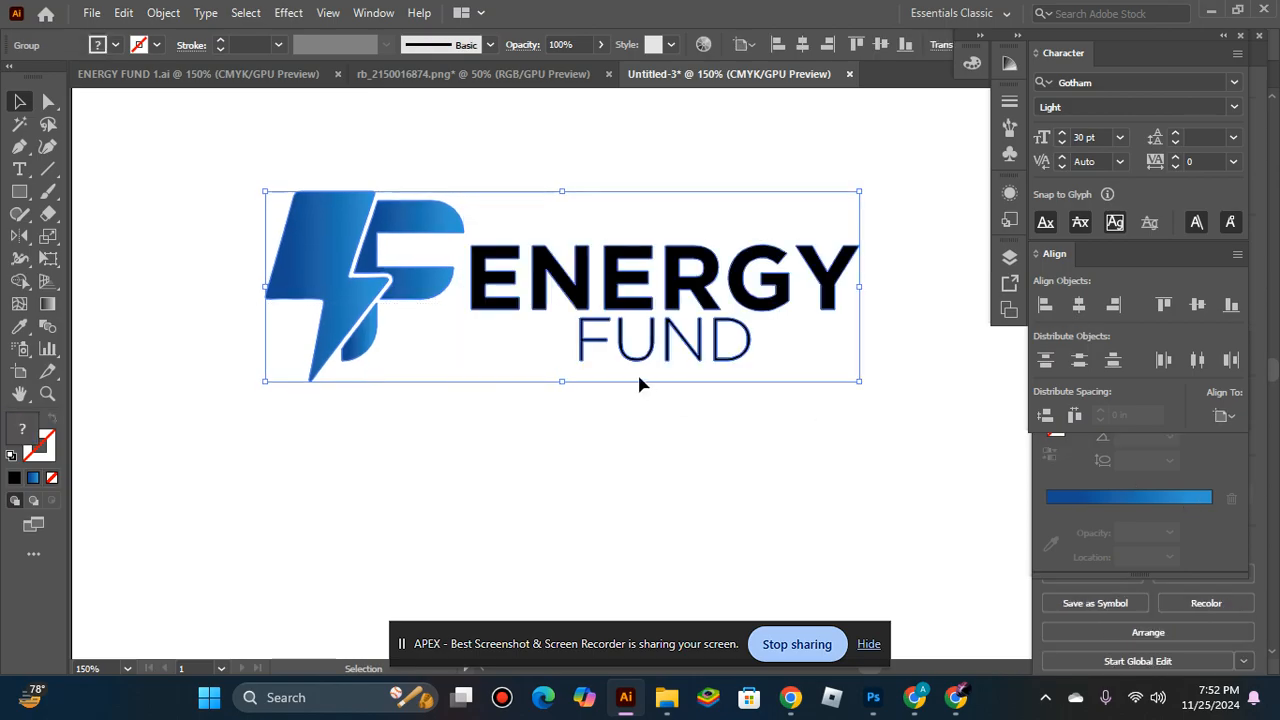
click(653, 475)
click(587, 262)
click(443, 477)
Draw a short horizontal line to the left of FUND and set its stroke to 2 pt.
click(47, 170)
drag(477, 339, 540, 339)
click(19, 101)
click(219, 41)
click(219, 41)
click(219, 41)
click(219, 41)
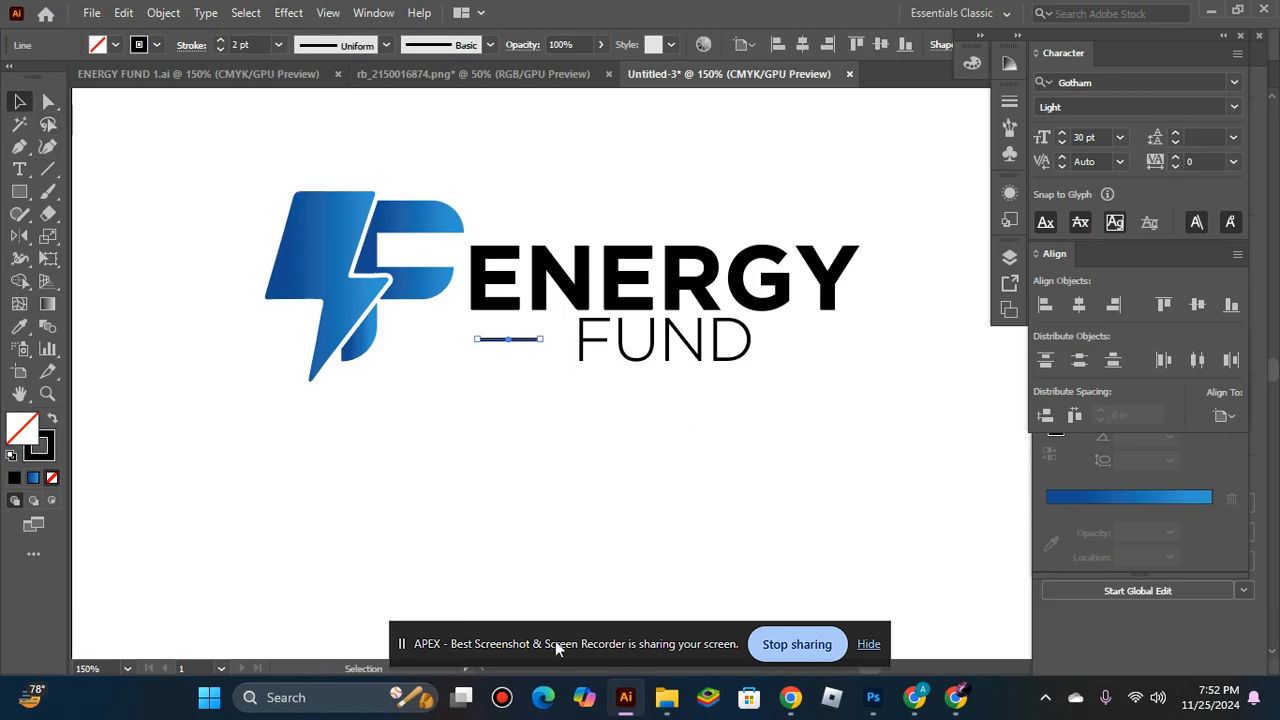
Copy the short line to the right side of FUND, level with the first line.
click(520, 410)
drag(512, 340, 800, 345)
shift+click(508, 339)
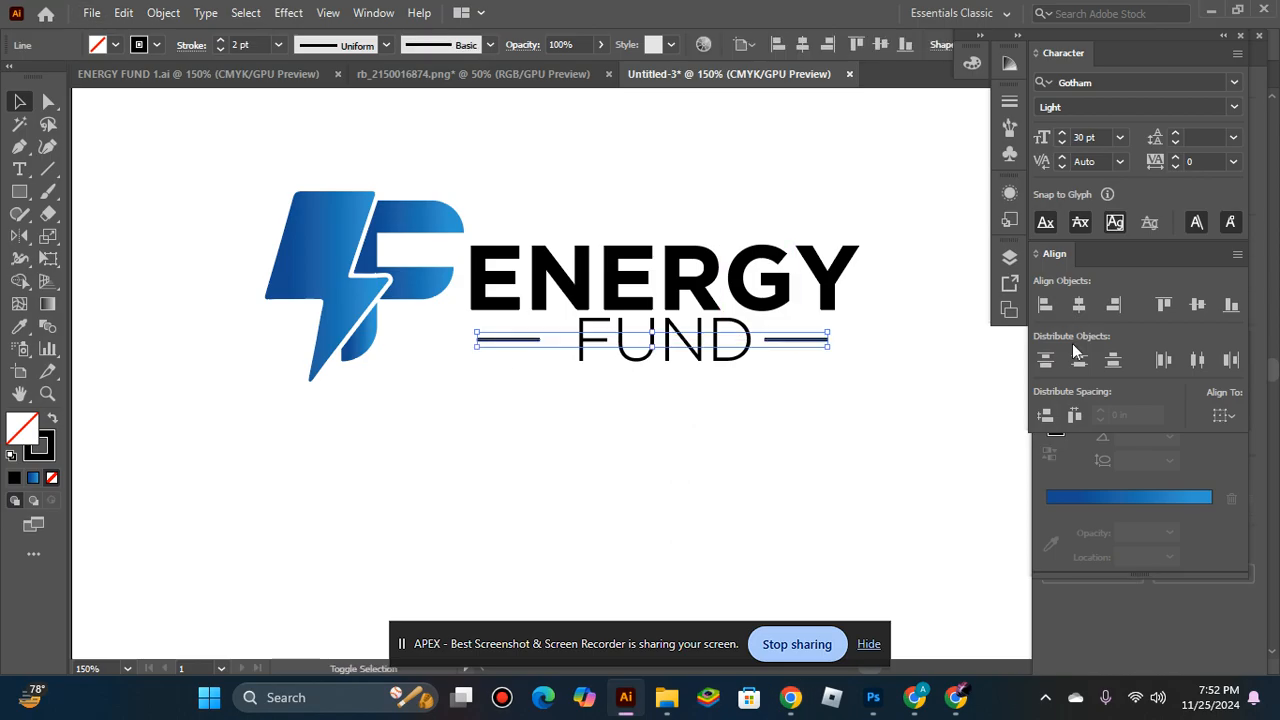
click(600, 456)
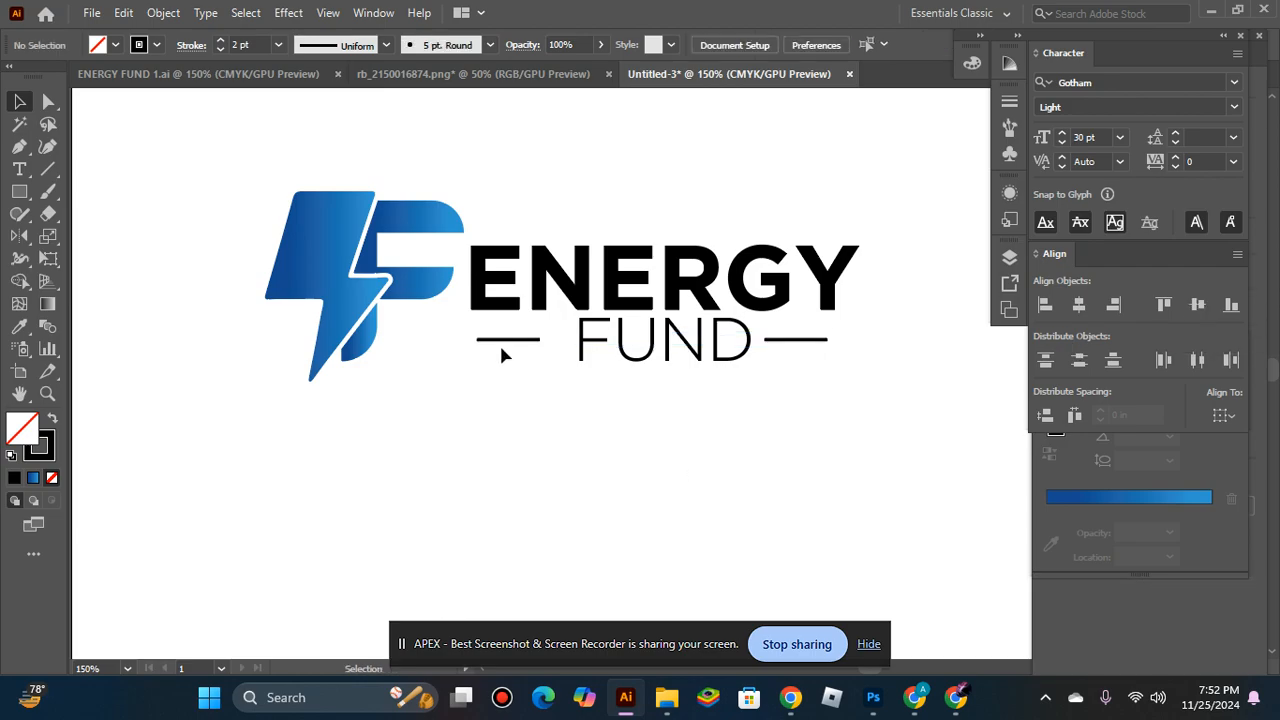
Nudge both short lines inward so they sit close to the F and the D of FUND.
click(505, 340)
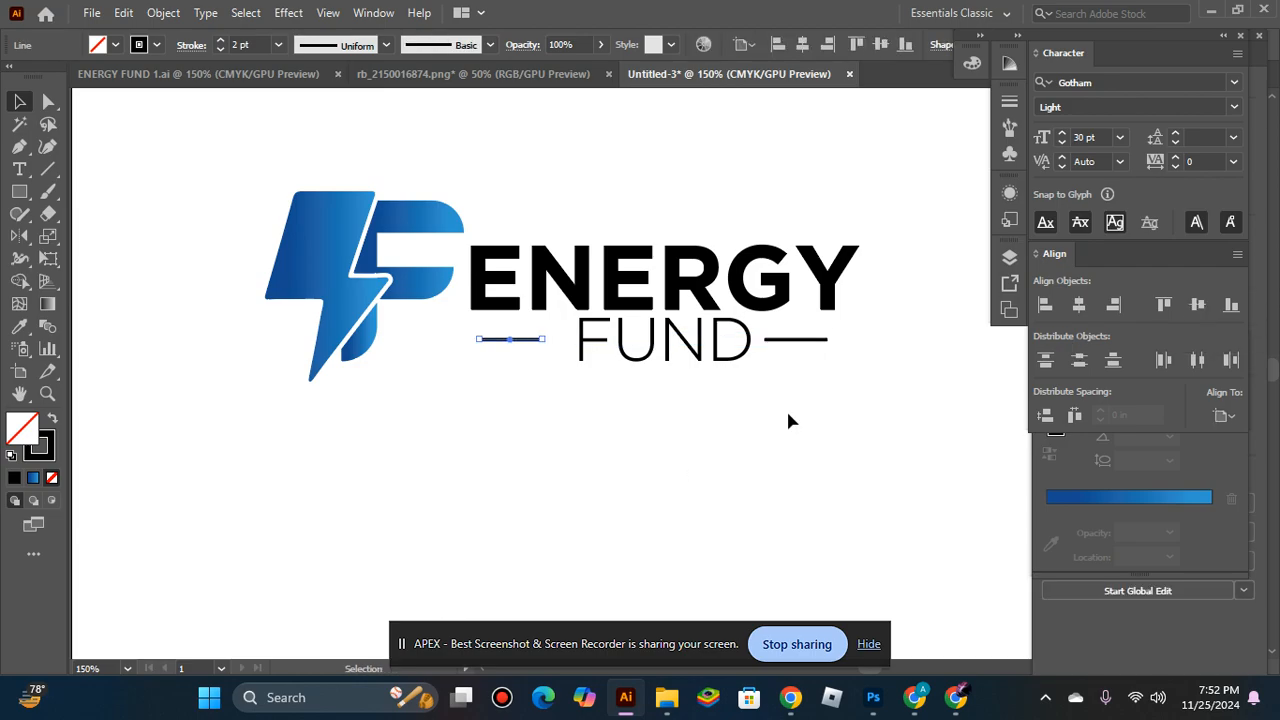
key(shift+Right)
click(803, 340)
key(Left)
key(Left)
key(Left)
key(Left)
key(Left)
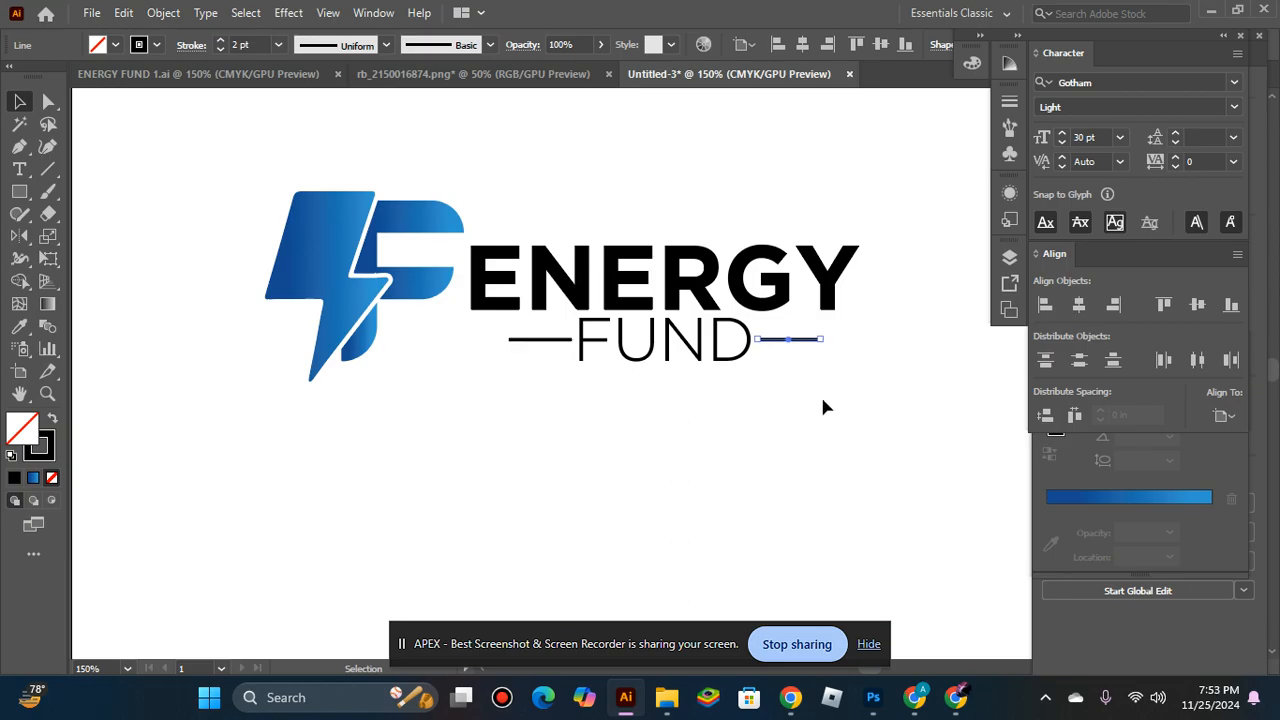
Select both short lines and expand their fill and stroke into shapes.
shift+click(550, 341)
right_click(549, 345)
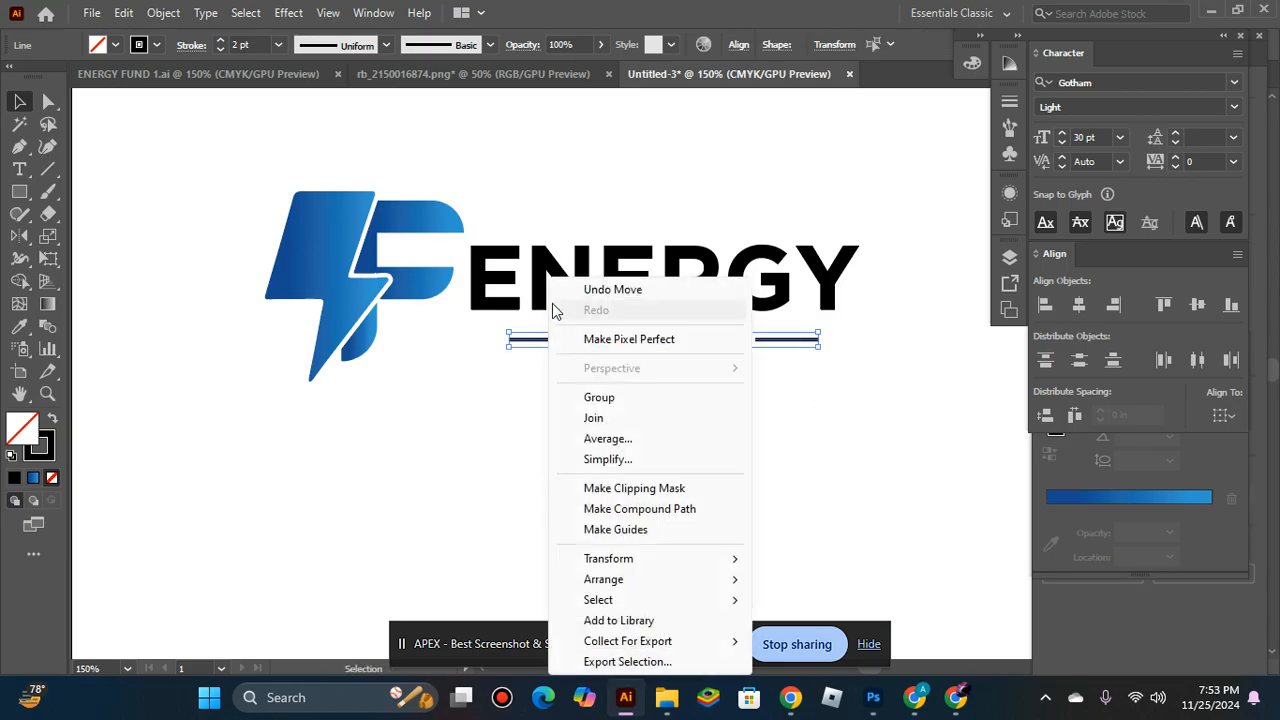
click(192, 12)
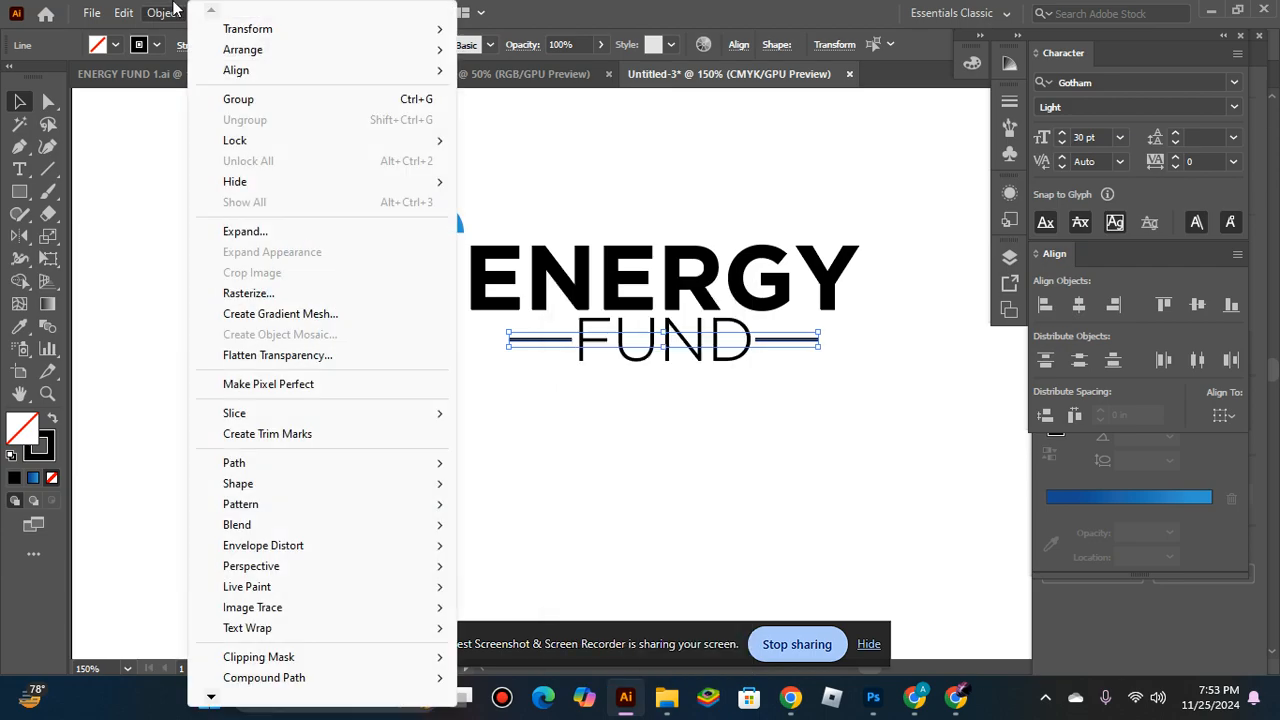
click(262, 231)
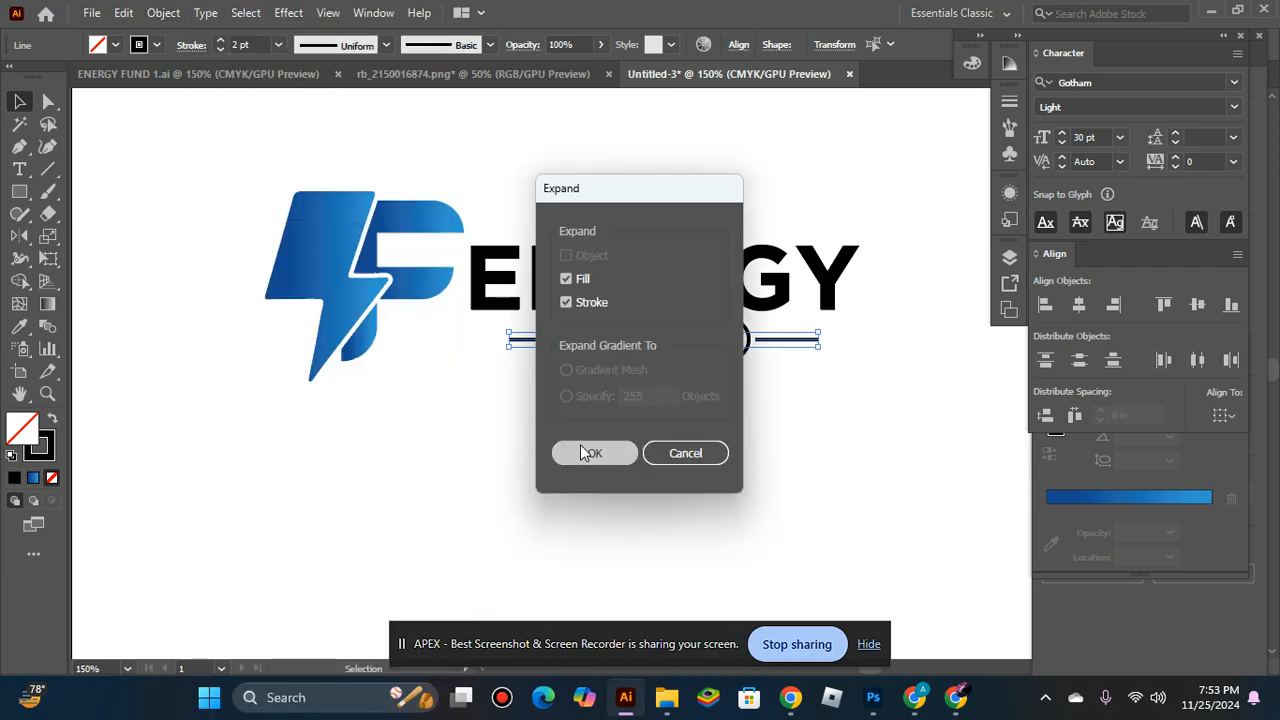
click(587, 453)
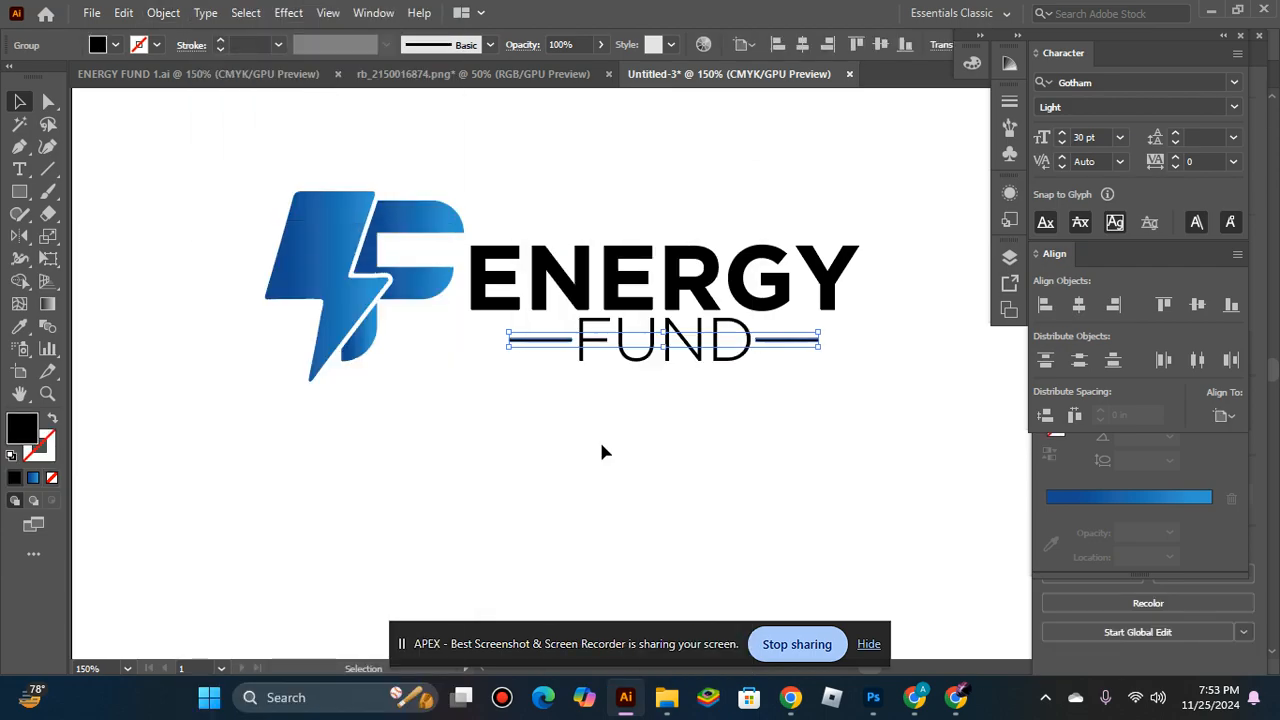
Ungroup the logo and the company name so that FUND can be selected separately.
shift+click(703, 355)
click(663, 366)
click(668, 344)
right_click(668, 344)
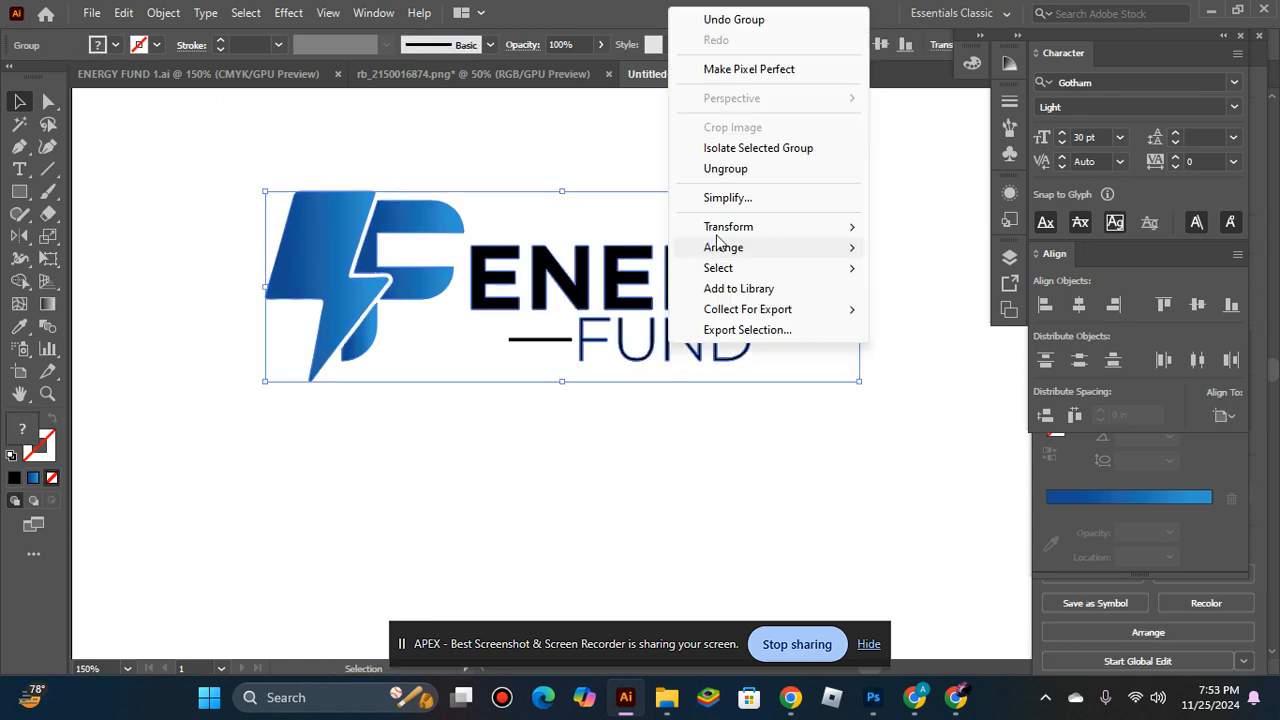
click(726, 169)
click(765, 358)
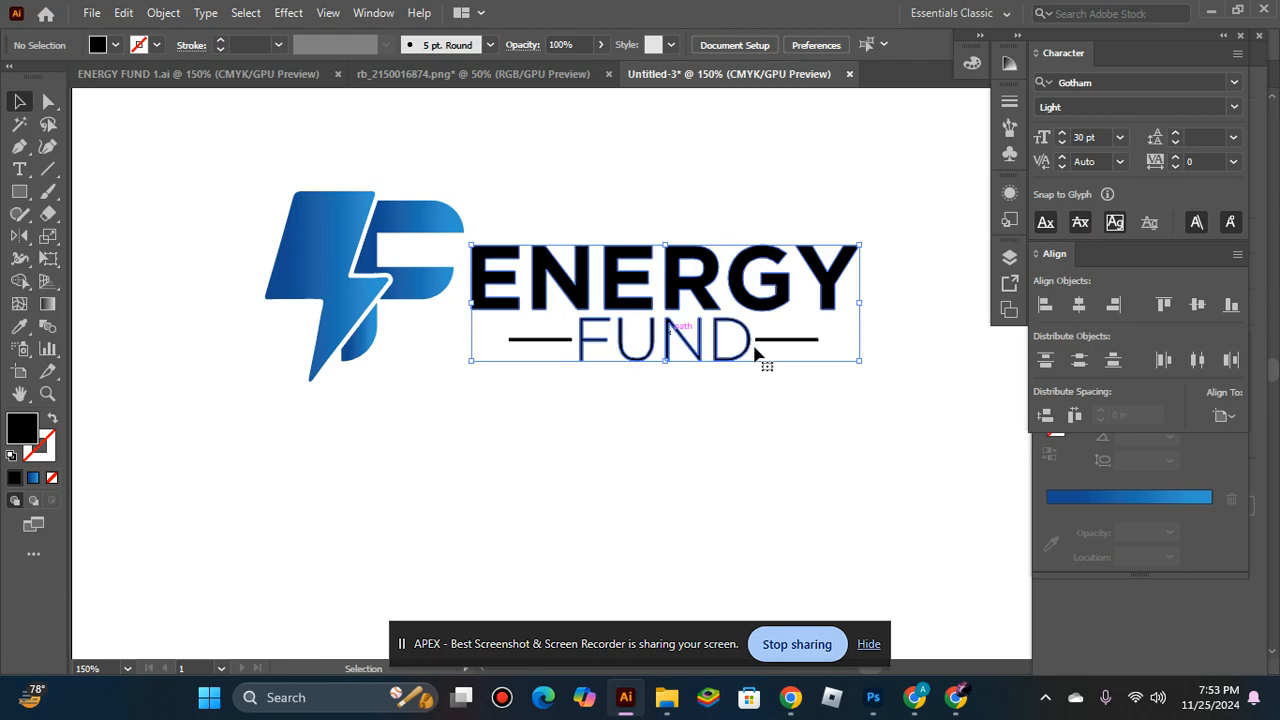
right_click(740, 346)
click(770, 166)
Select FUND together with its two side lines and group them.
click(698, 403)
click(728, 340)
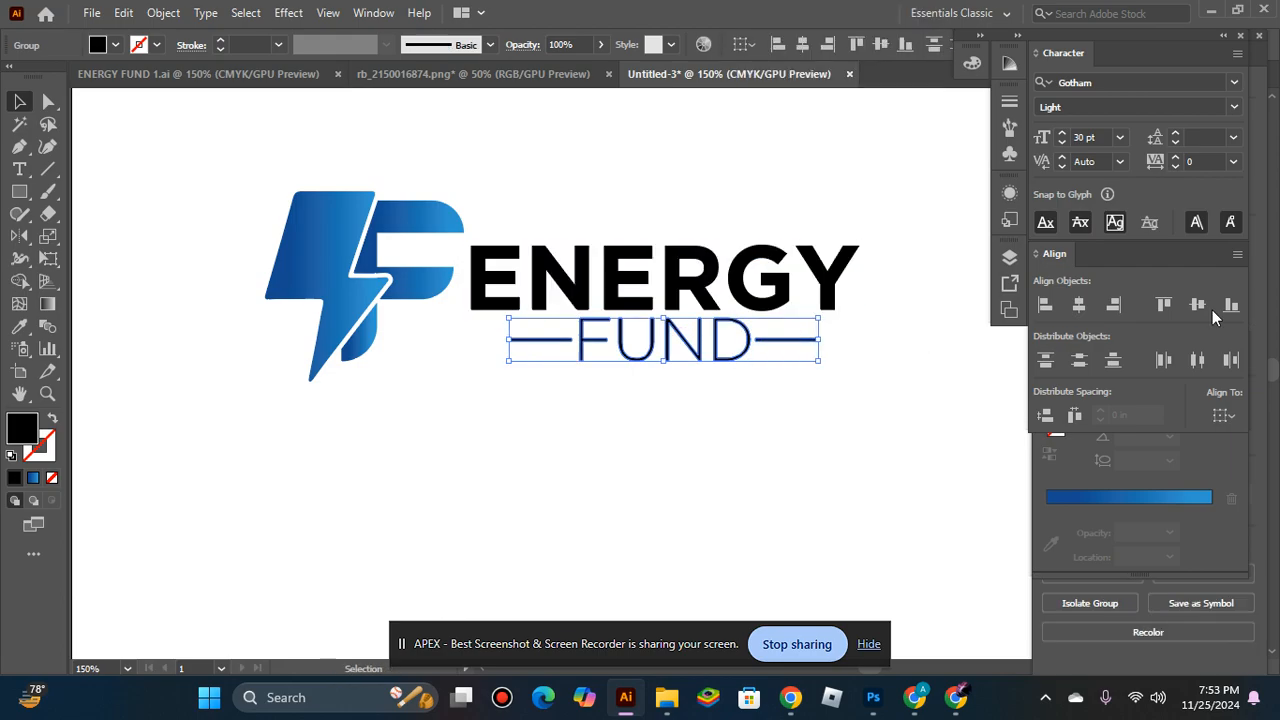
key(ctrl+g)
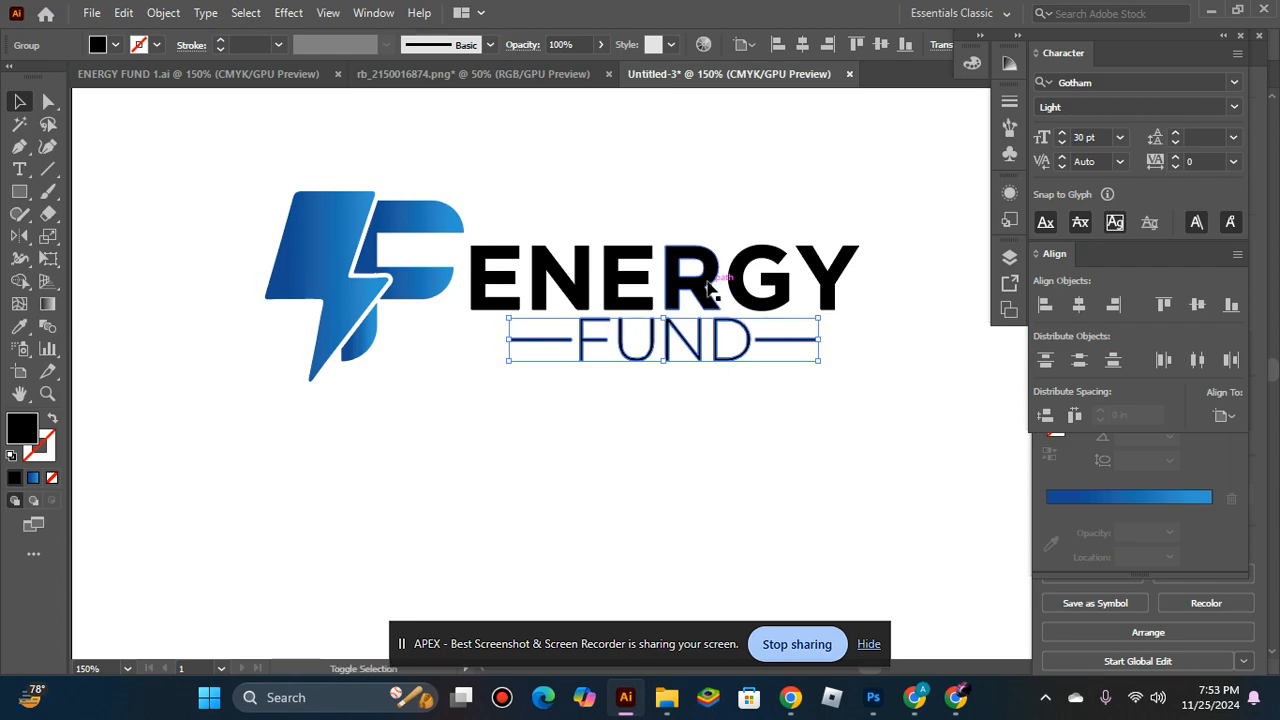
Center the FUND group horizontally beneath ENERGY and group the two together.
shift+click(751, 286)
click(1079, 307)
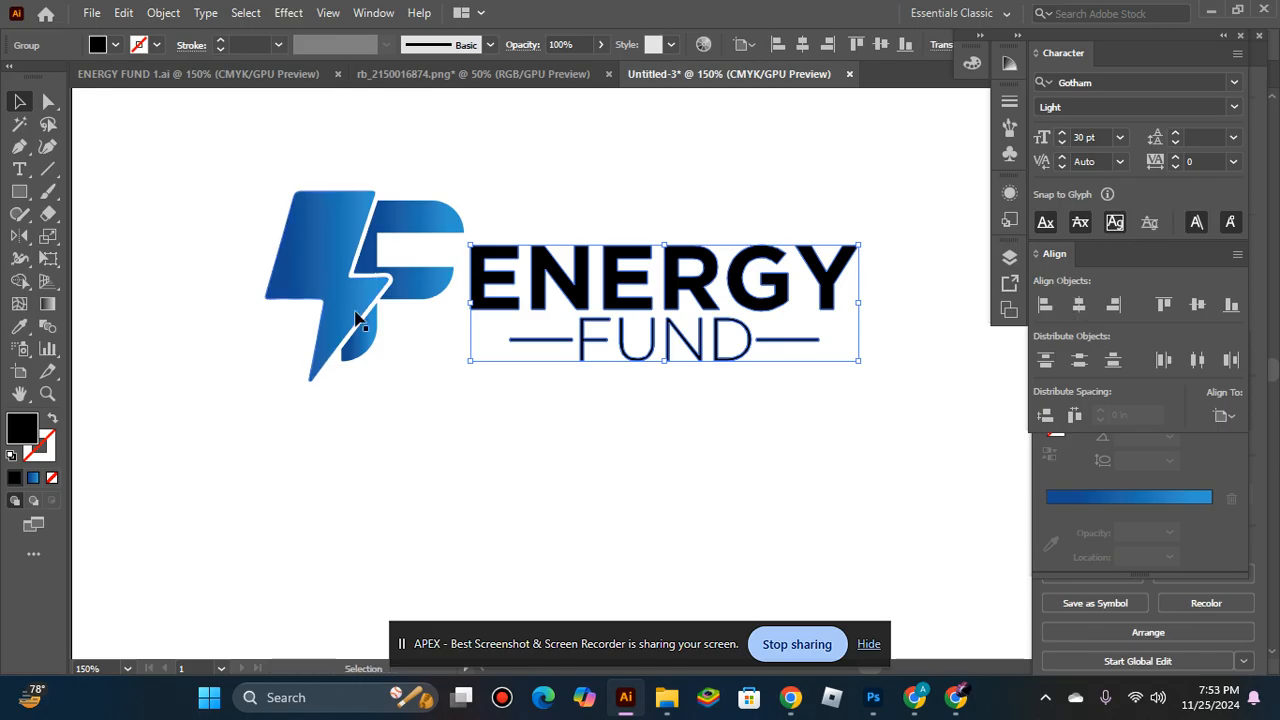
Try to align the mark and the company name on their vertical centers.
shift+click(383, 286)
click(1197, 305)
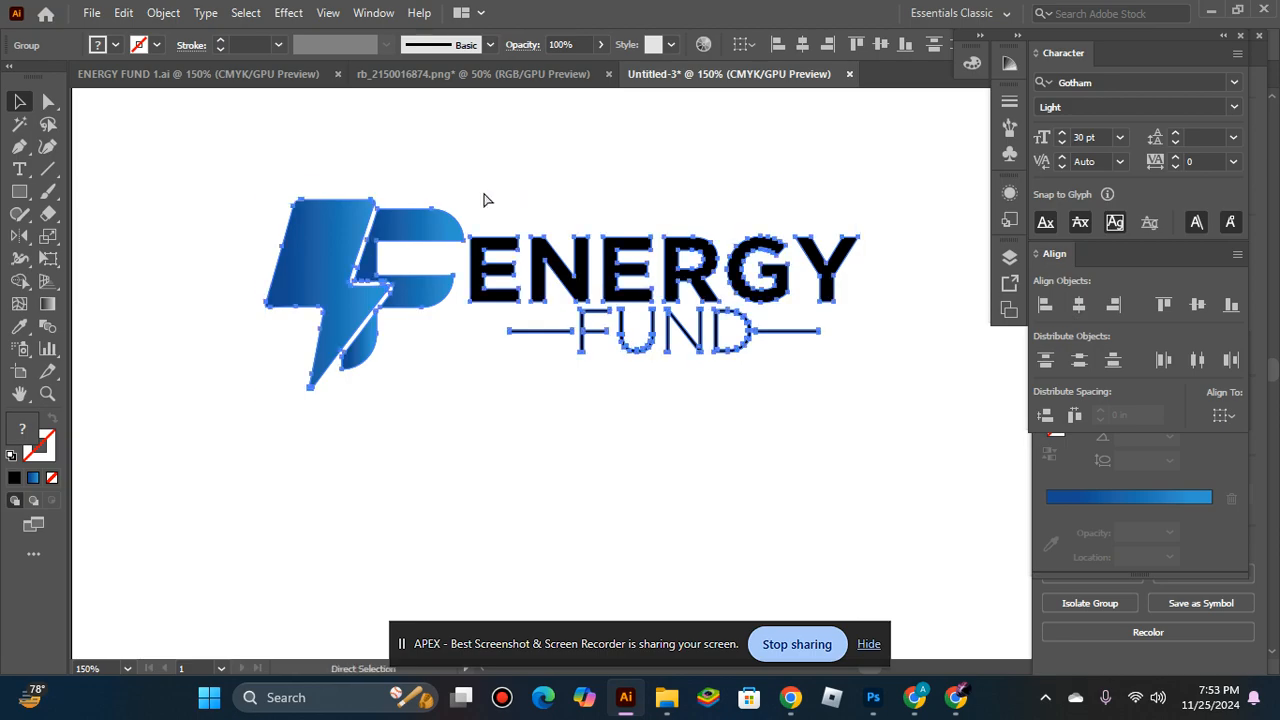
Group the mark and the full company name into one logo.
click(166, 173)
drag(256, 147, 854, 443)
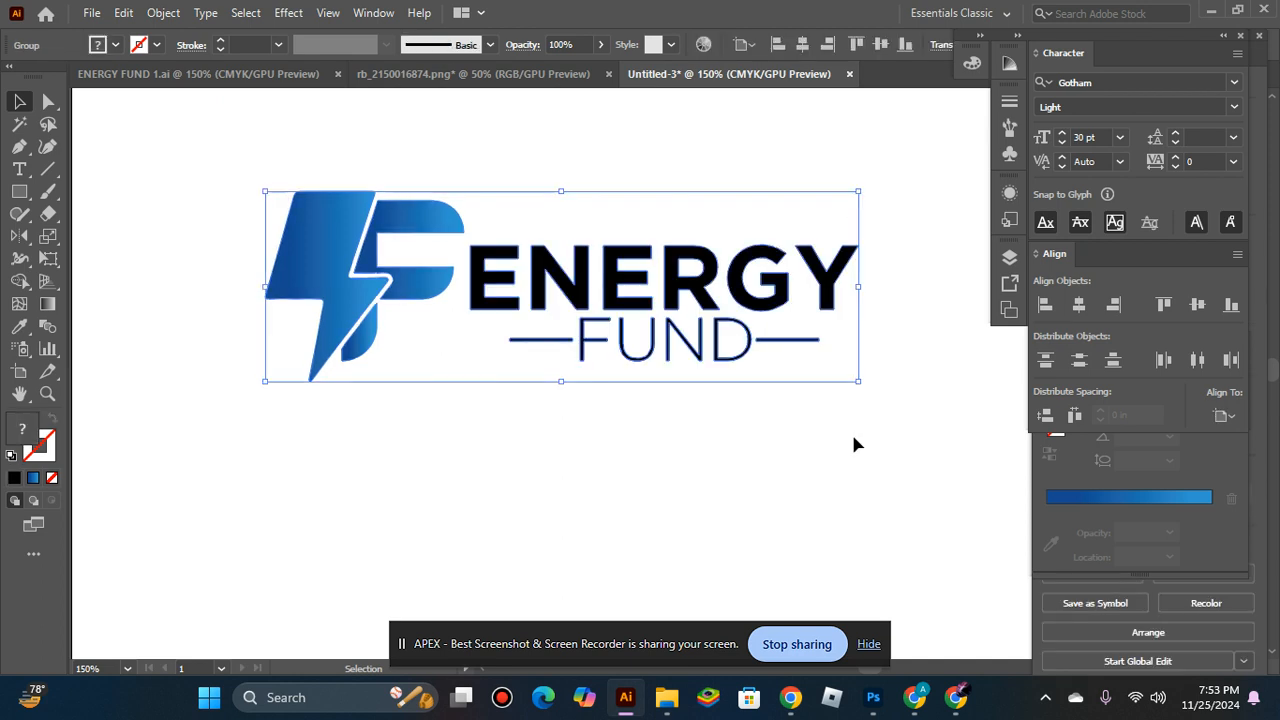
click(458, 444)
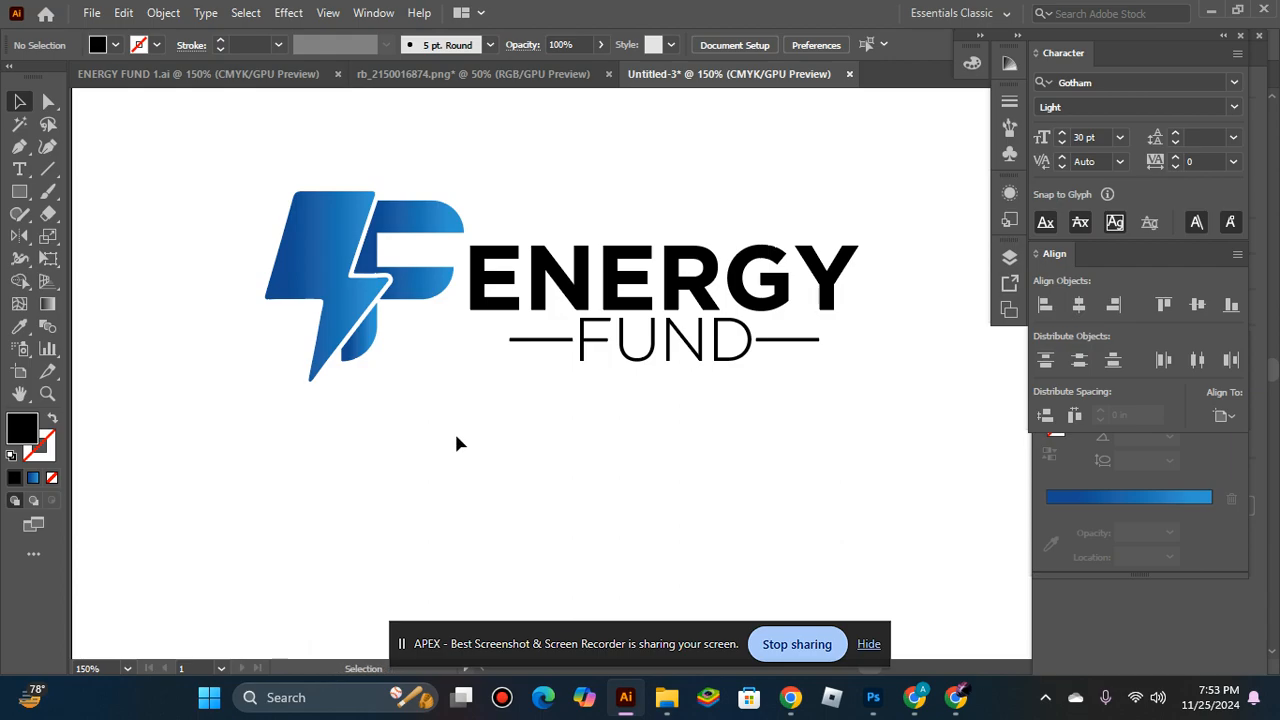
Scale the whole logo down slightly and center it horizontally and vertically on the artboard.
key(ctrl+0)
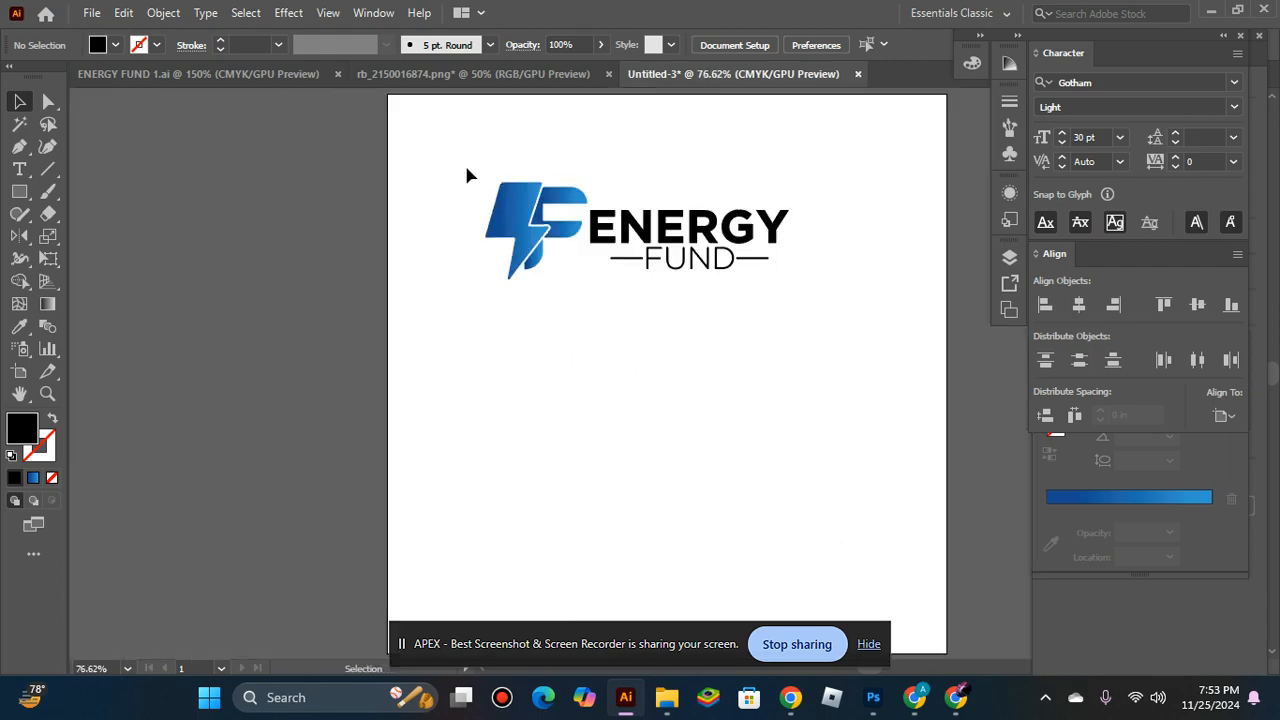
click(797, 298)
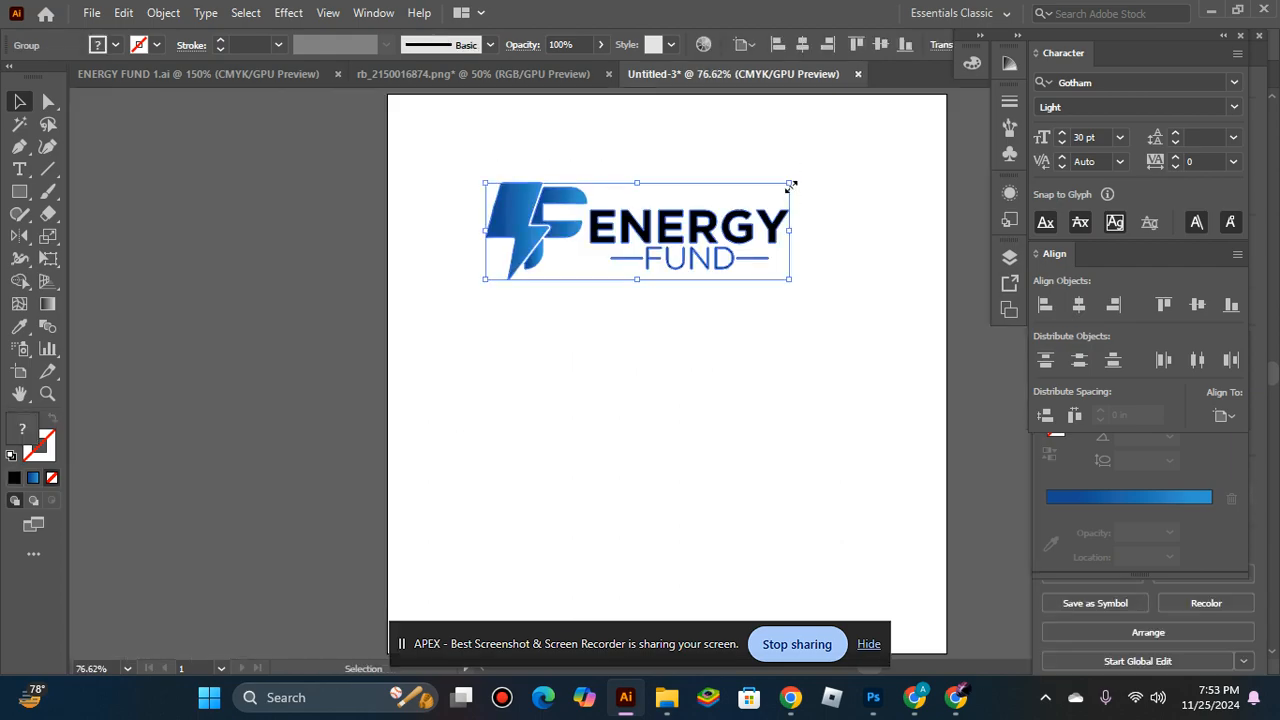
drag(790, 186, 764, 180)
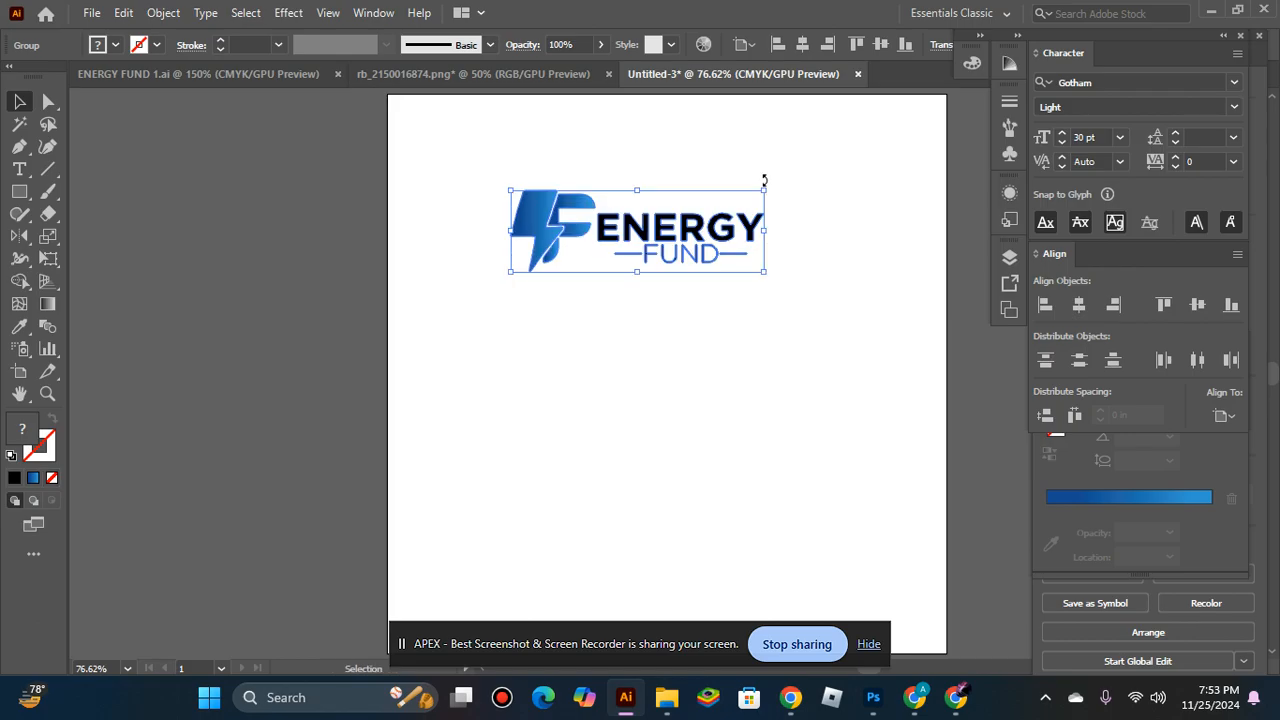
click(1080, 305)
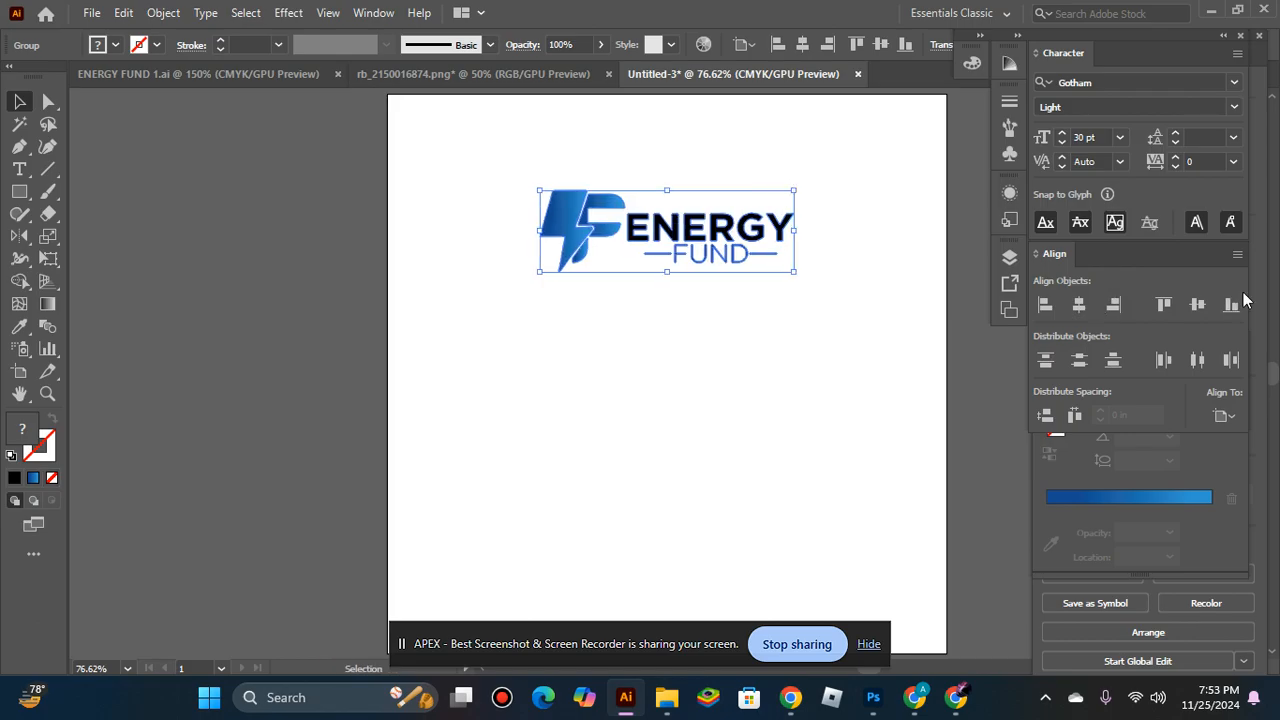
click(1198, 305)
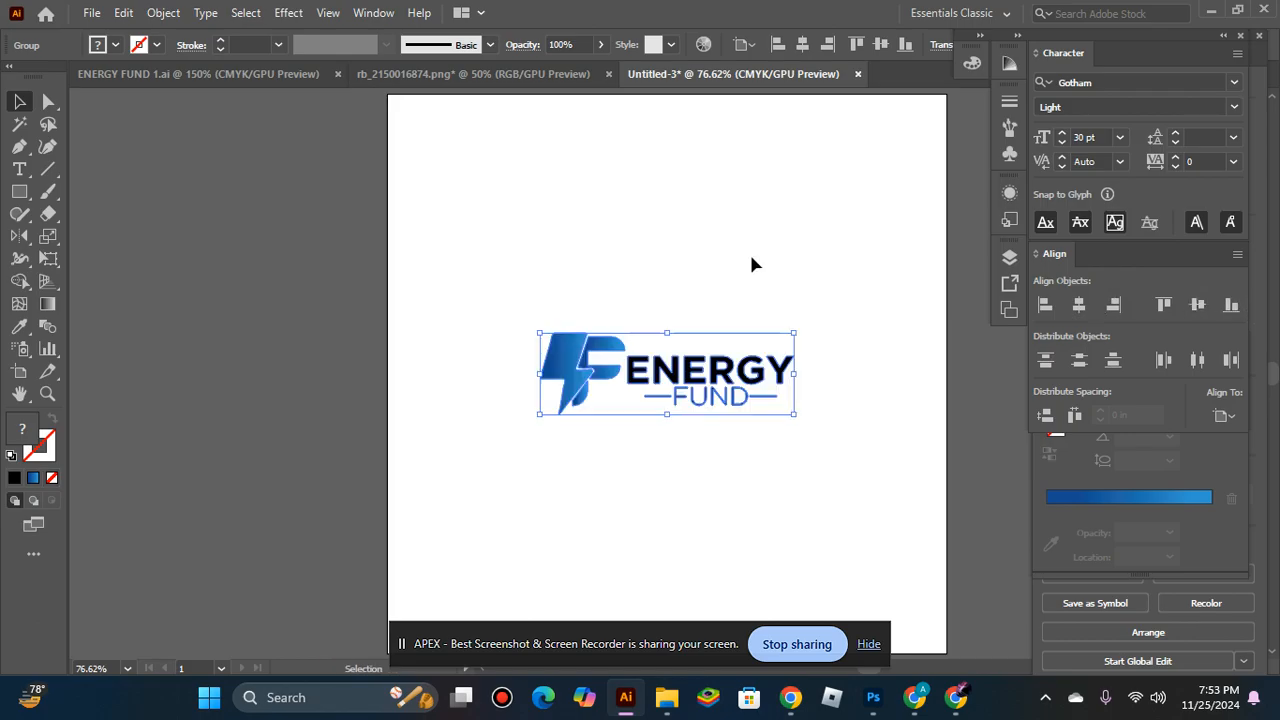
click(751, 263)
drag(526, 294, 747, 440)
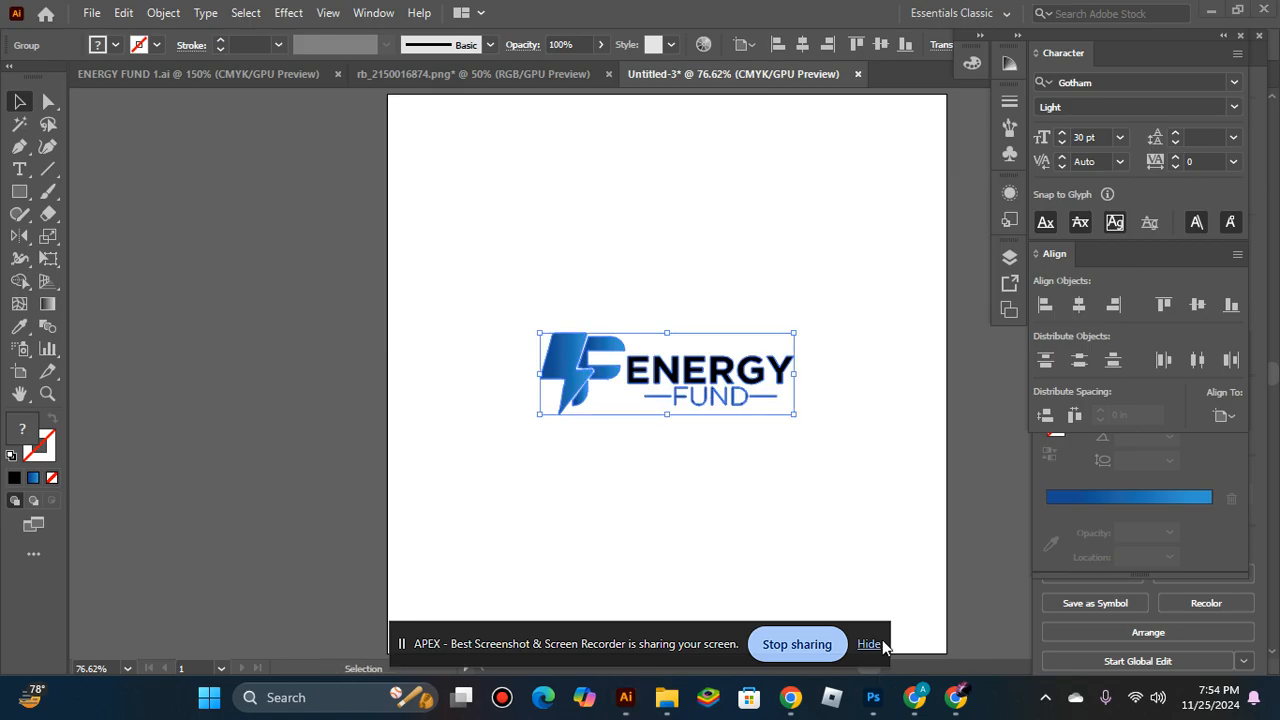
Switch to Photoshop and replace the old logo inside the "Your logo here" smart object with the copied Energy Fund logo.
click(873, 695)
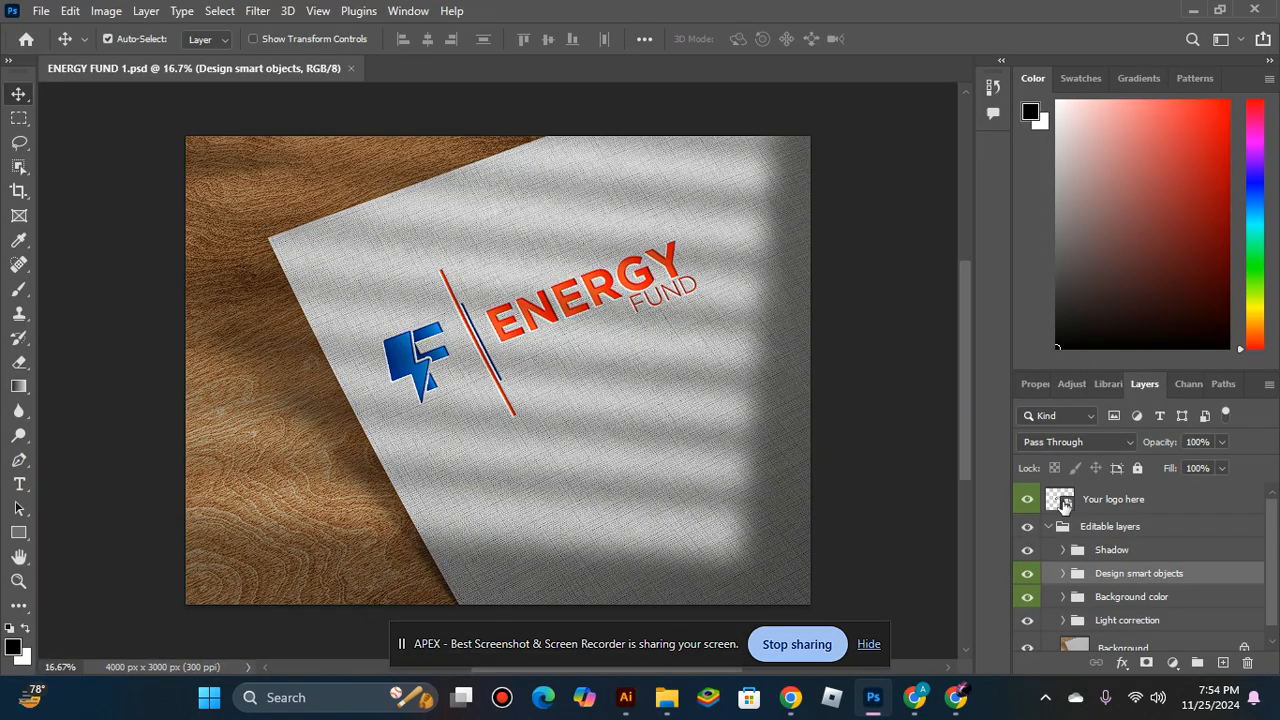
double_click(1062, 499)
key(Delete)
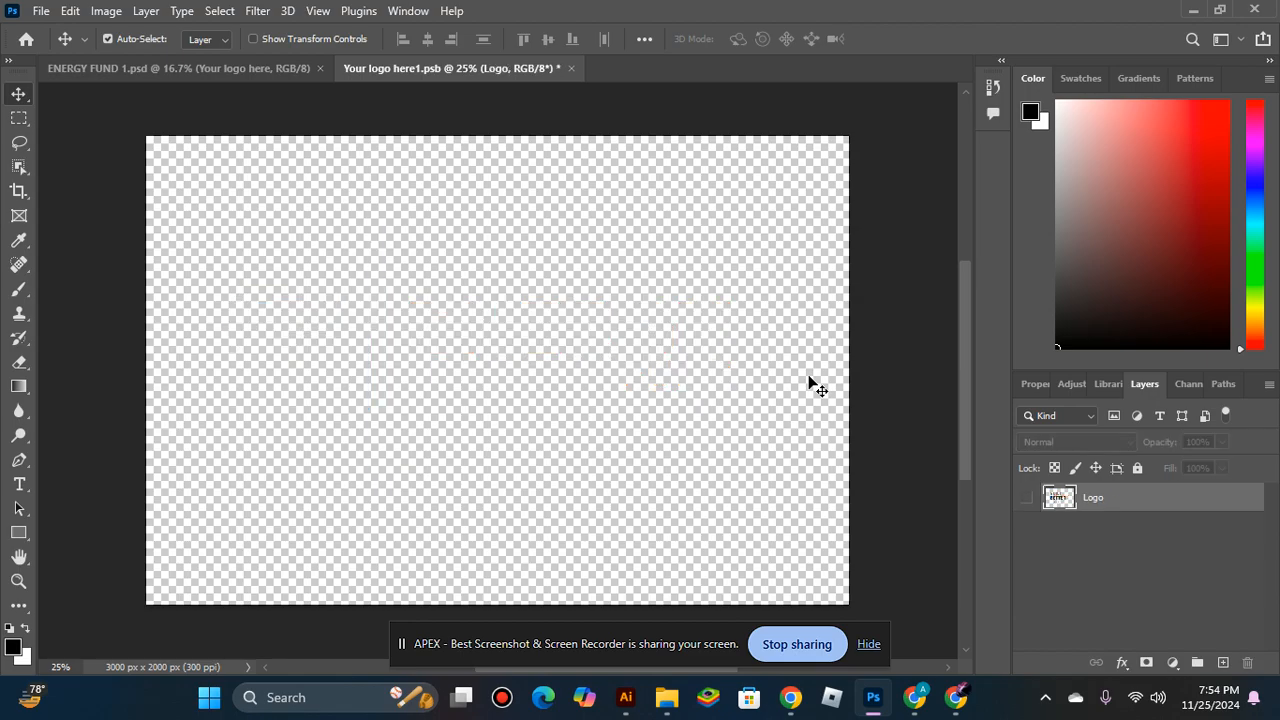
key(ctrl+v)
key(Return)
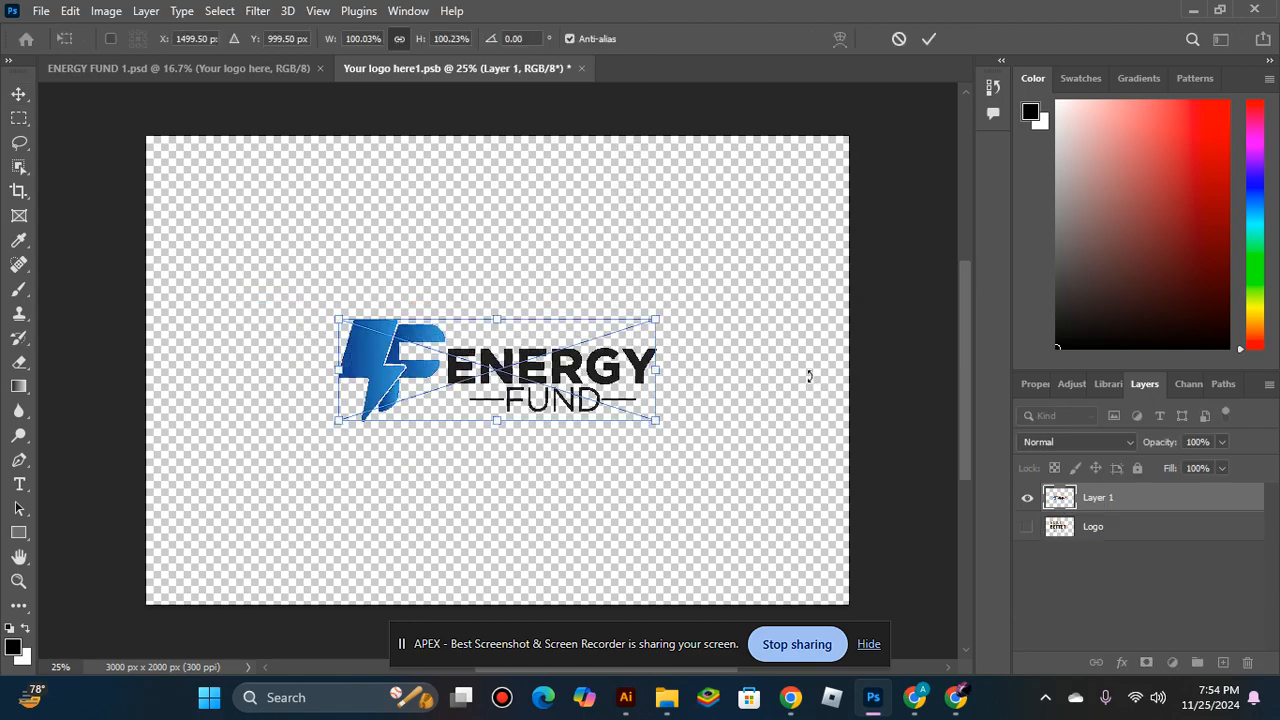
Enlarge the pasted logo and shift it toward the canvas's upper left, saving and closing the smart object to update the mockup.
drag(507, 323, 475, 253)
key(Return)
key(shift+Left)
key(shift+Left)
key(shift+Left)
key(shift+Left)
key(shift+Left)
key(shift+Left)
key(shift+Left)
key(shift+Left)
key(shift+Left)
key(shift+Left)
key(shift+Left)
key(shift+Left)
key(shift+Left)
key(shift+Left)
key(shift+Left)
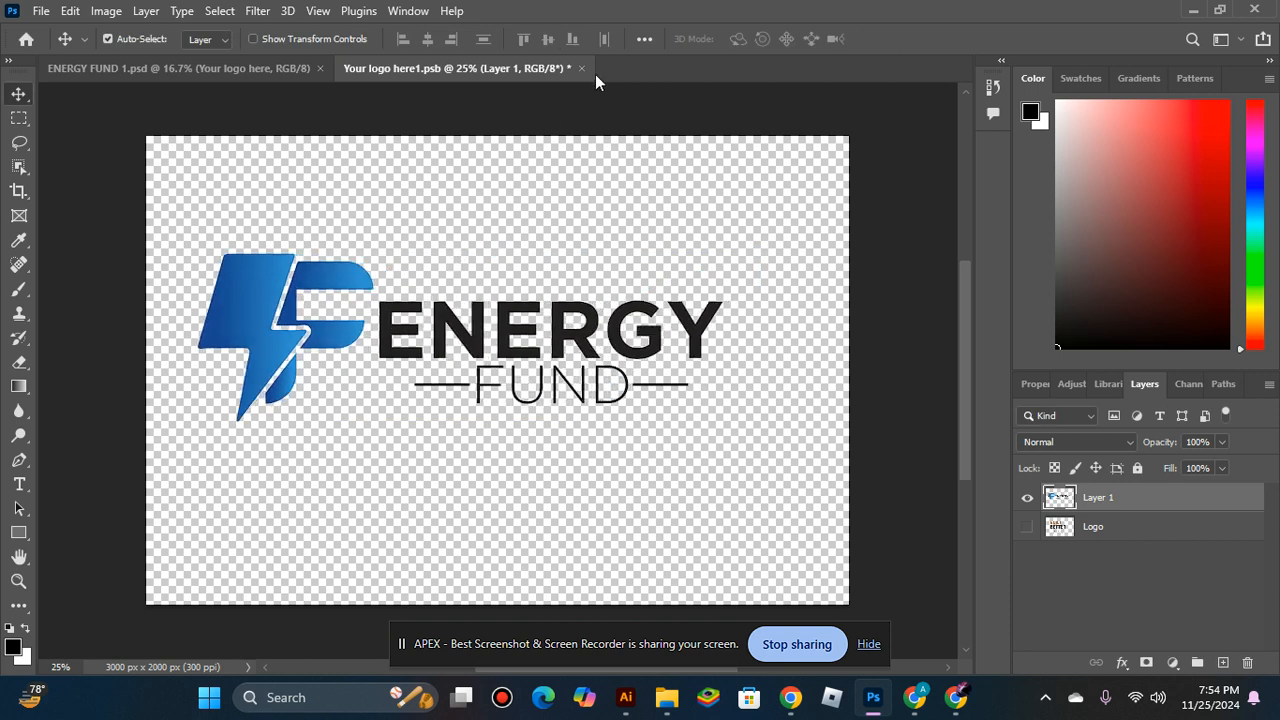
click(581, 68)
click(570, 273)
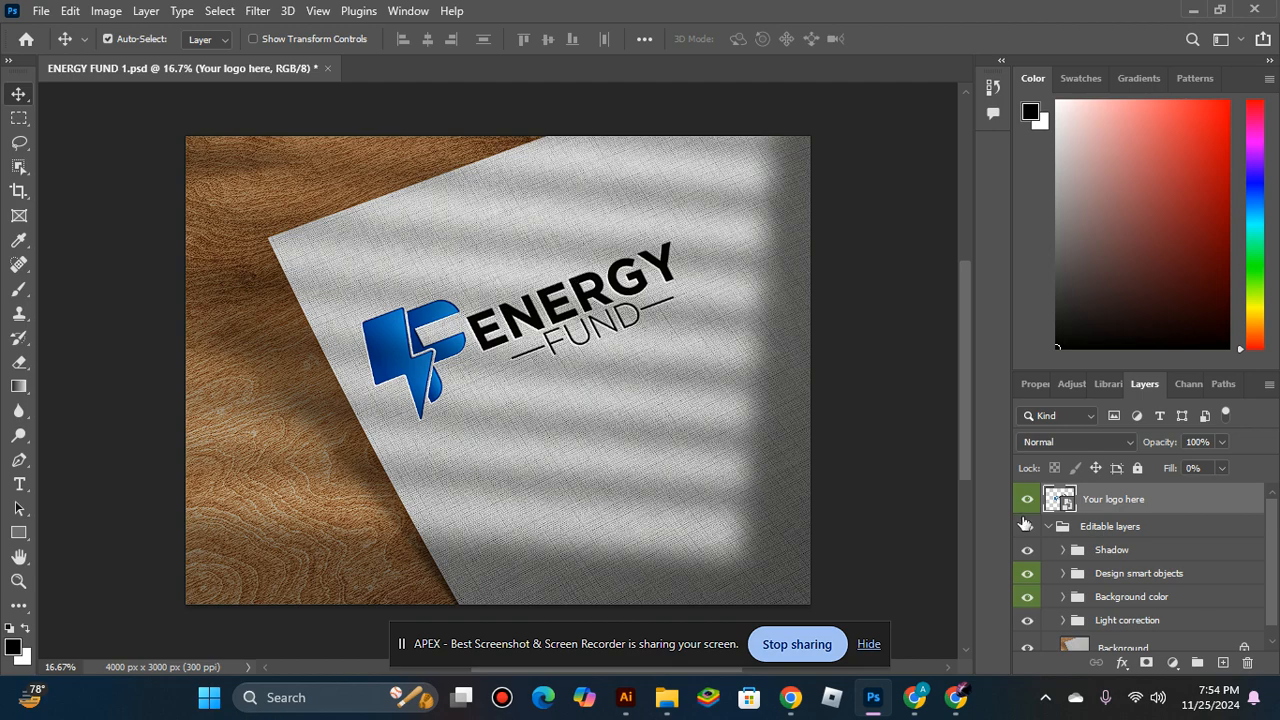
Reopen the "Your logo here" smart object and scale the logo down slightly, saving the change back to the mockup.
double_click(1066, 502)
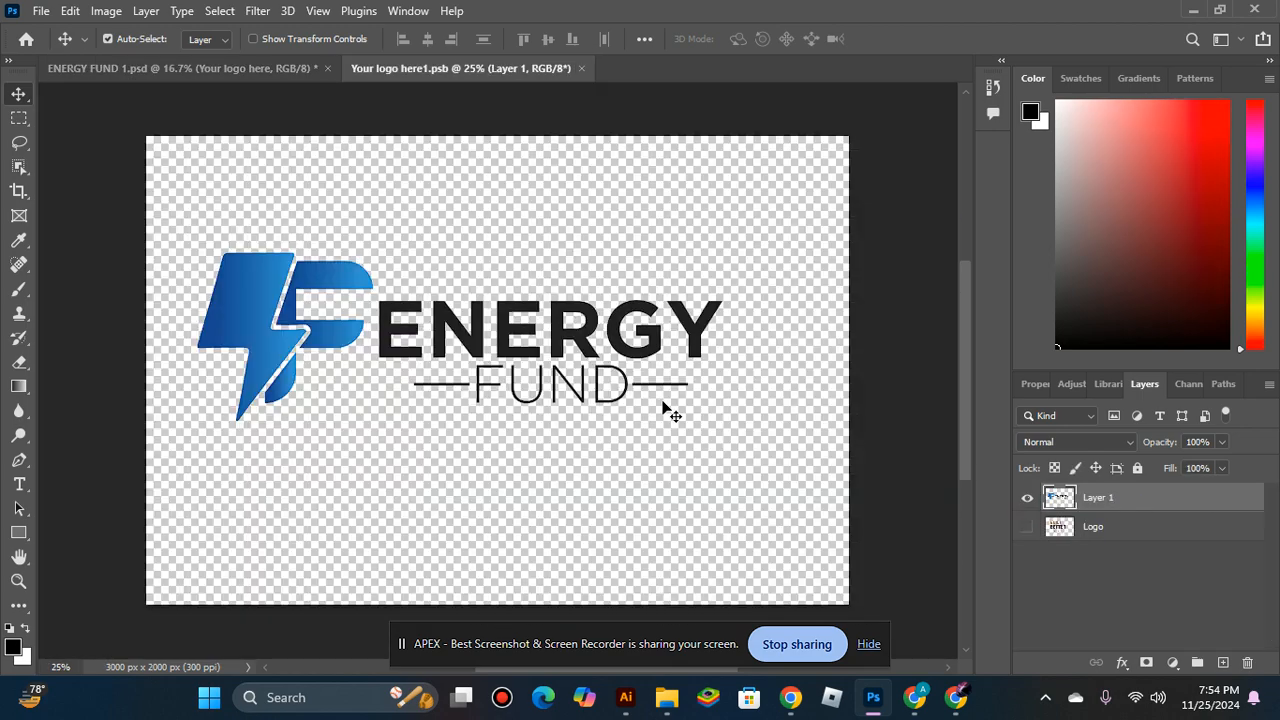
key(ctrl+t)
drag(460, 423, 453, 403)
key(Return)
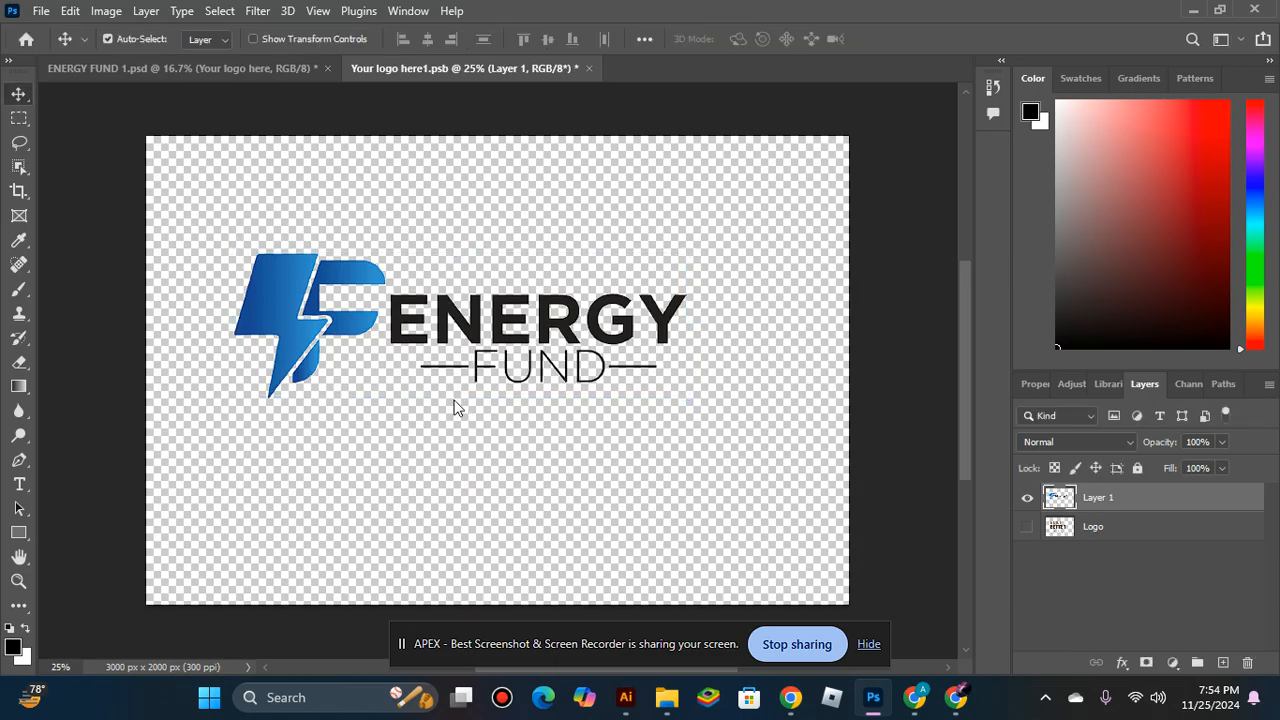
click(588, 68)
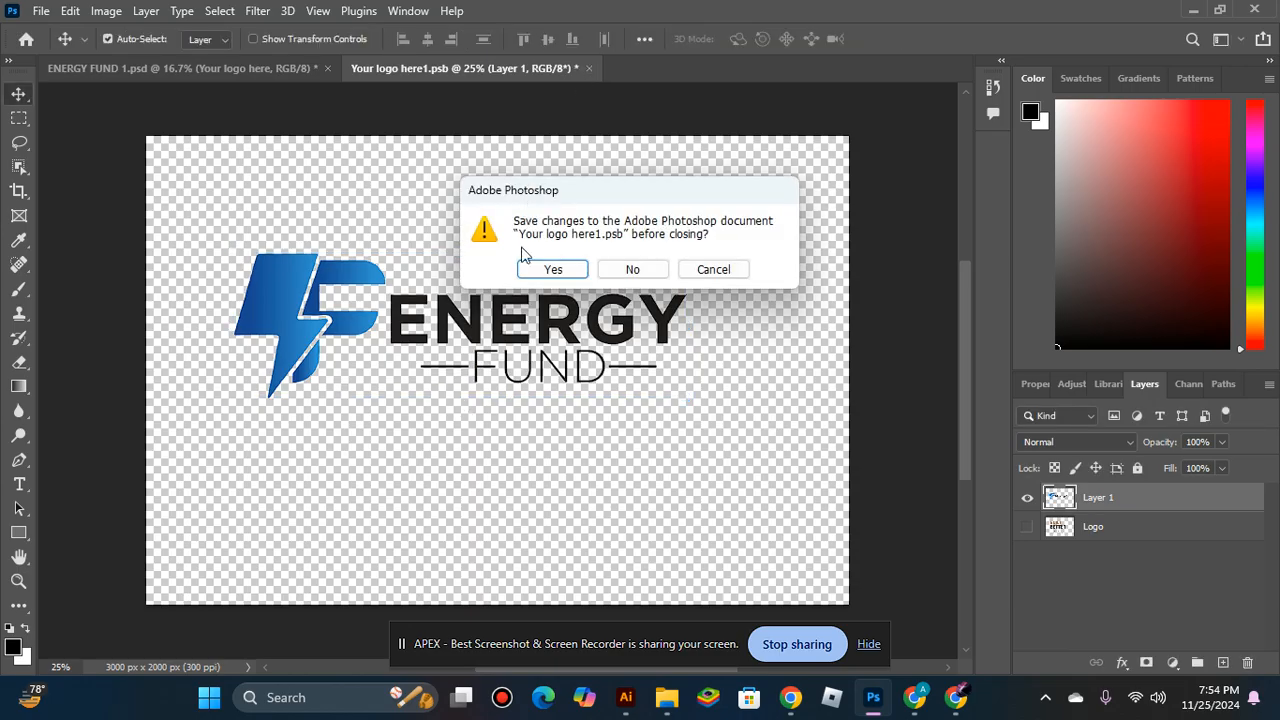
click(536, 269)
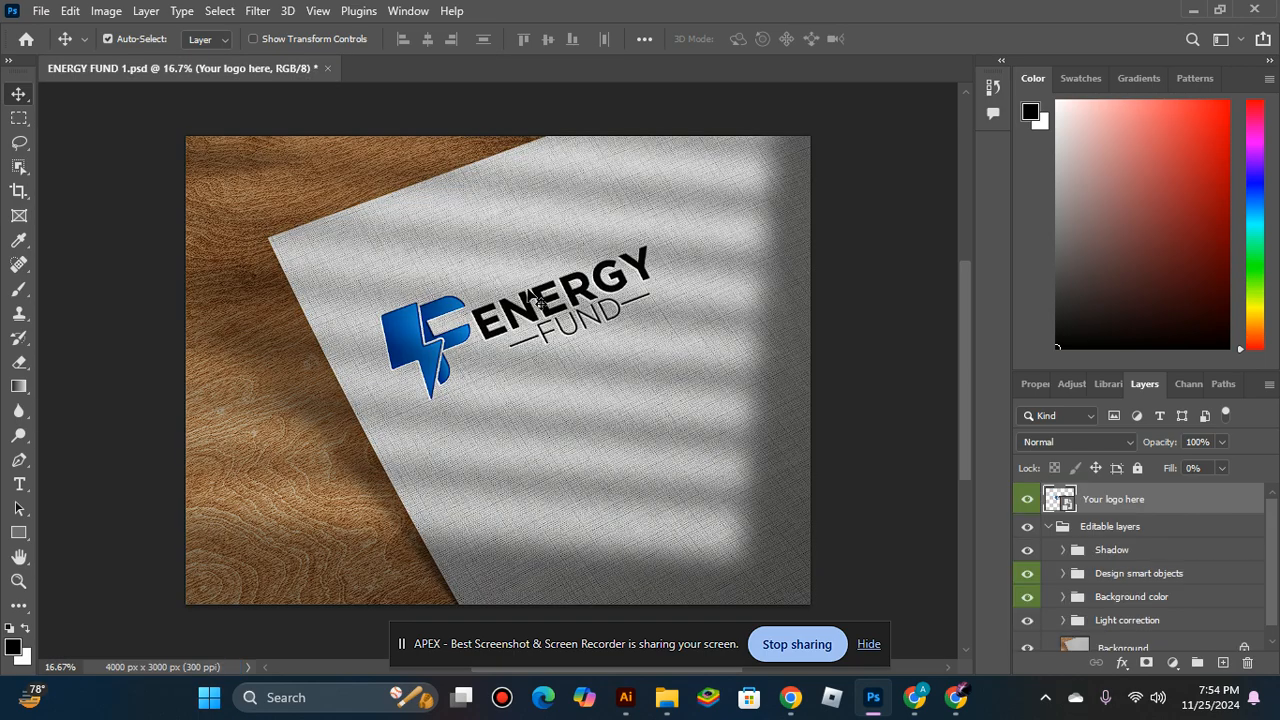
Save the mockup as a new Photoshop file named ENERGY FUND 2 in the ENERGY FUND folder, with Maximize Compatibility on.
click(41, 10)
click(119, 238)
click(284, 318)
key(BackSpace)
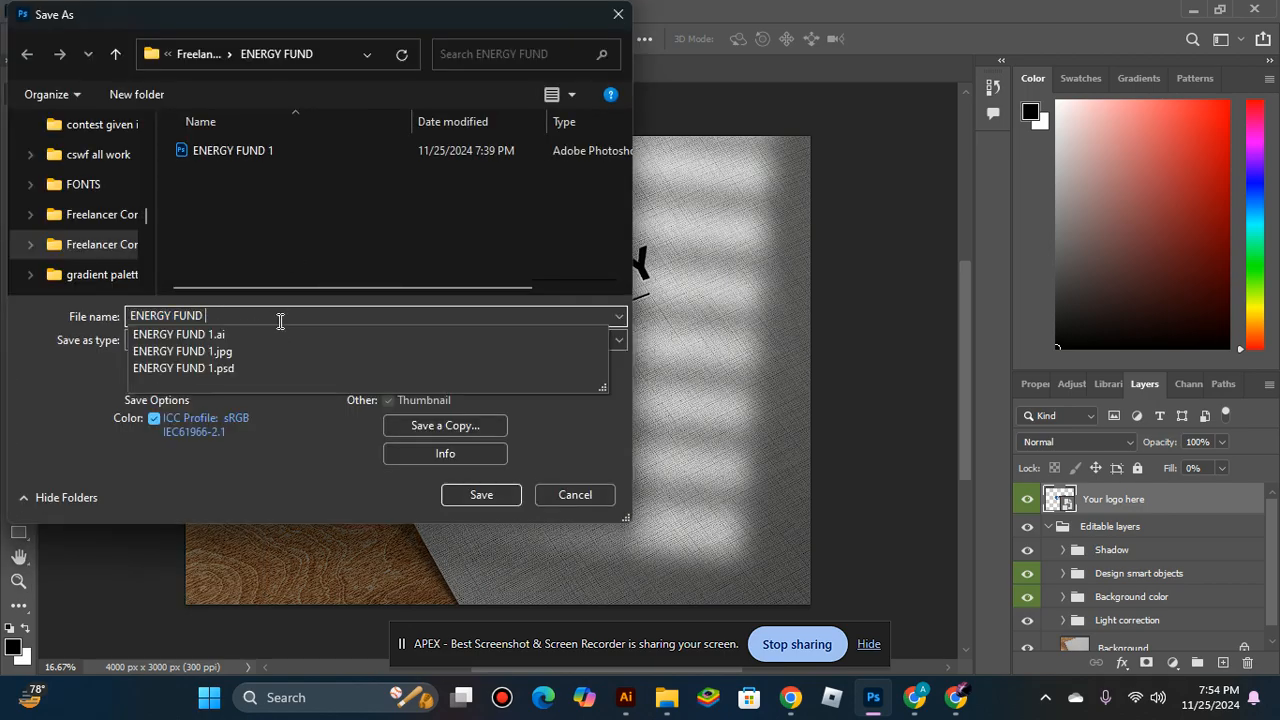
text(2)
key(Return)
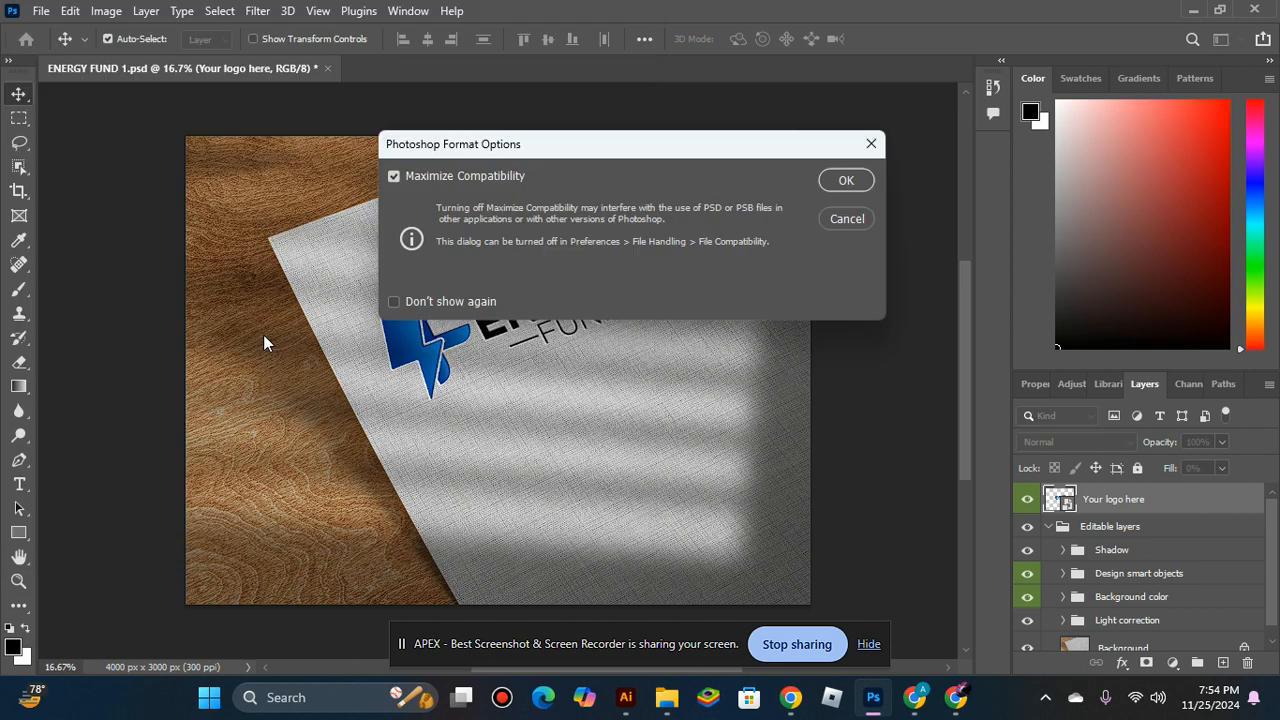
key(Return)
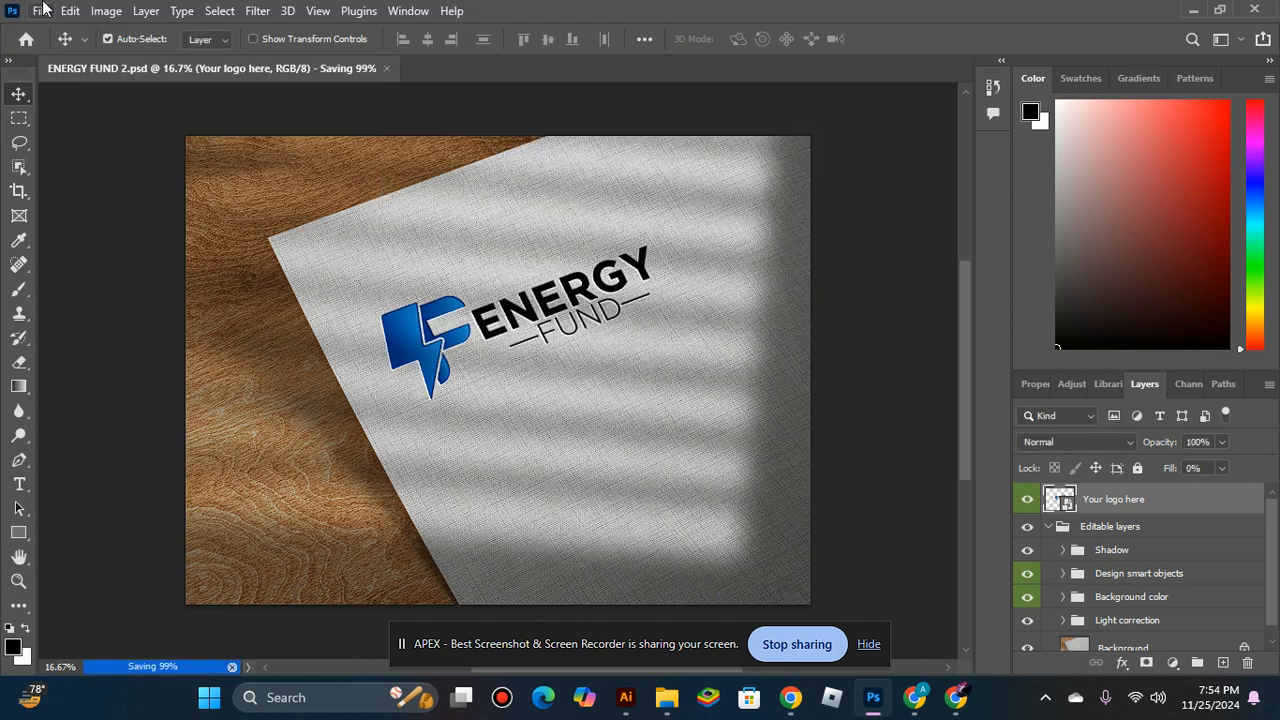